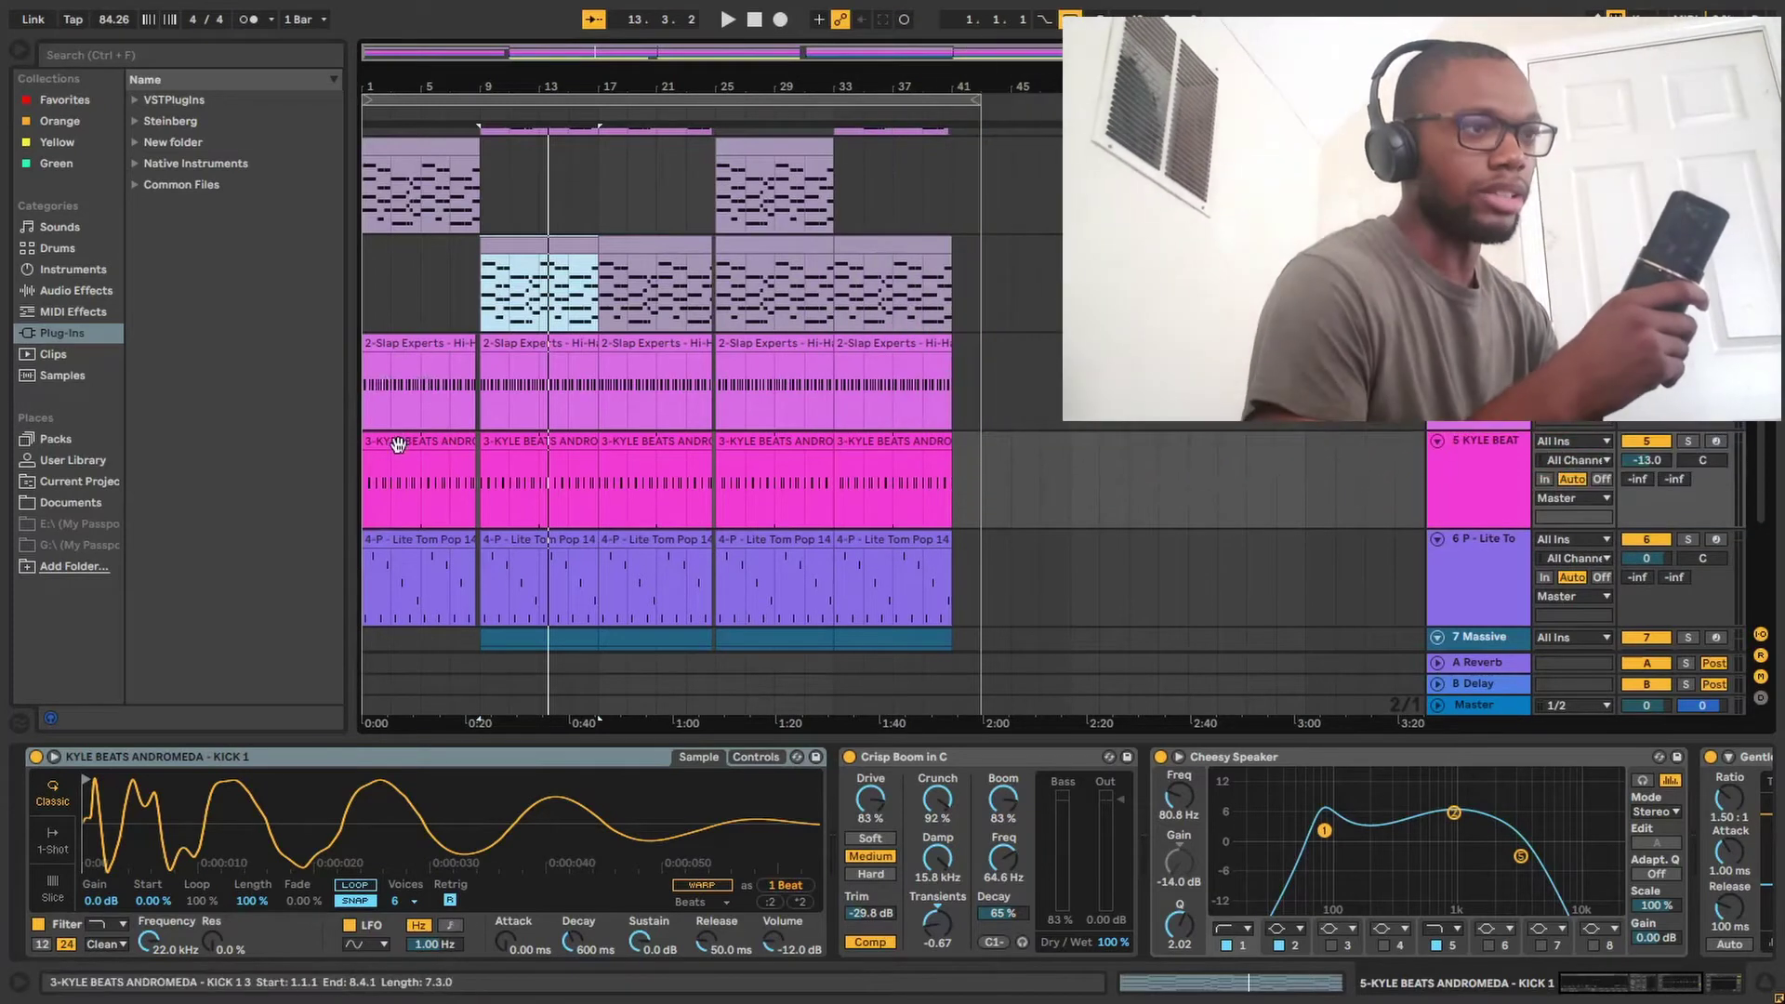
Solo the Andromeda kick track and audition it briefly.
{"action": "left_click", "coordinate": [400, 442]}
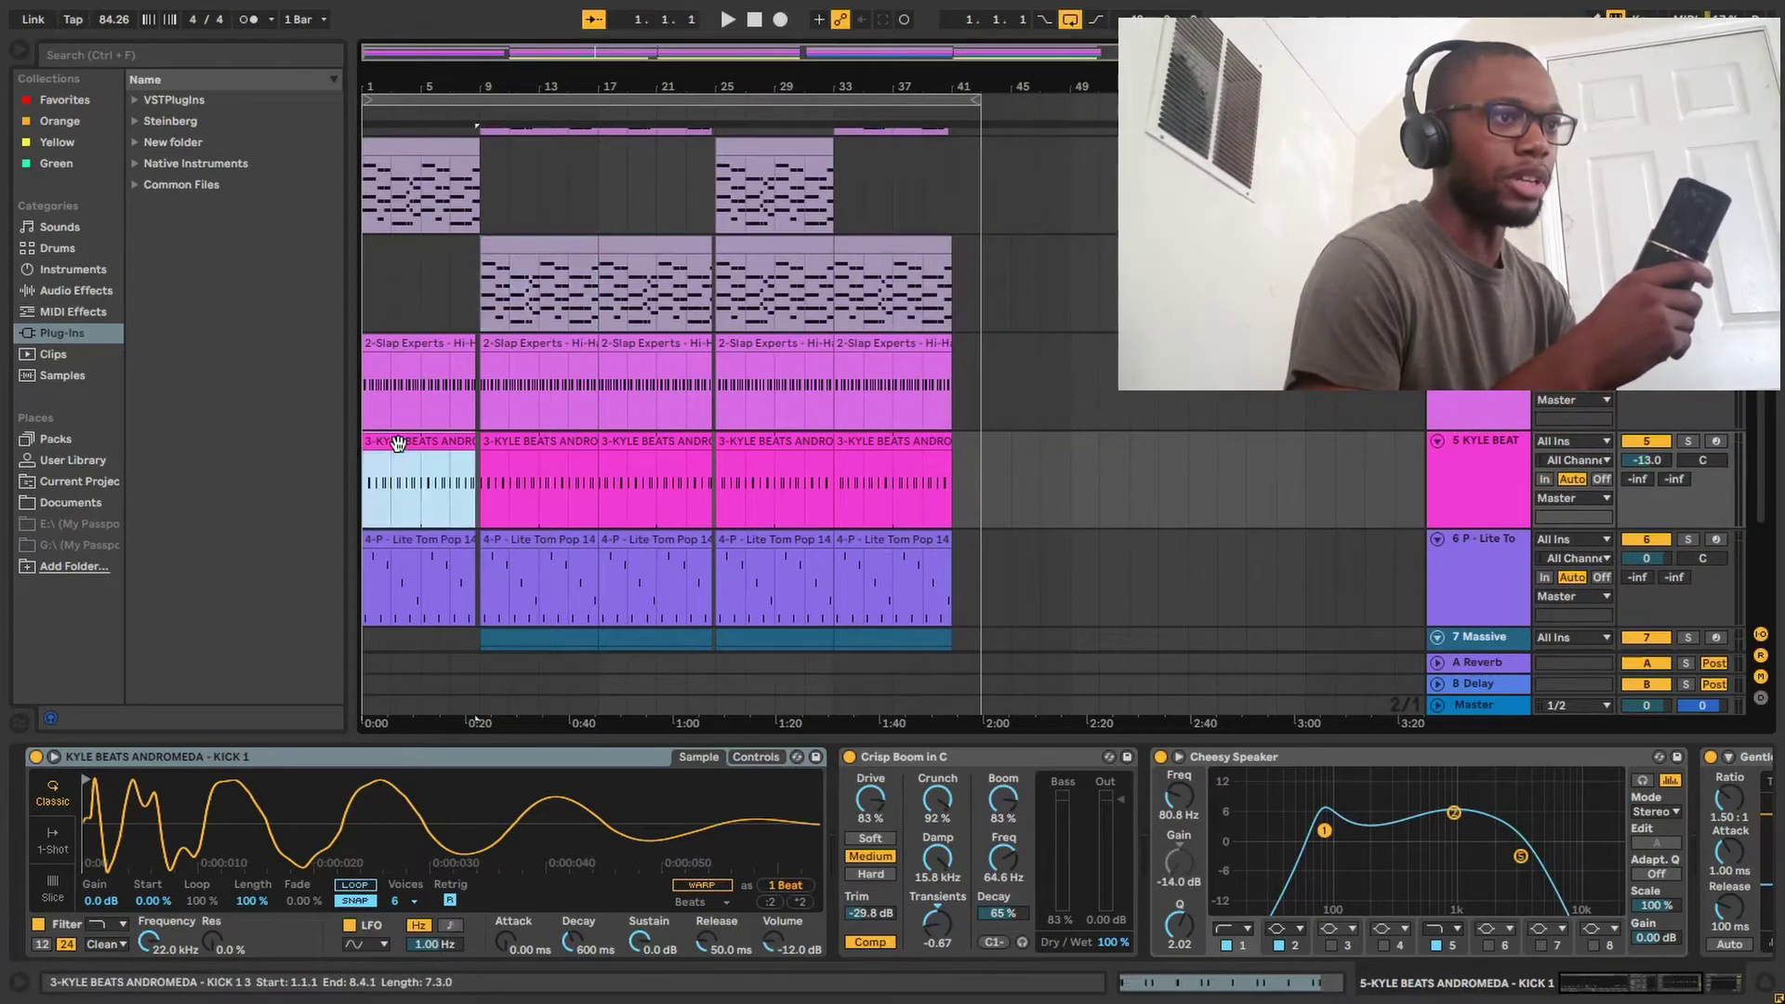
{"action": "left_click", "coordinate": [409, 541]}
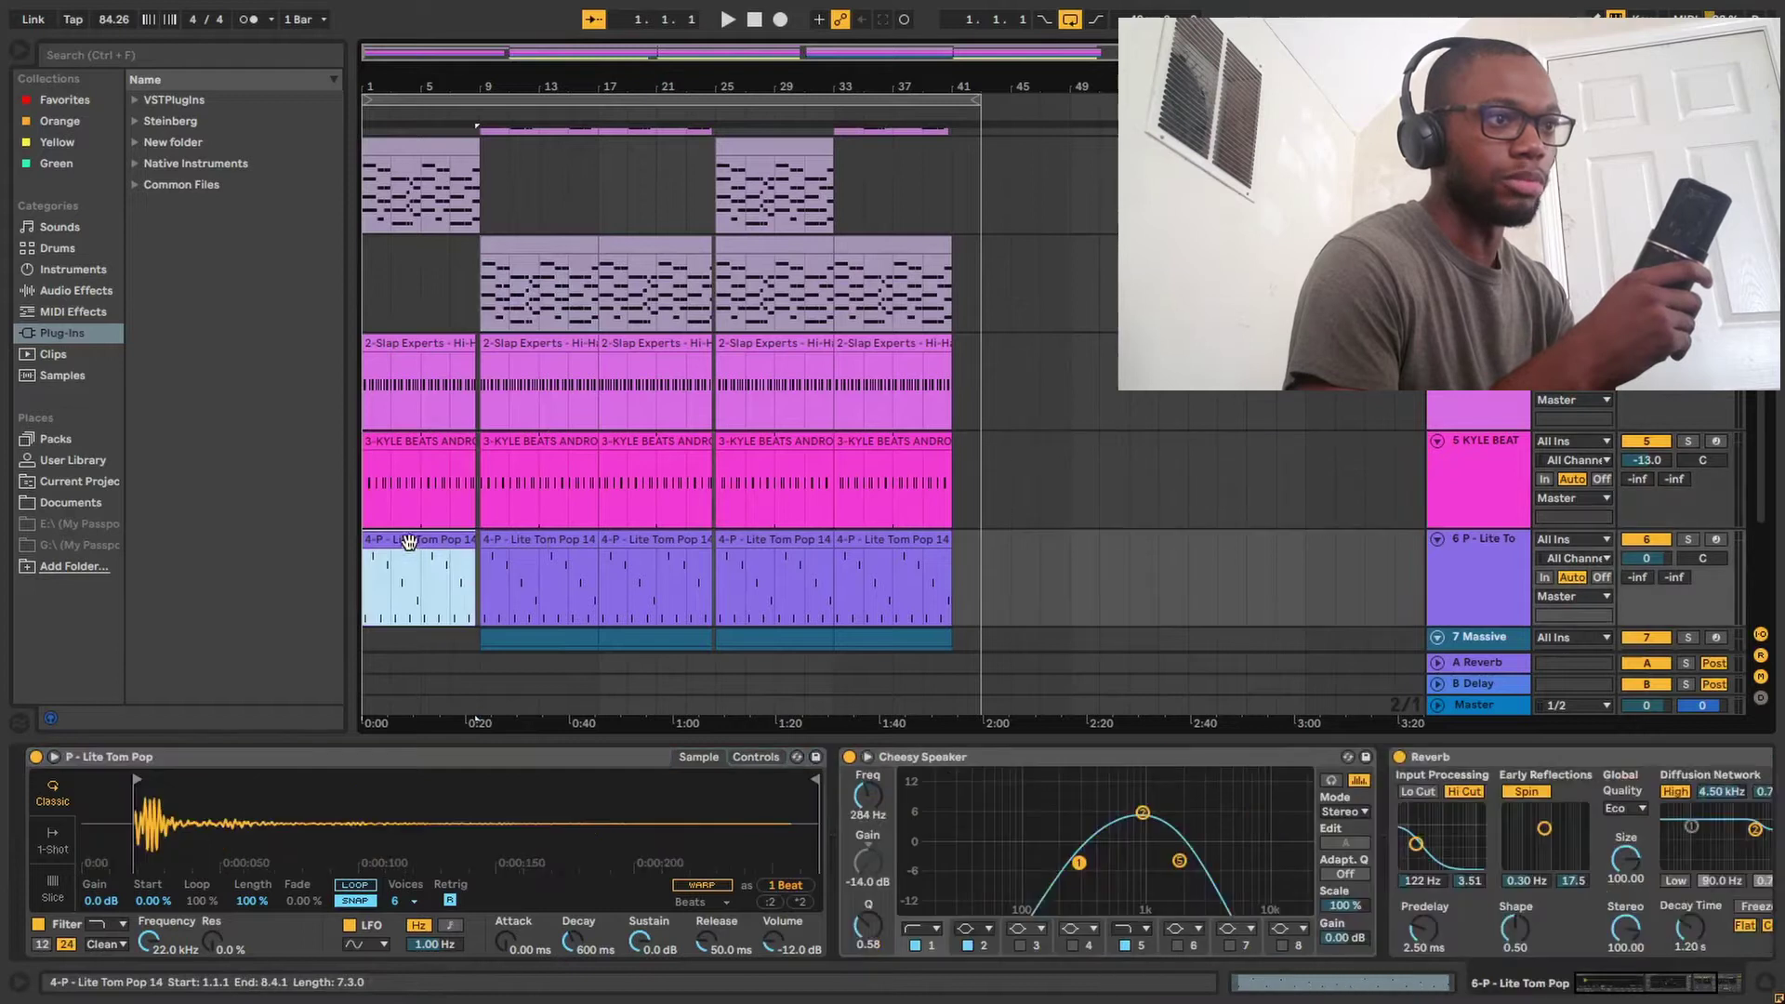
{"action": "left_click", "coordinate": [410, 437]}
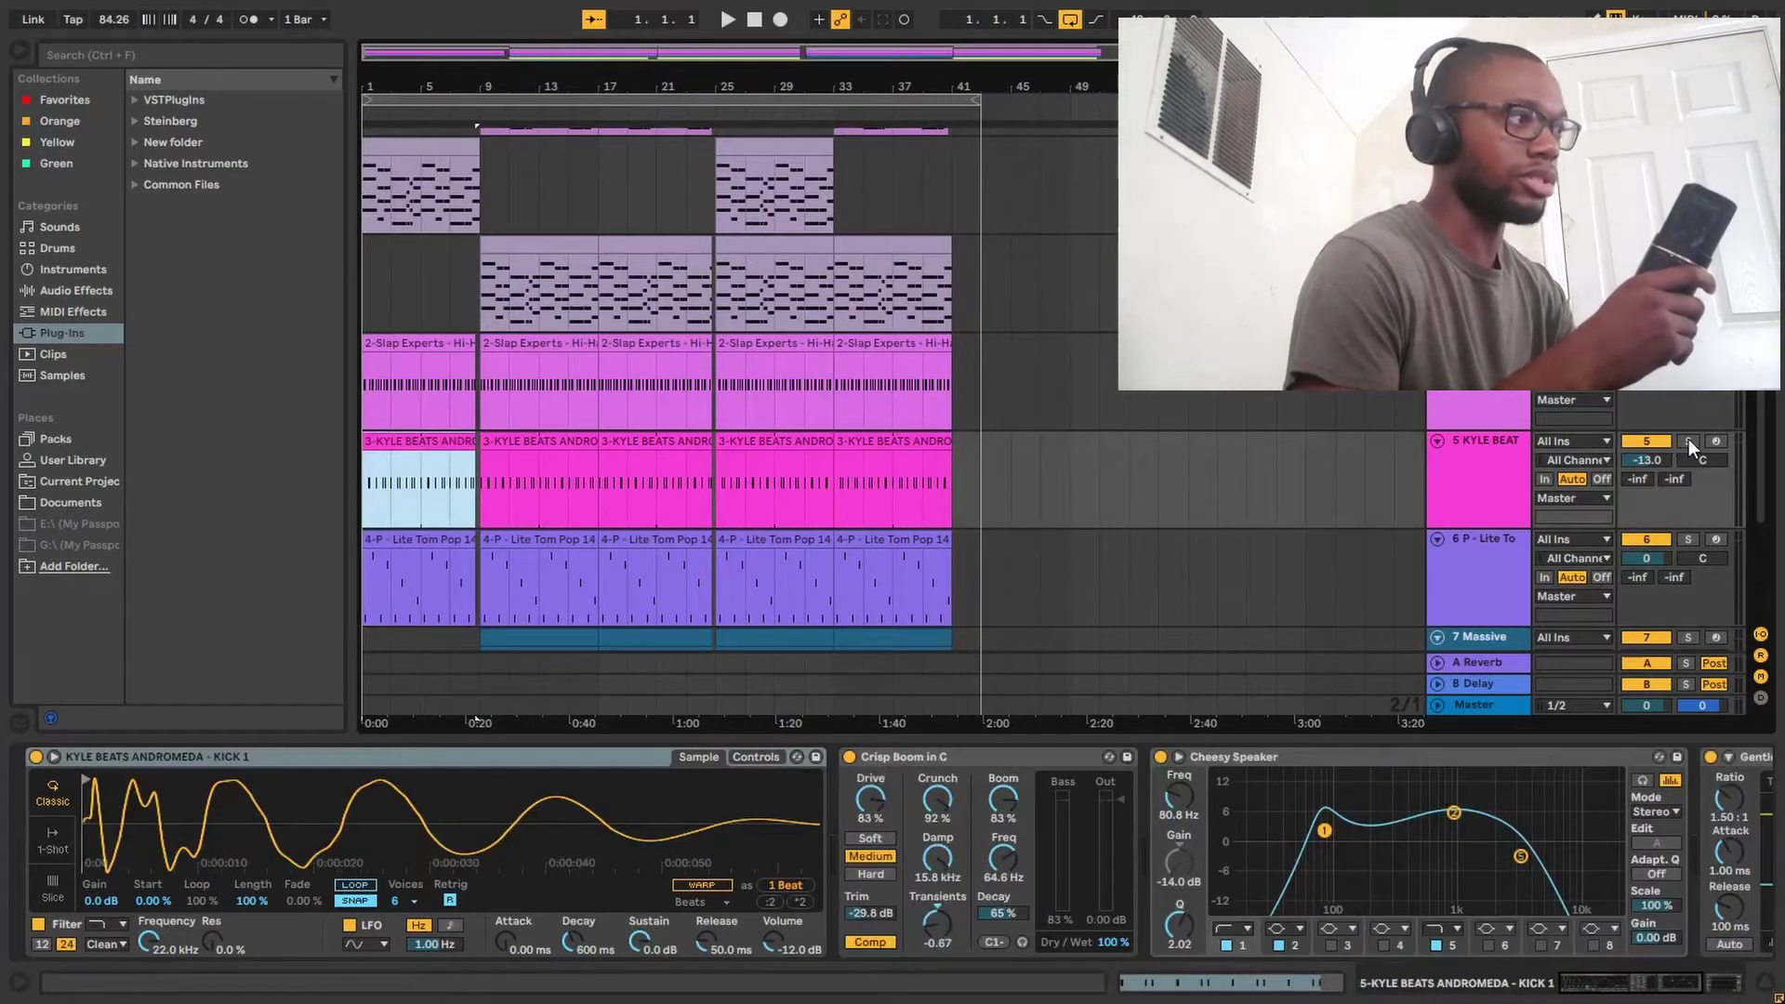
{"action": "left_click", "coordinate": [1689, 442]}
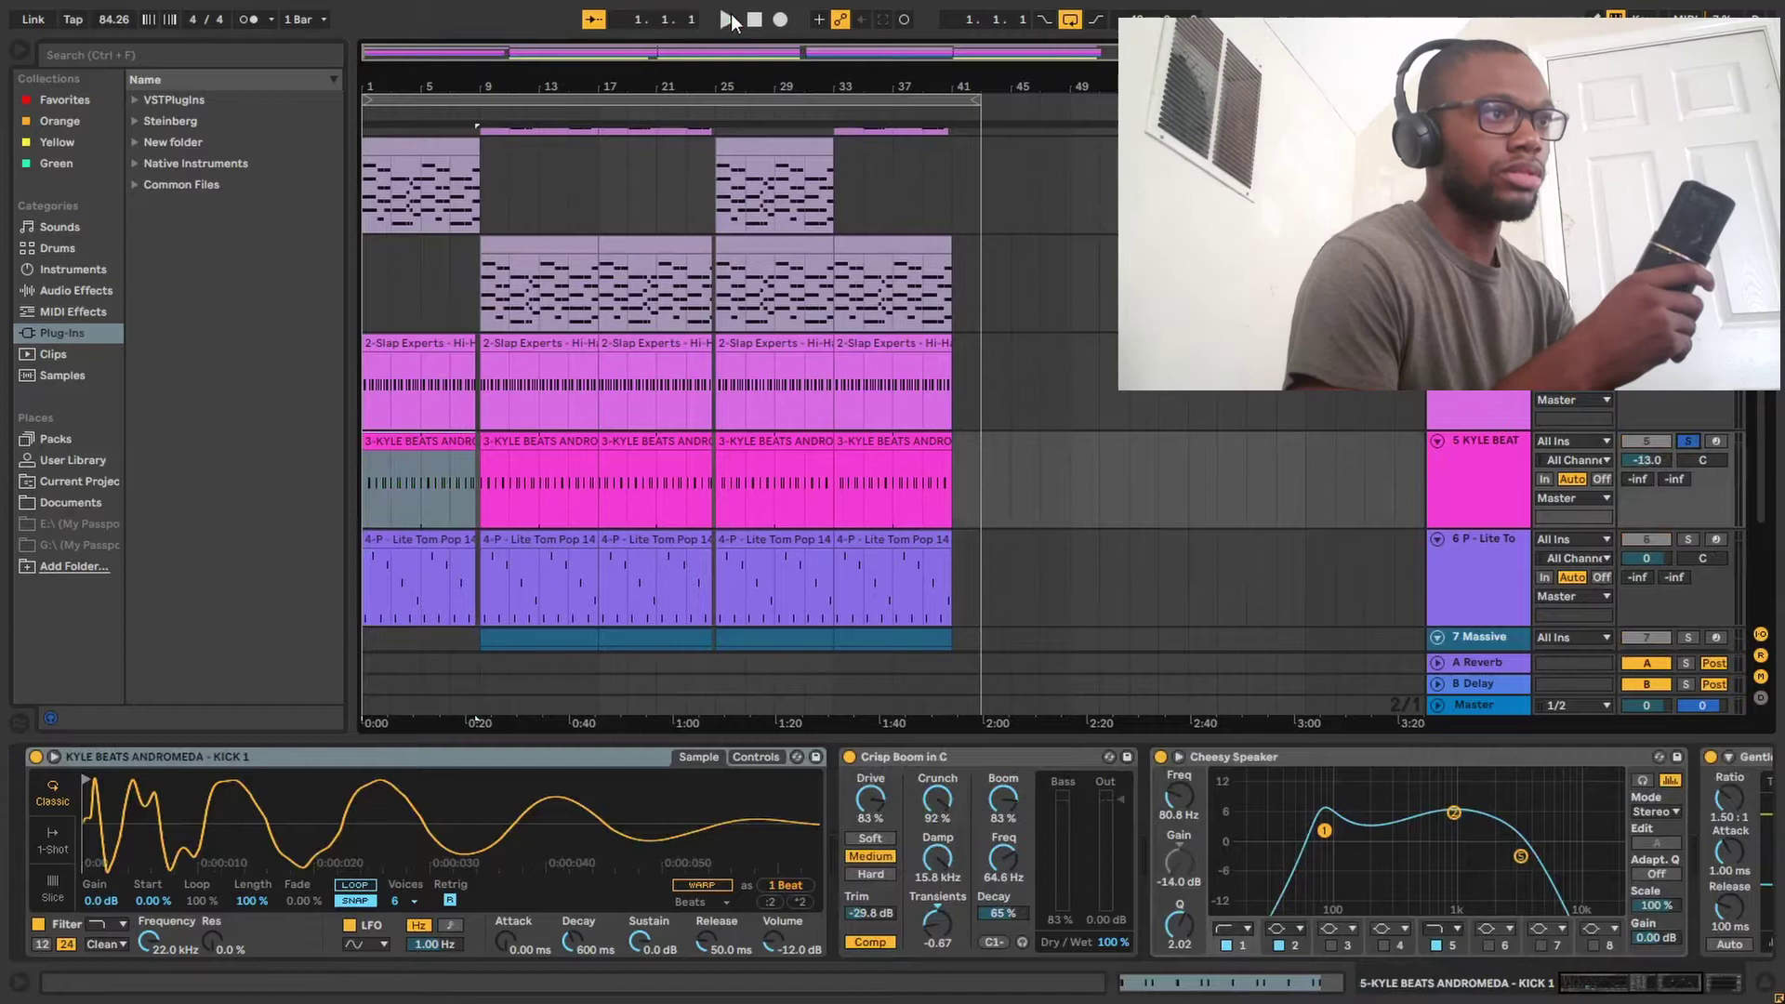
{"action": "left_click", "coordinate": [729, 16]}
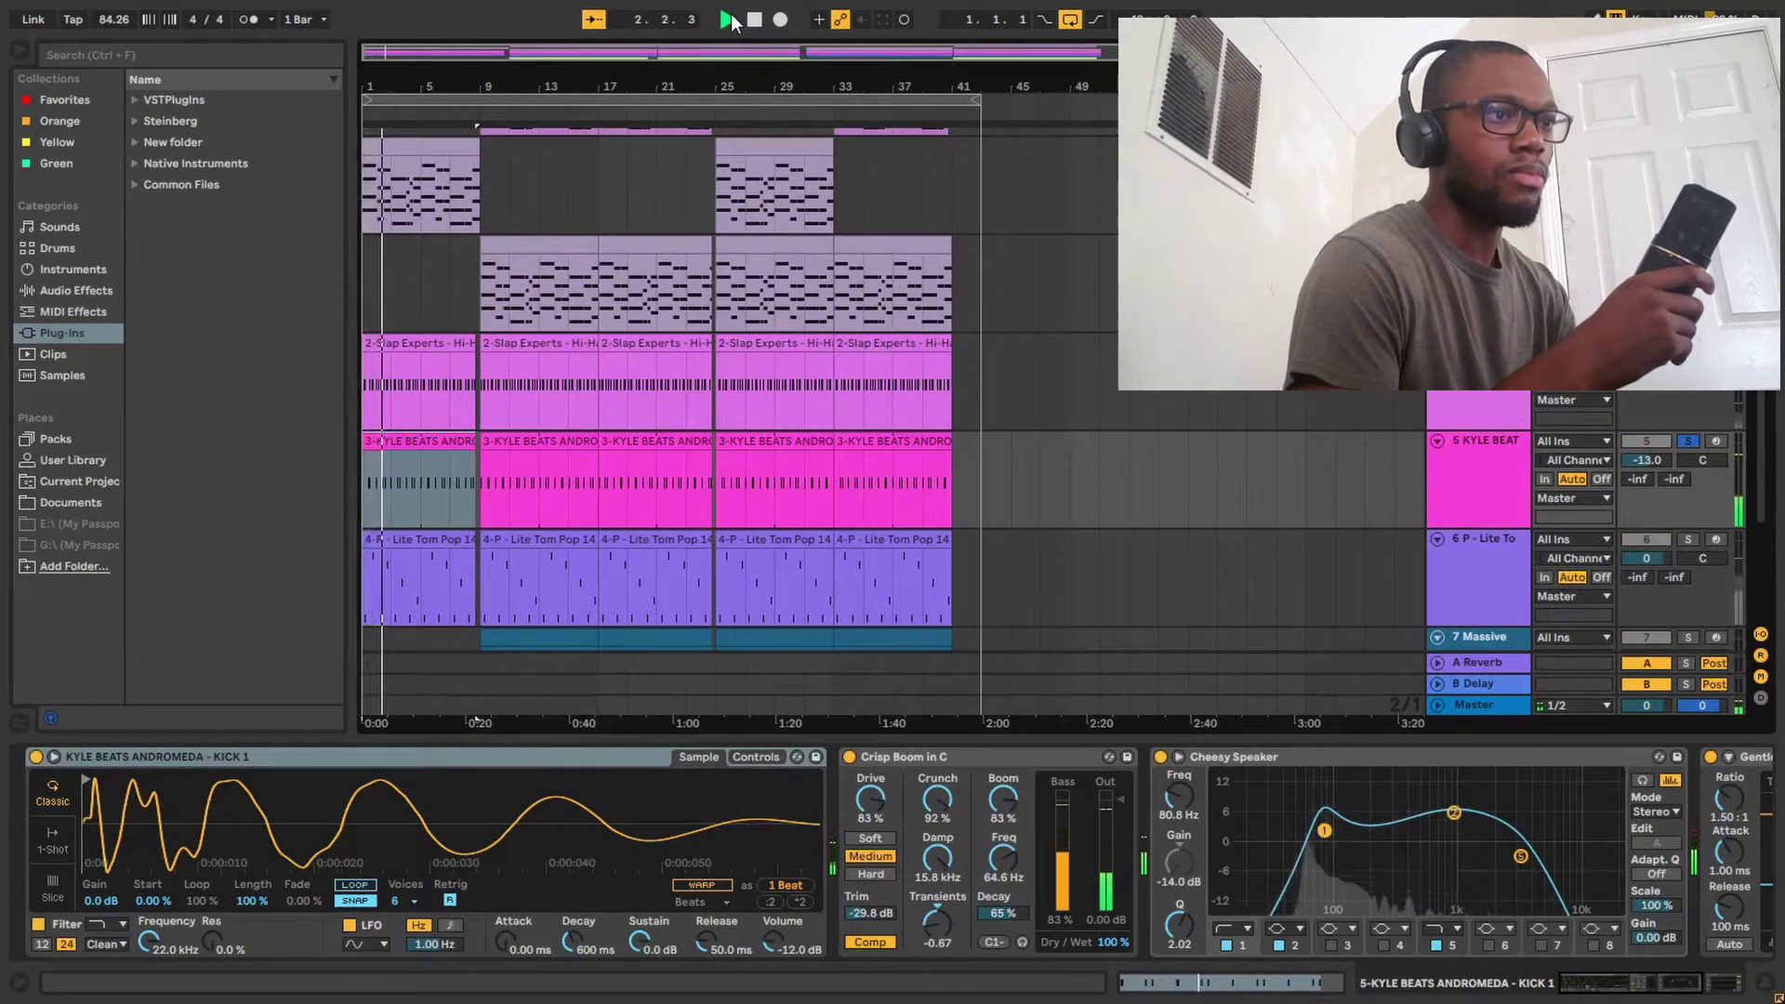
{"action": "left_click", "coordinate": [756, 21]}
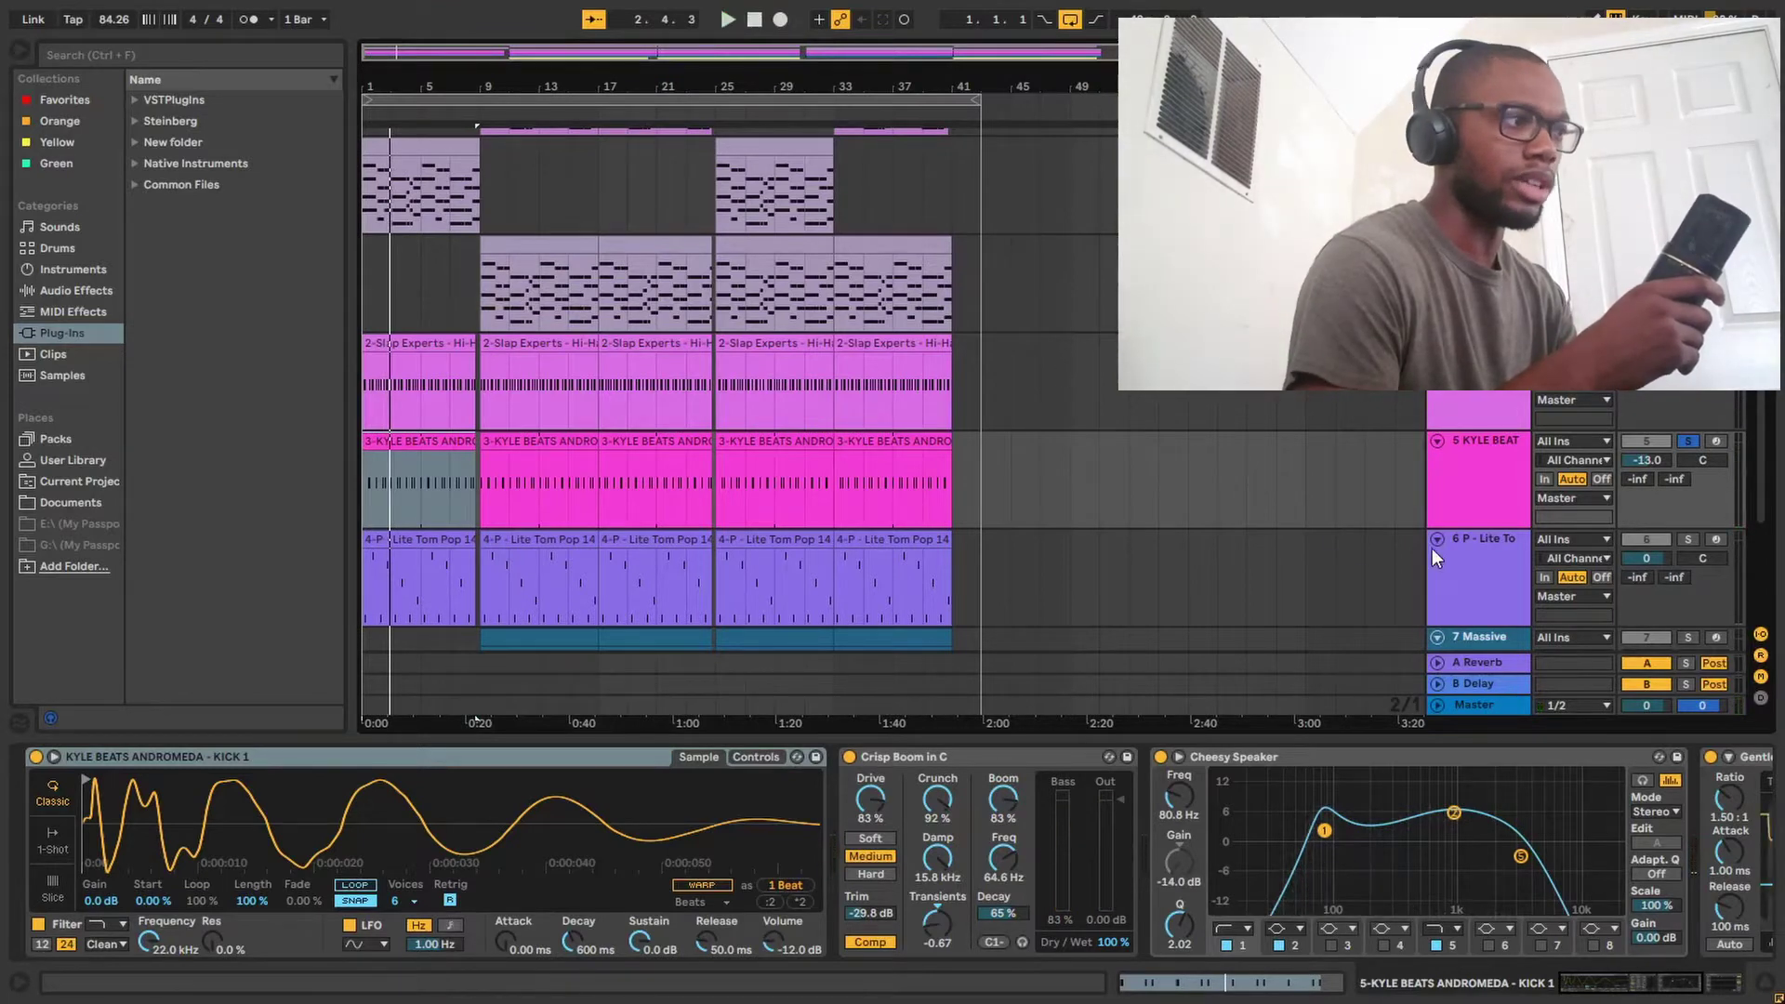
Solo the P - Lite Tom track instead and play it from the start.
{"action": "left_click", "coordinate": [1470, 546]}
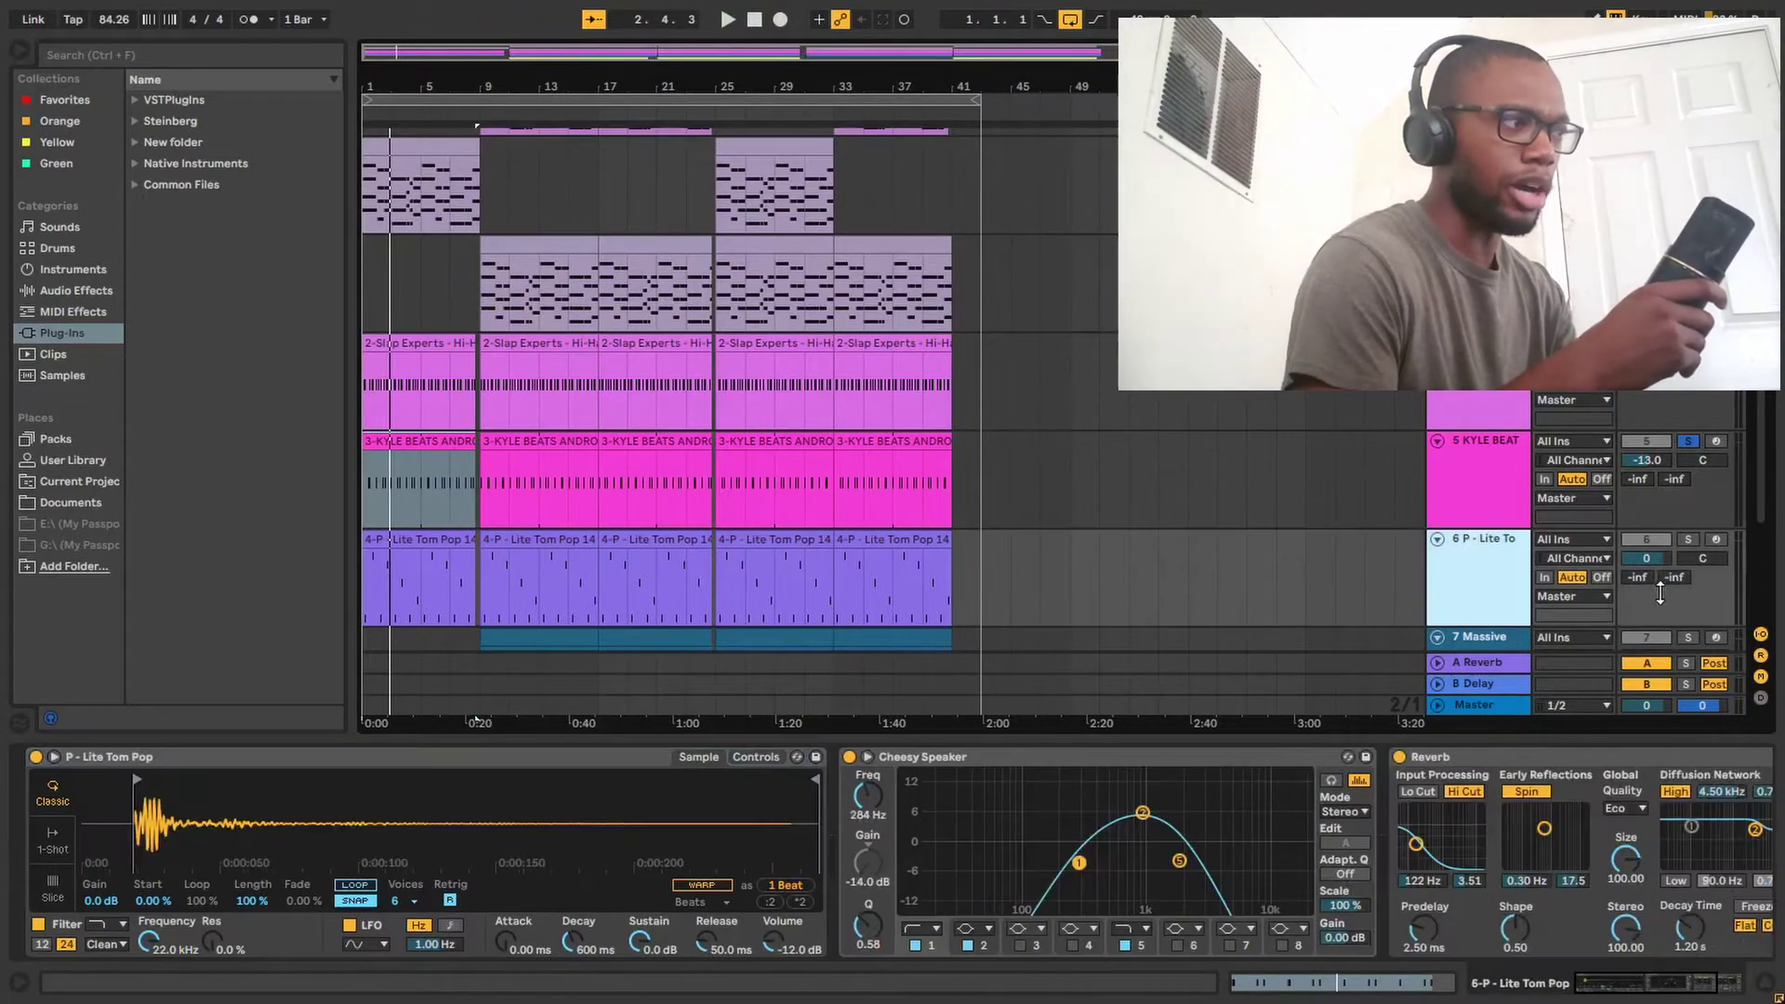
{"action": "left_click", "coordinate": [1687, 539]}
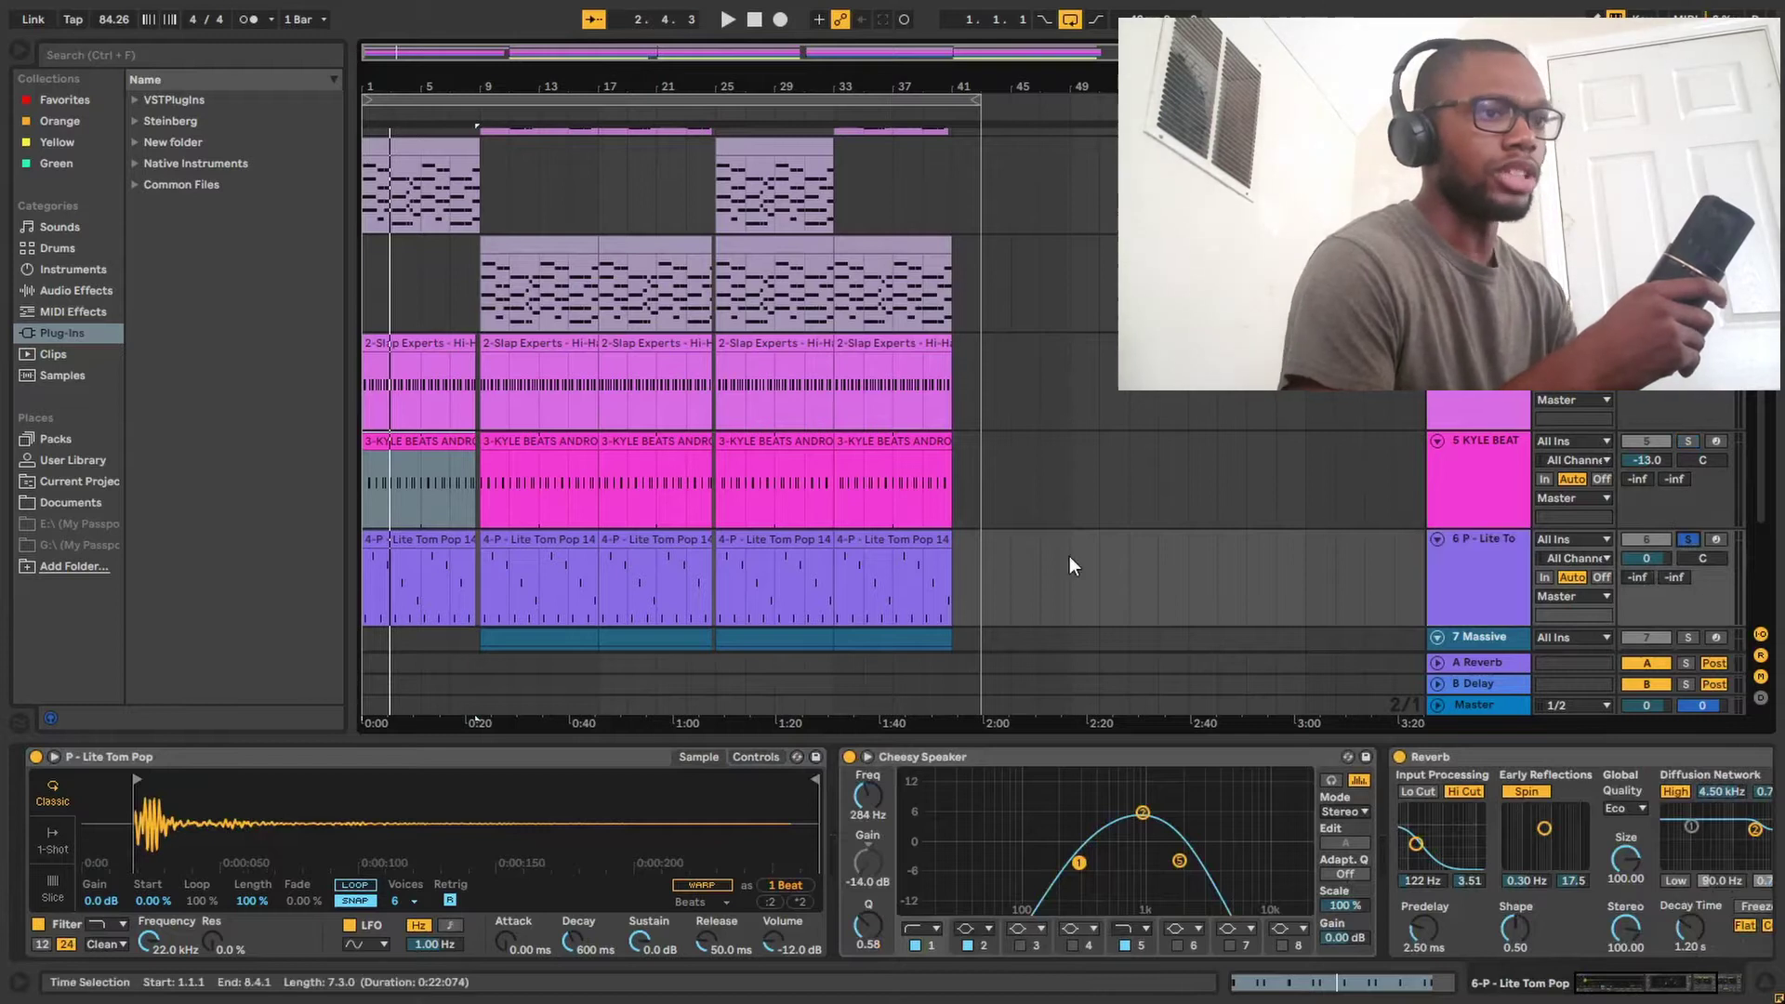
{"action": "left_click", "coordinate": [728, 19]}
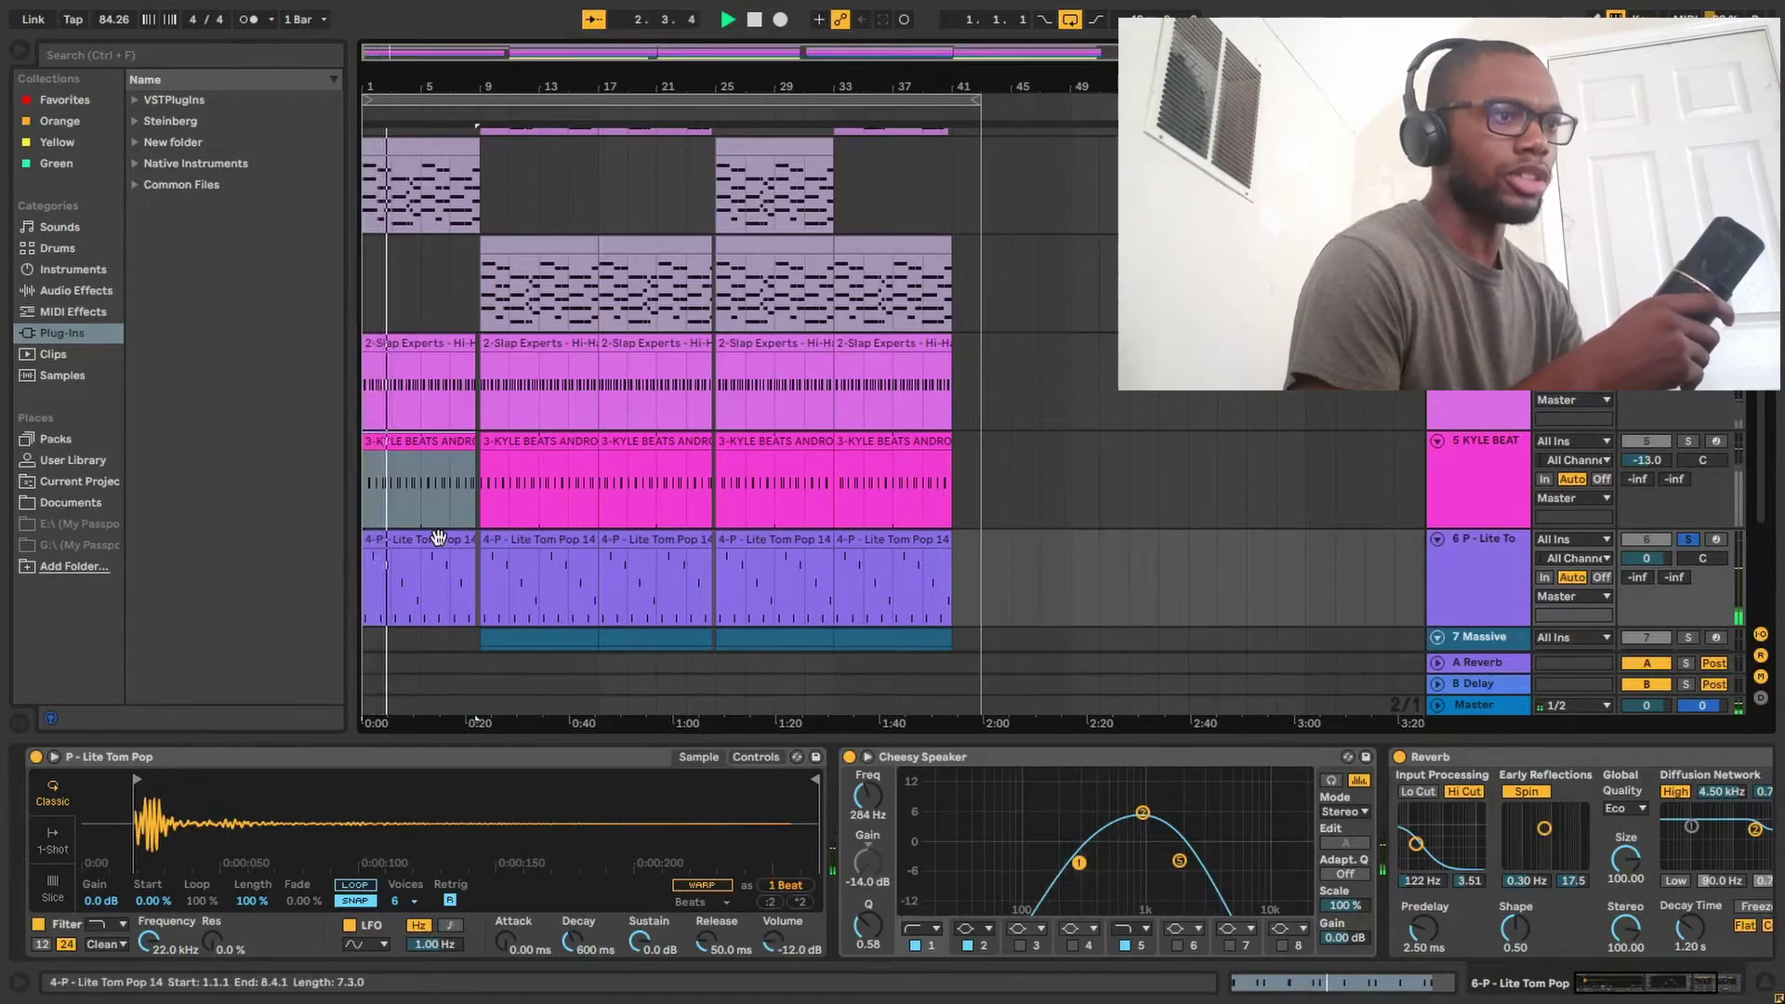
{"action": "left_click", "coordinate": [396, 542]}
View the whole Lite Tom Pop tom pattern while replaying, then switch to the Slap Experts hi-hat clip's notes.
{"action": "double_click", "coordinate": [396, 542]}
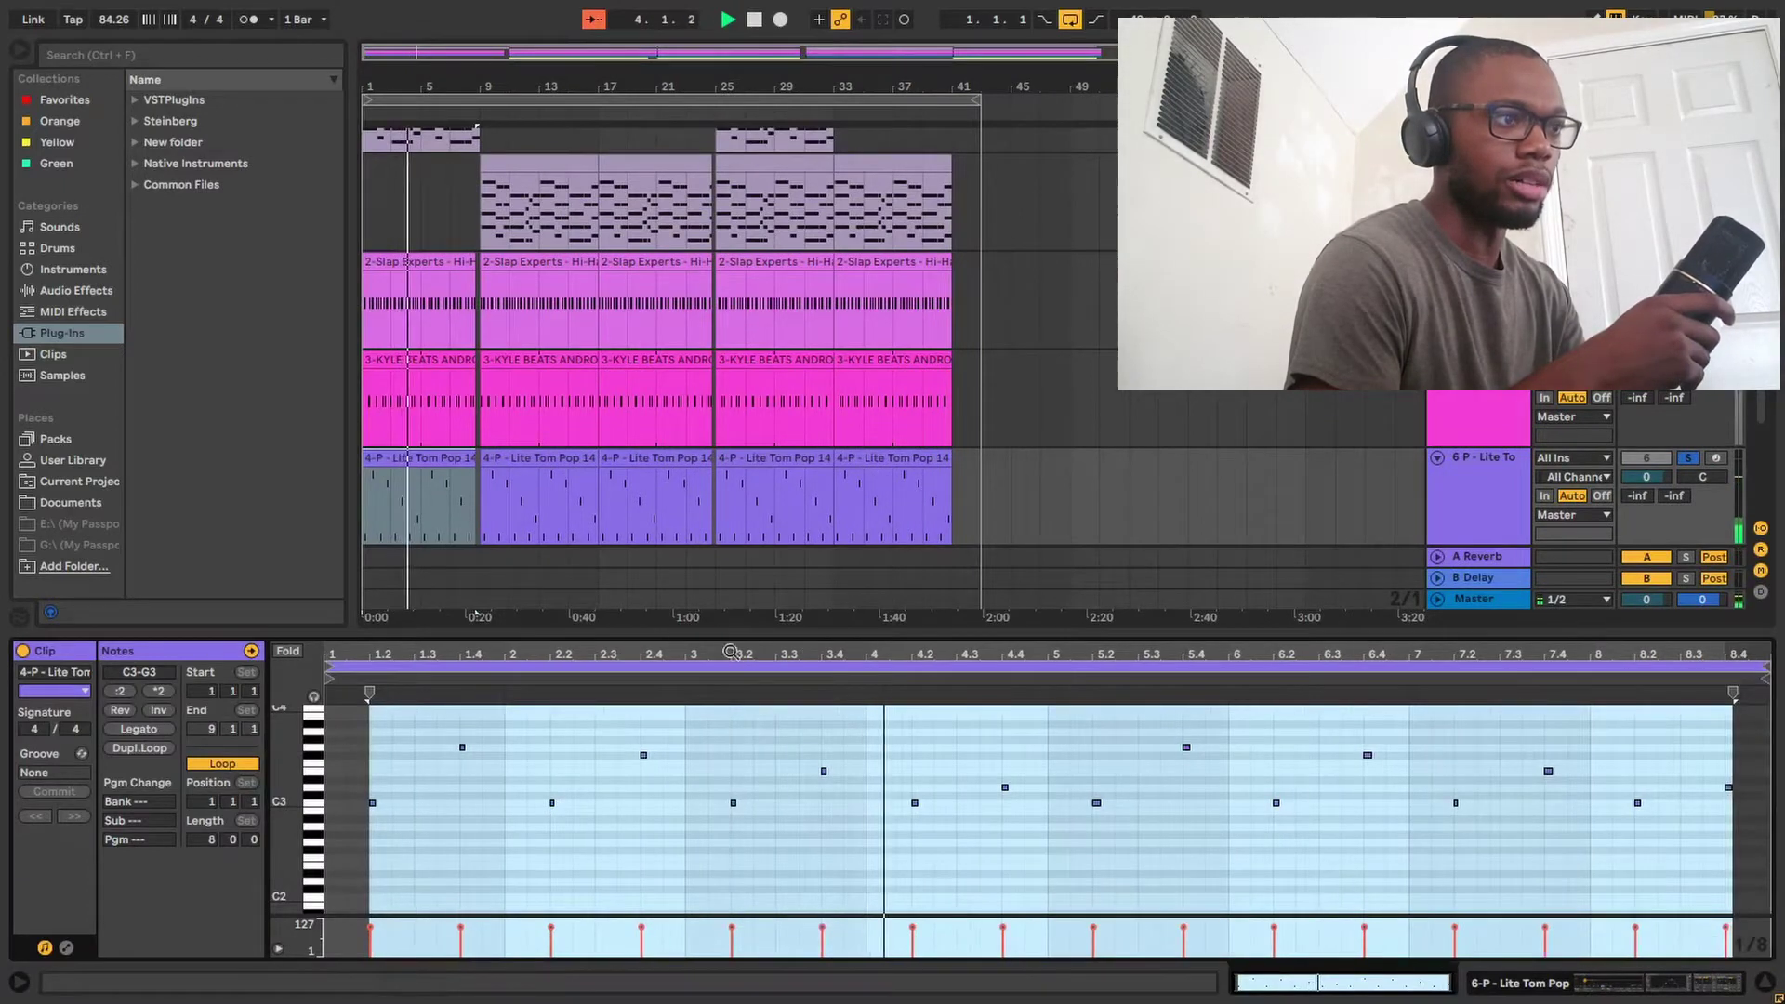
{"action": "left_click_drag", "start_coordinate": [741, 642], "coordinate": [744, 259]}
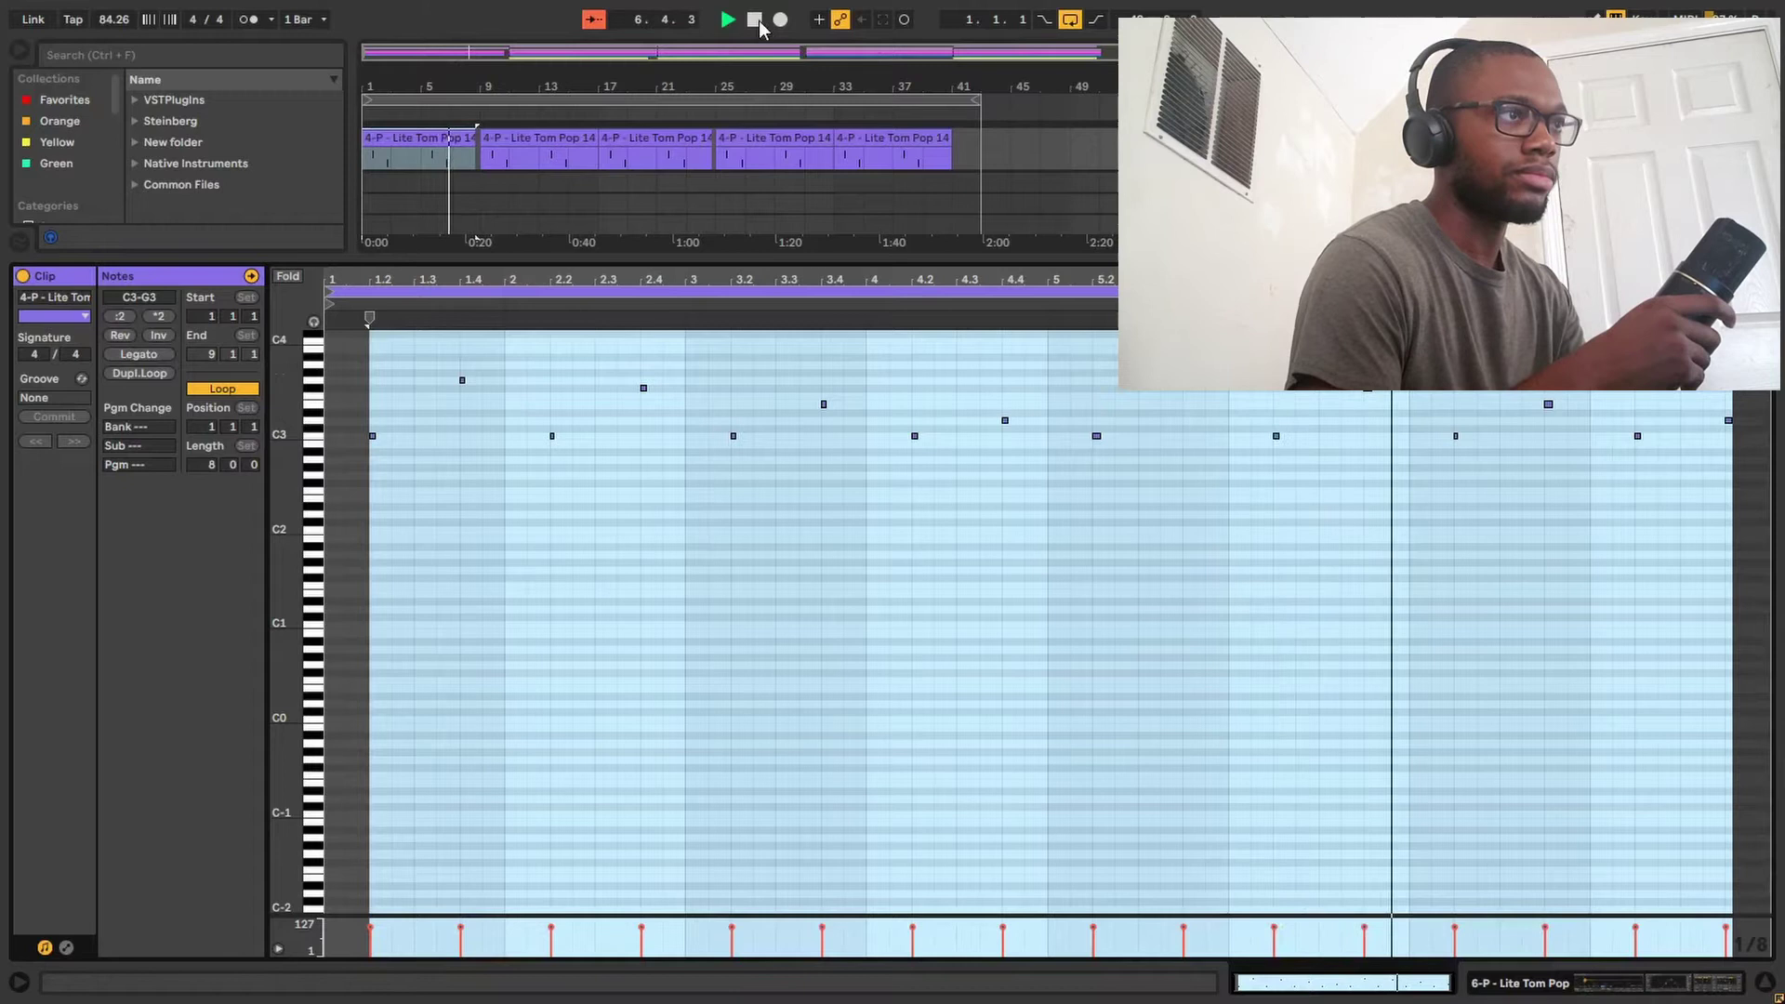
{"action": "left_click_drag", "start_coordinate": [958, 260], "coordinate": [984, 770]}
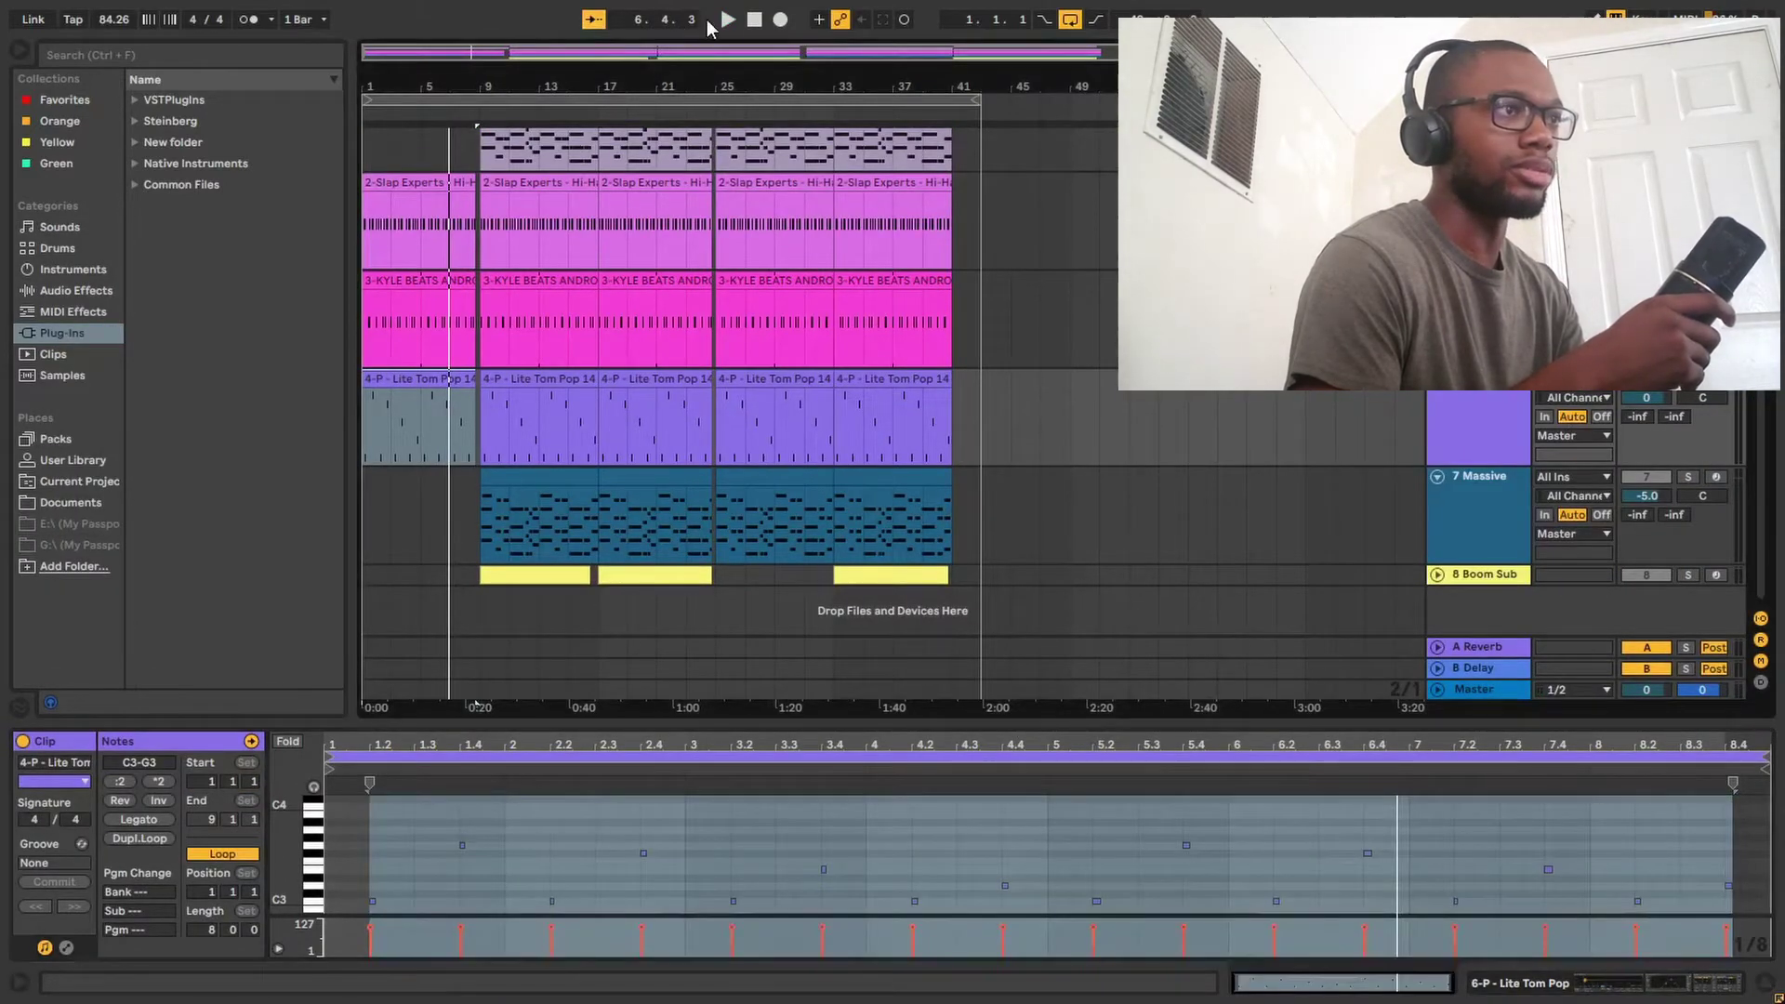
{"action": "left_click", "coordinate": [732, 22]}
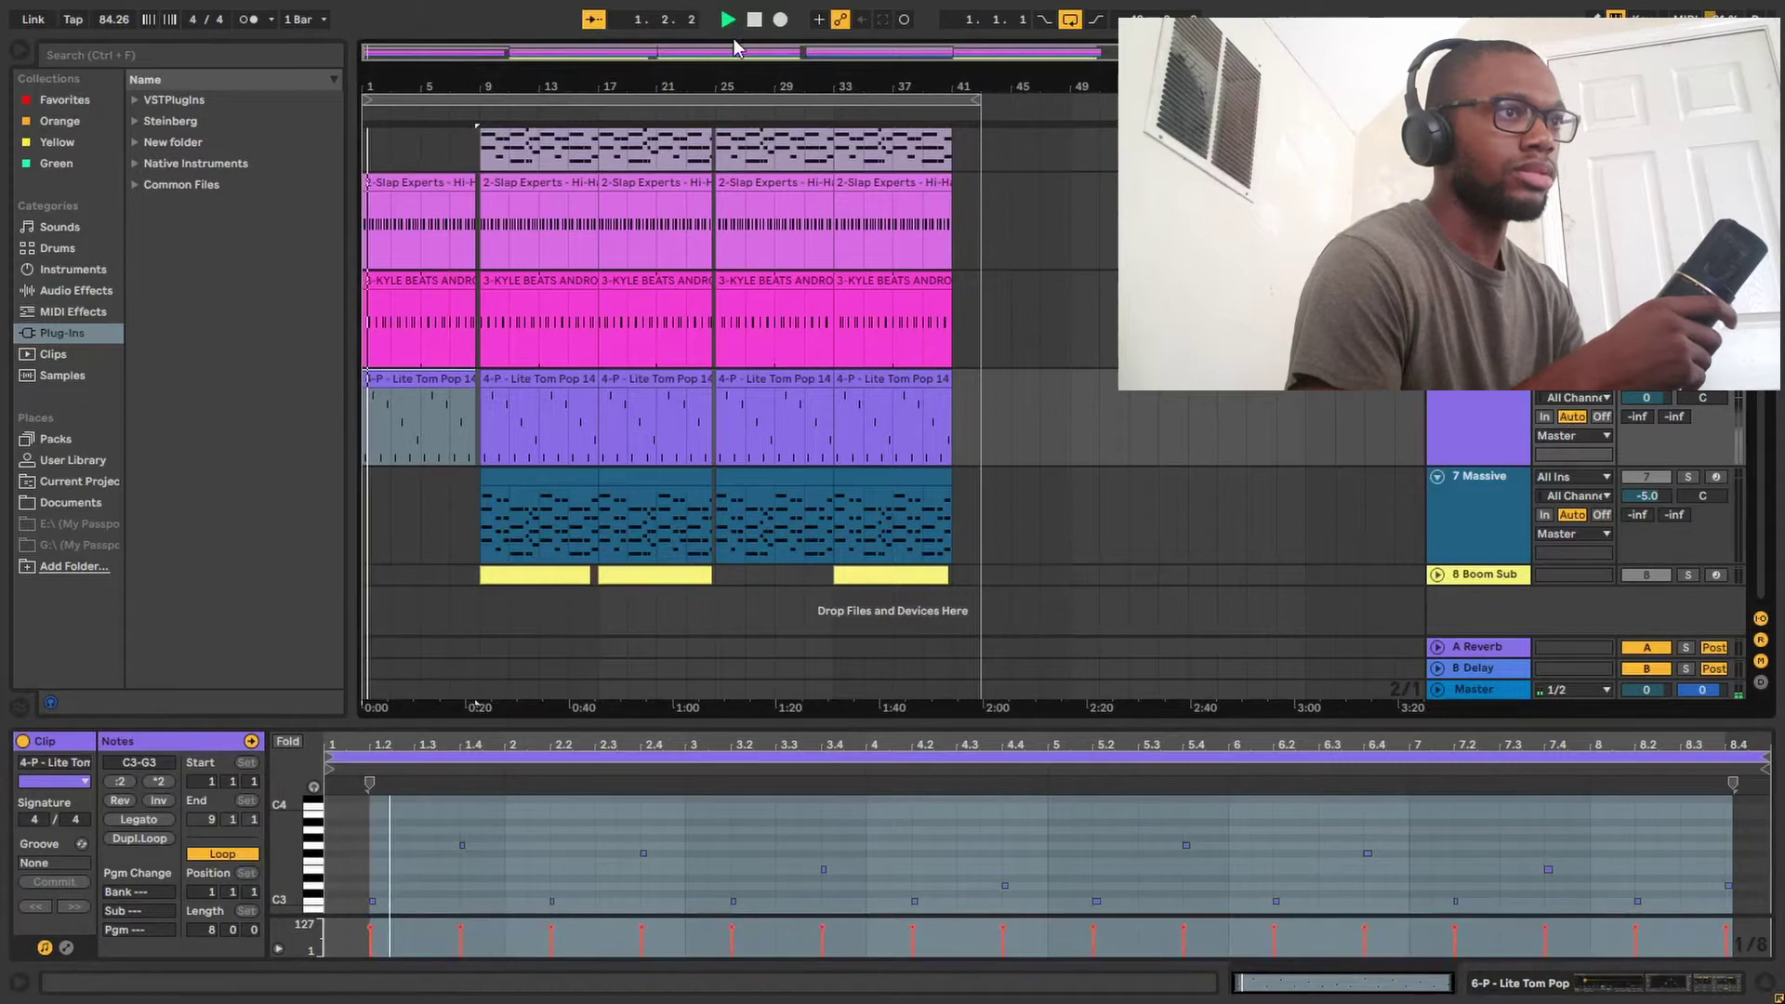
{"action": "left_click", "coordinate": [403, 182]}
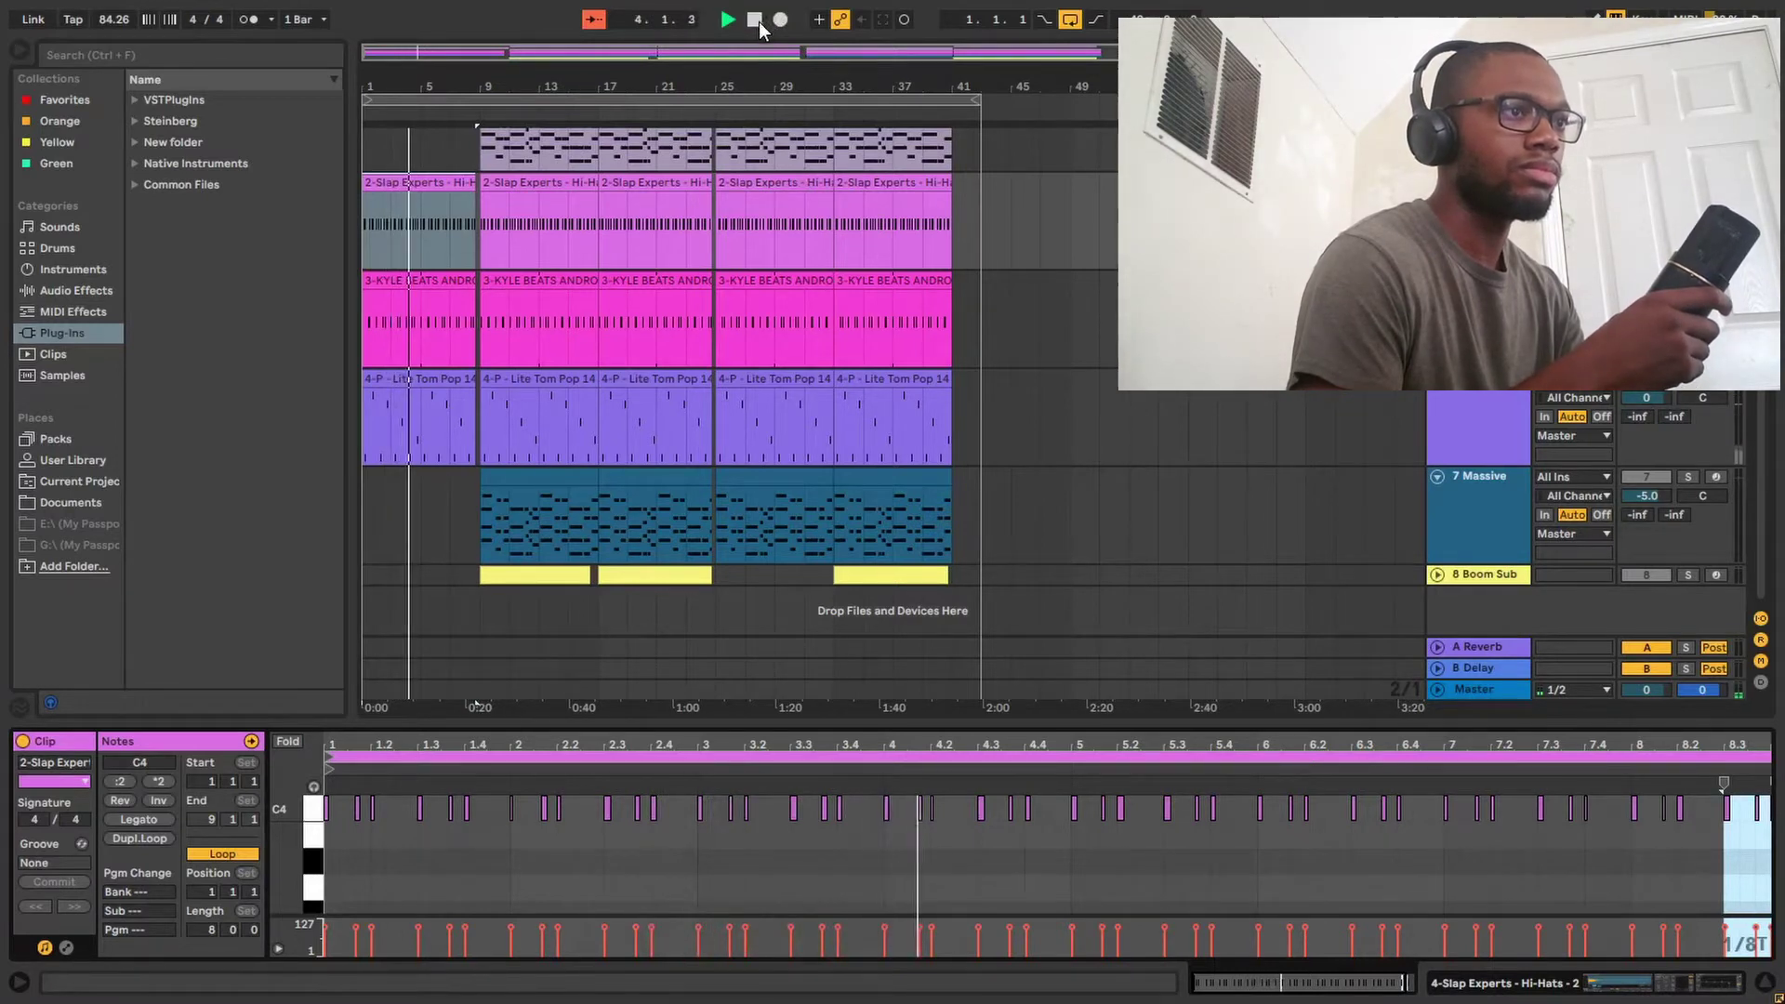
Show track 2's chord clip, then its Arpeggiator (Up, 1/8) and Electric200 devices during playback.
{"action": "scroll", "coordinate": [739, 238], "scroll_direction": "up", "scroll_amount": 5}
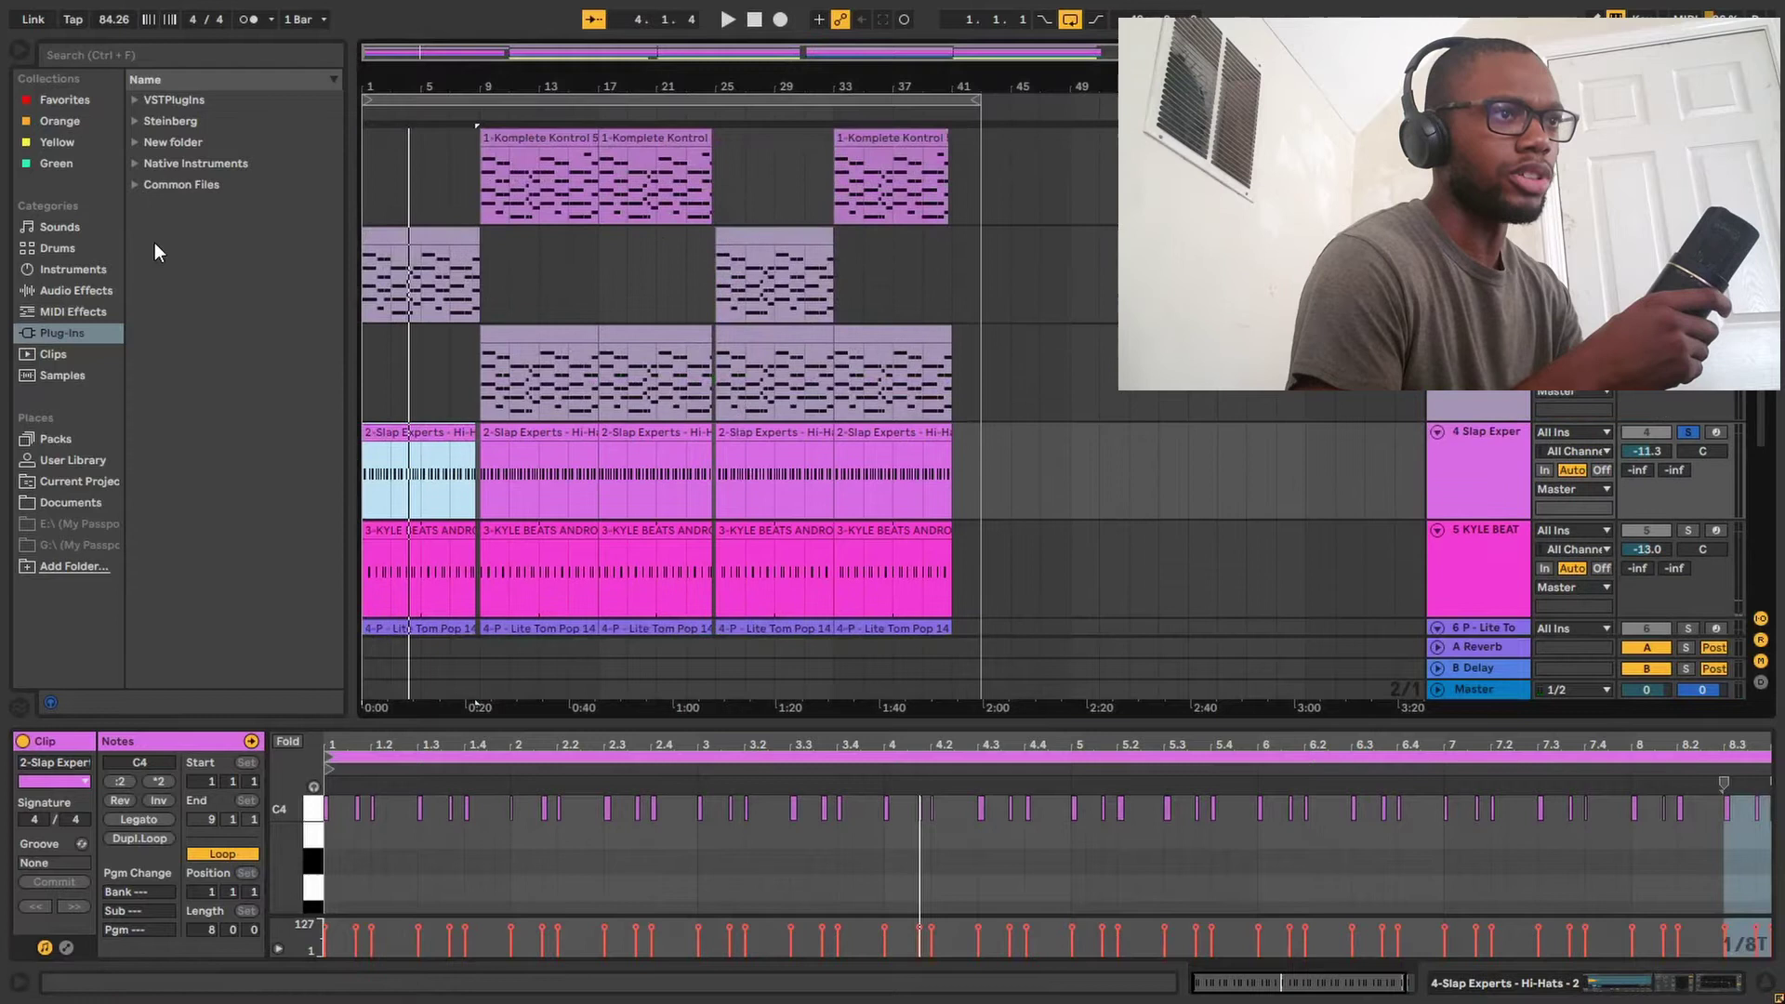
{"action": "left_click", "coordinate": [449, 241]}
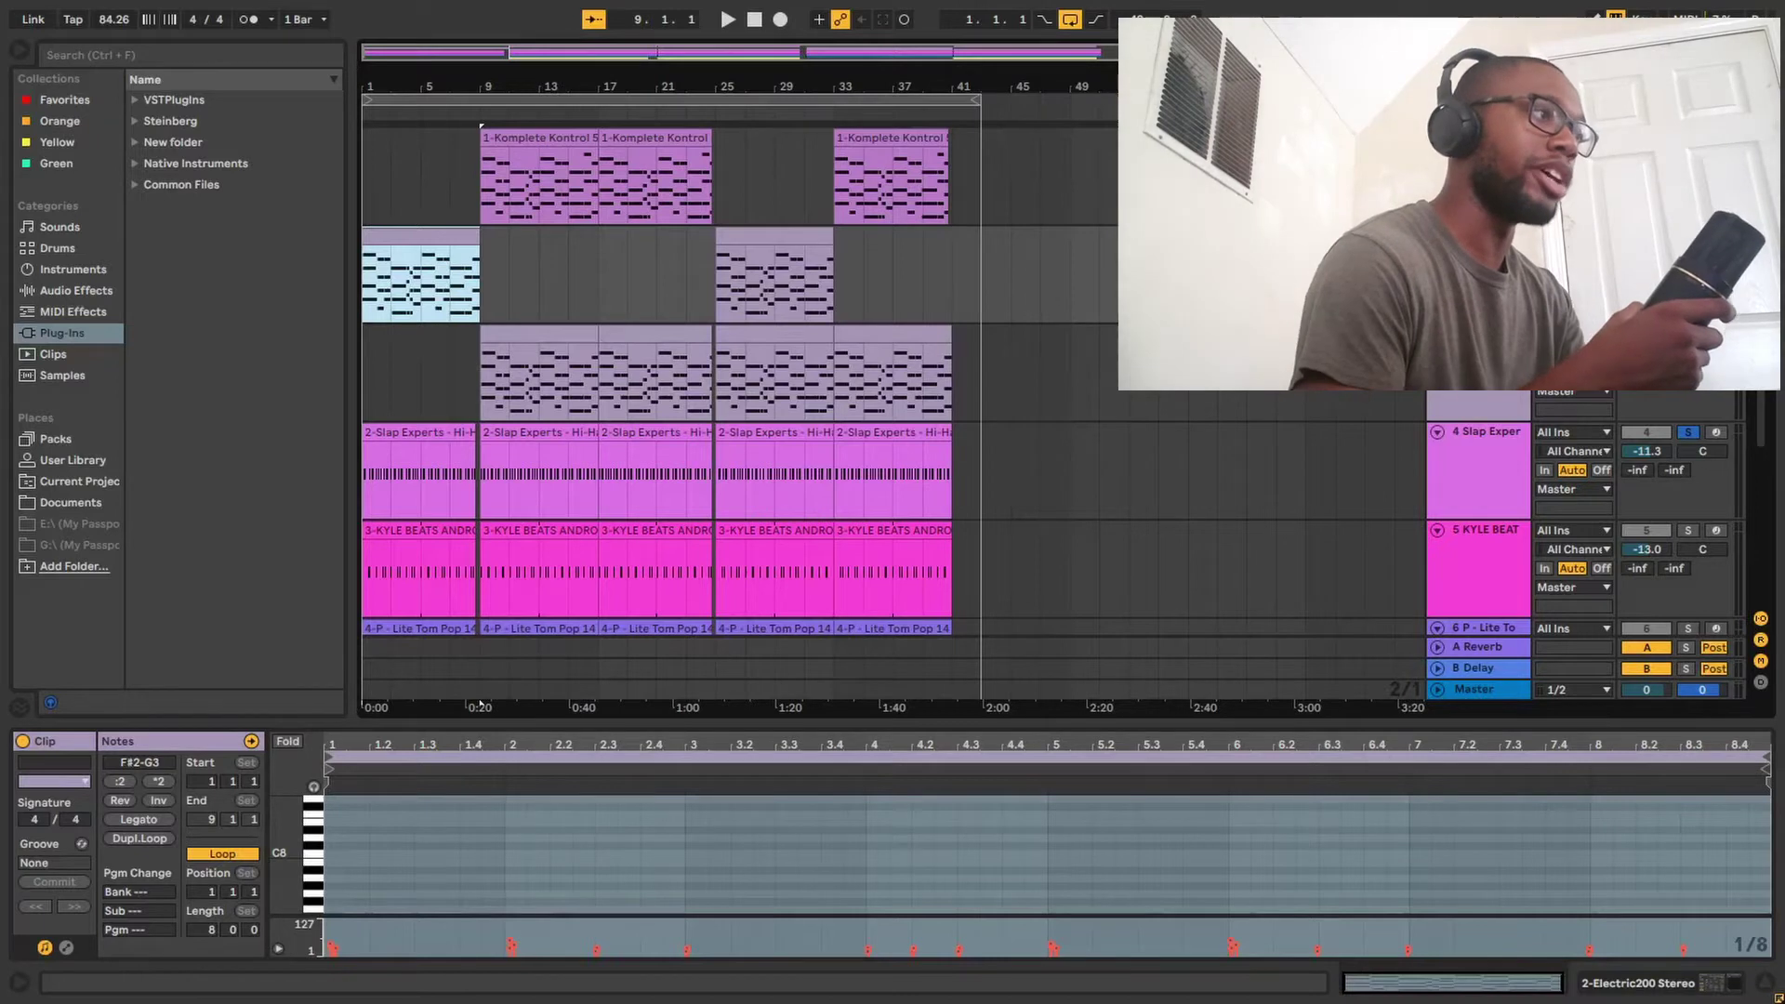
{"action": "left_click", "coordinate": [480, 704]}
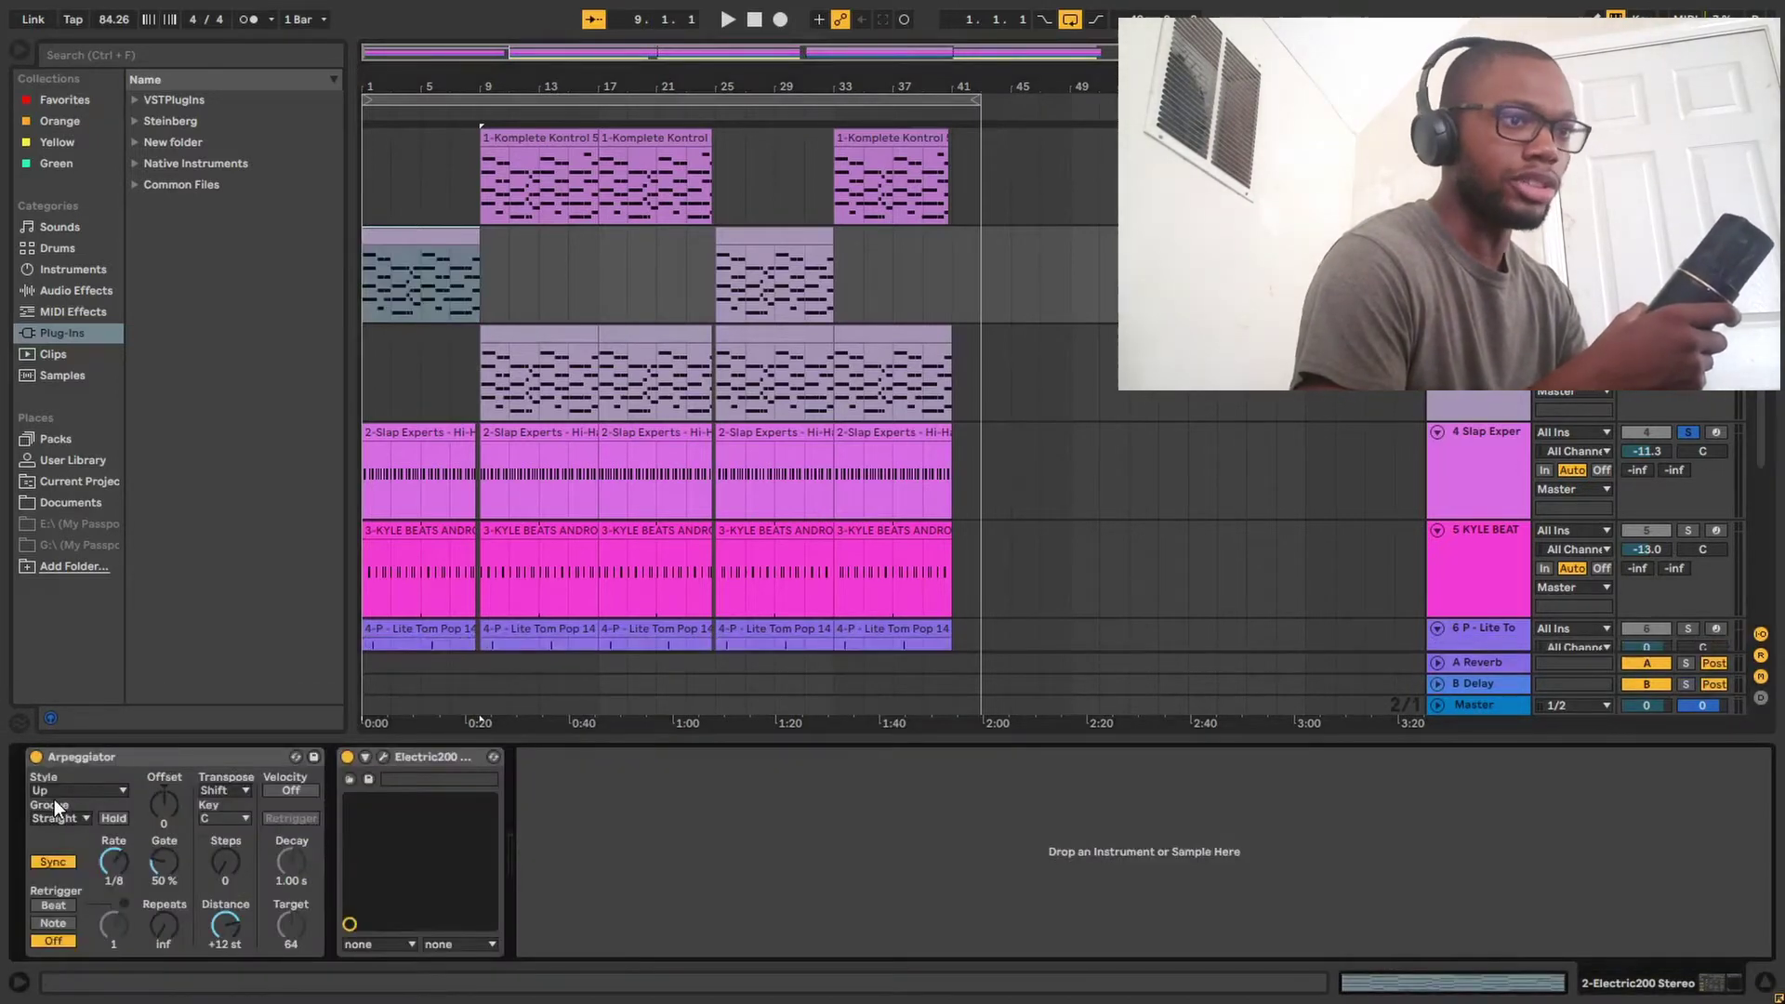
{"action": "left_click", "coordinate": [108, 756]}
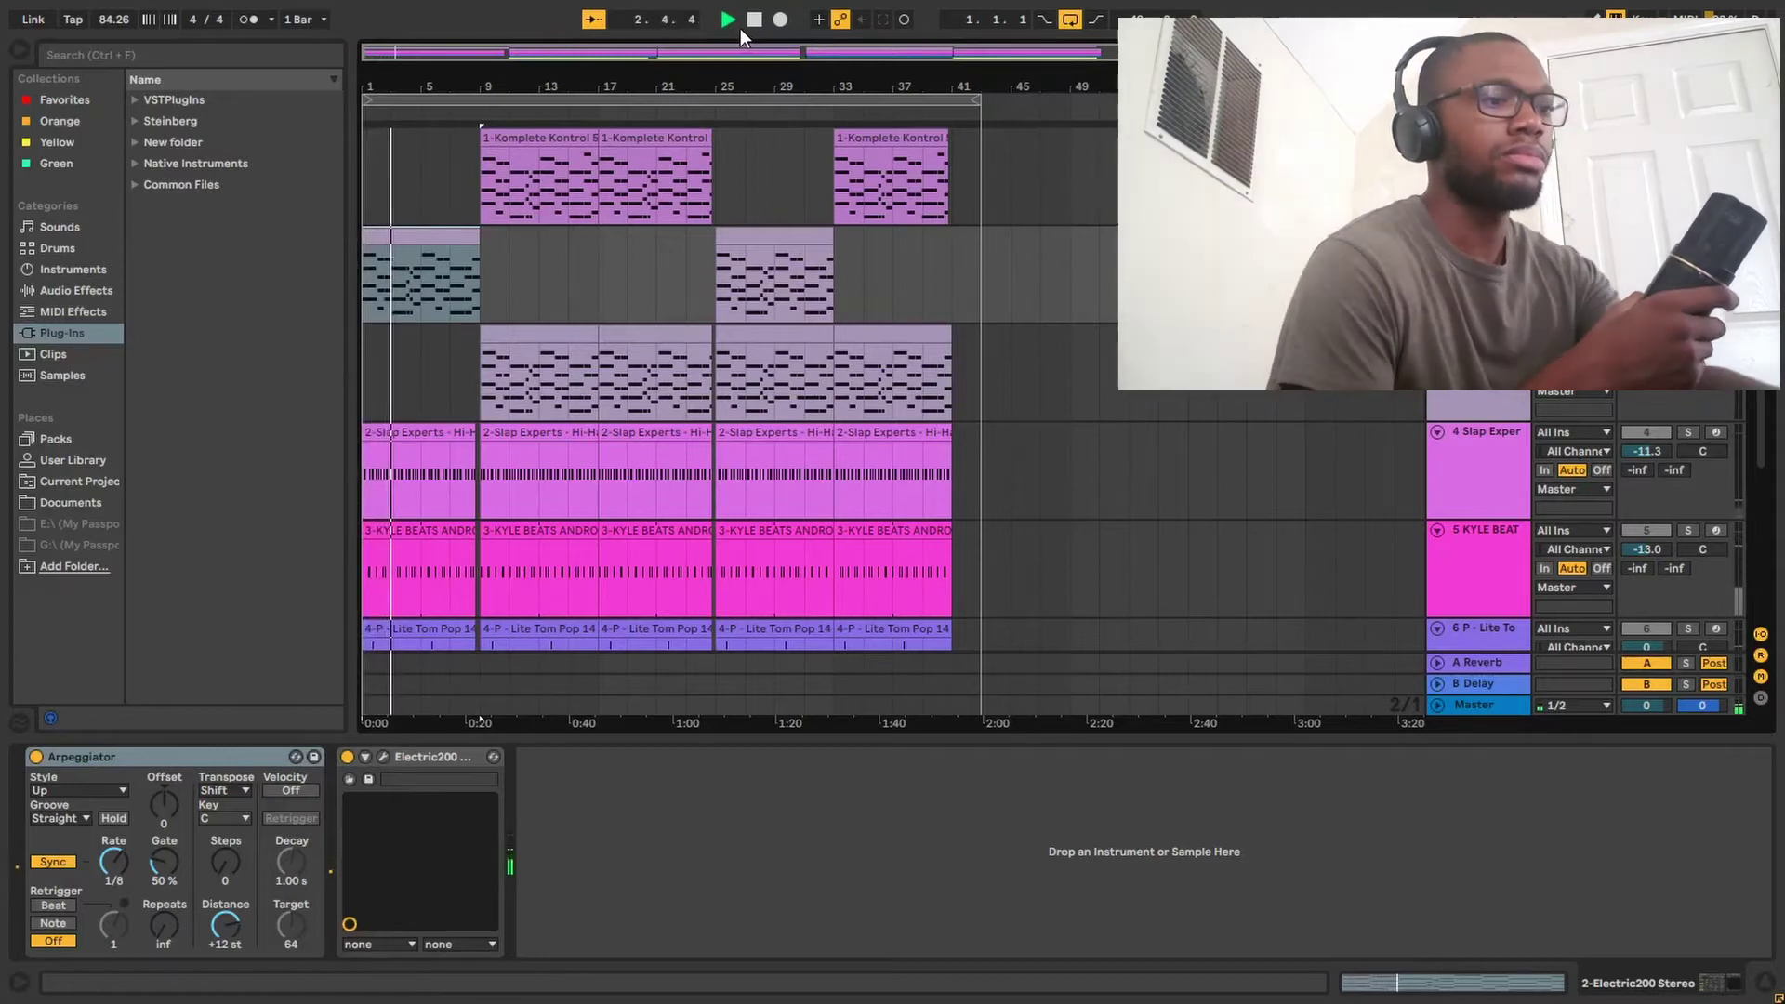
{"action": "key", "text": "XF86AudioLowerVolume"}
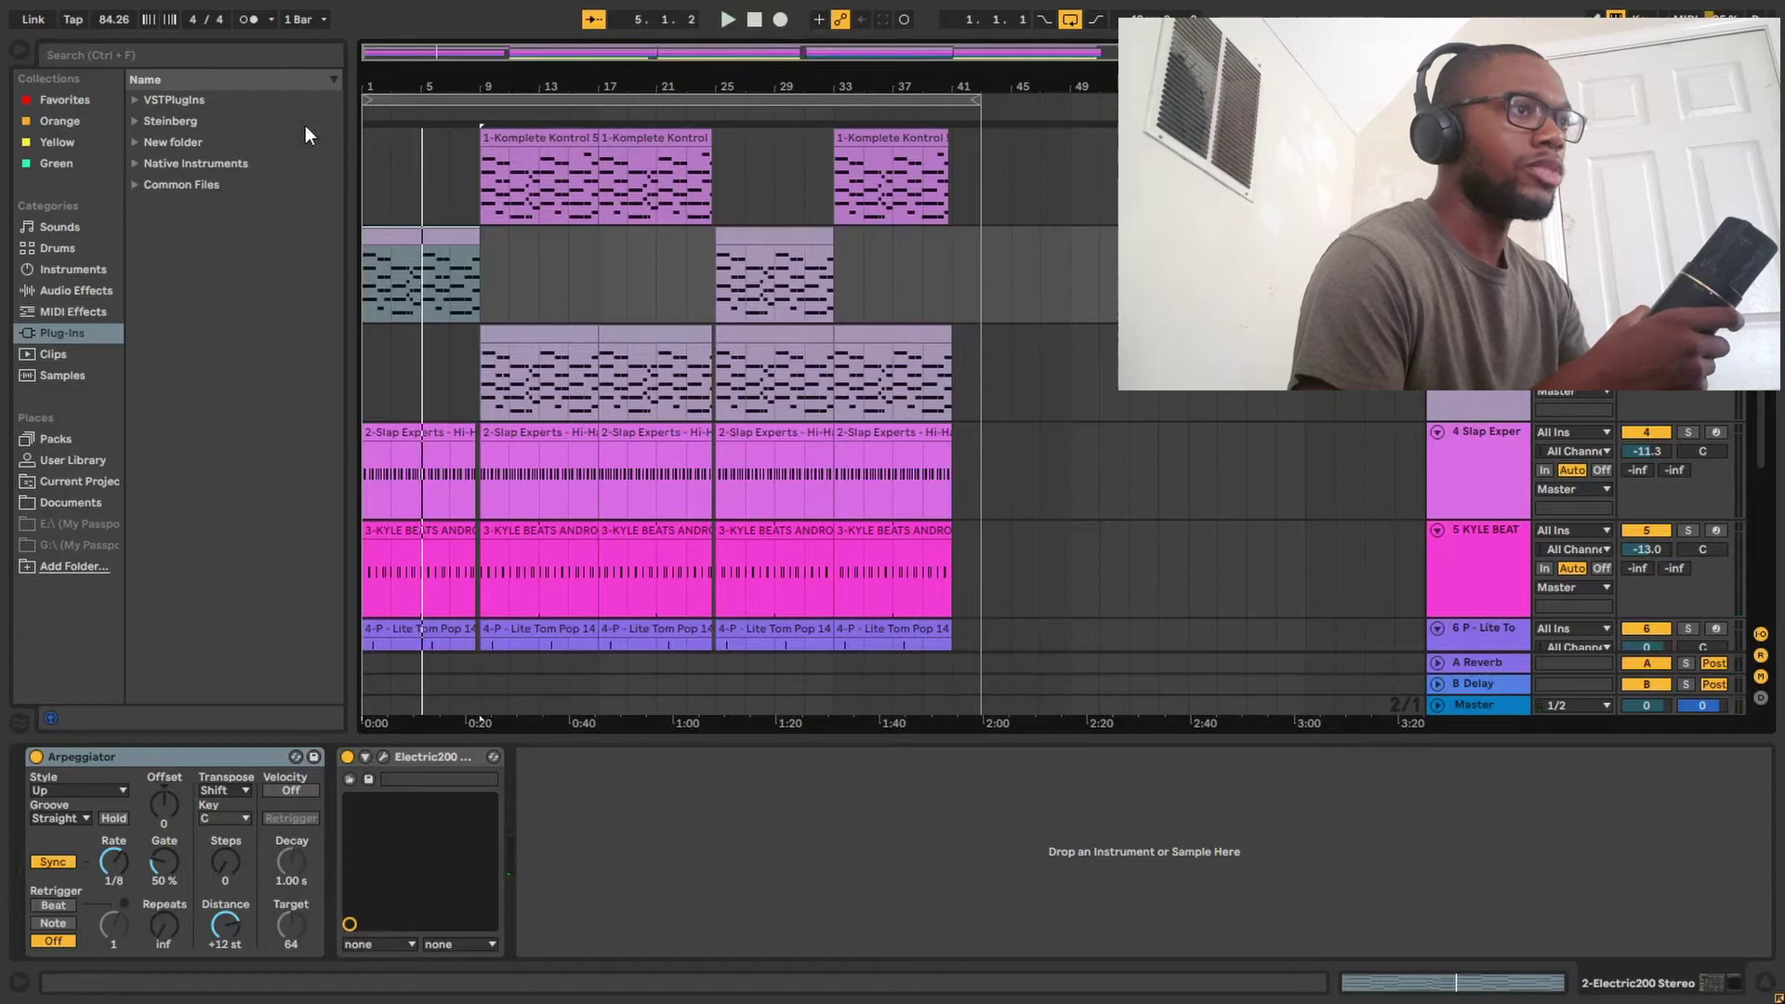
Select the first 1-Komplete Kontrol clip and focus its Komplete Kontrol plug-in device.
{"action": "left_click", "coordinate": [564, 144]}
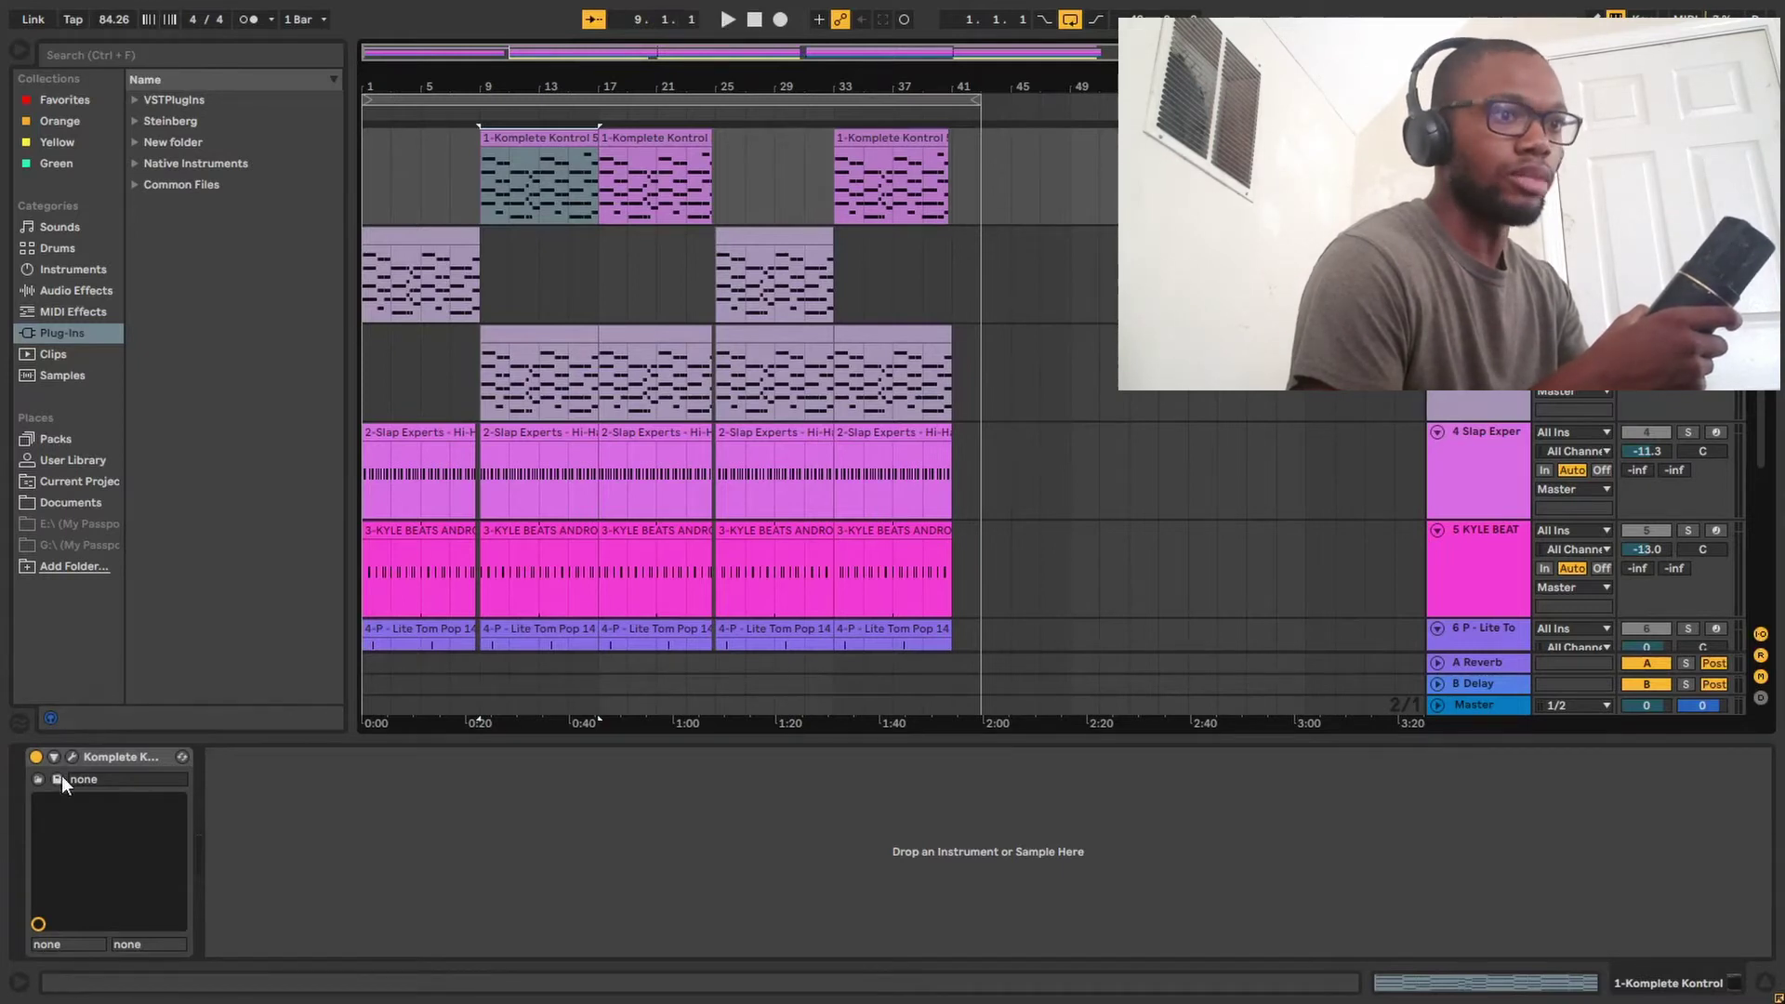
{"action": "left_click", "coordinate": [81, 757]}
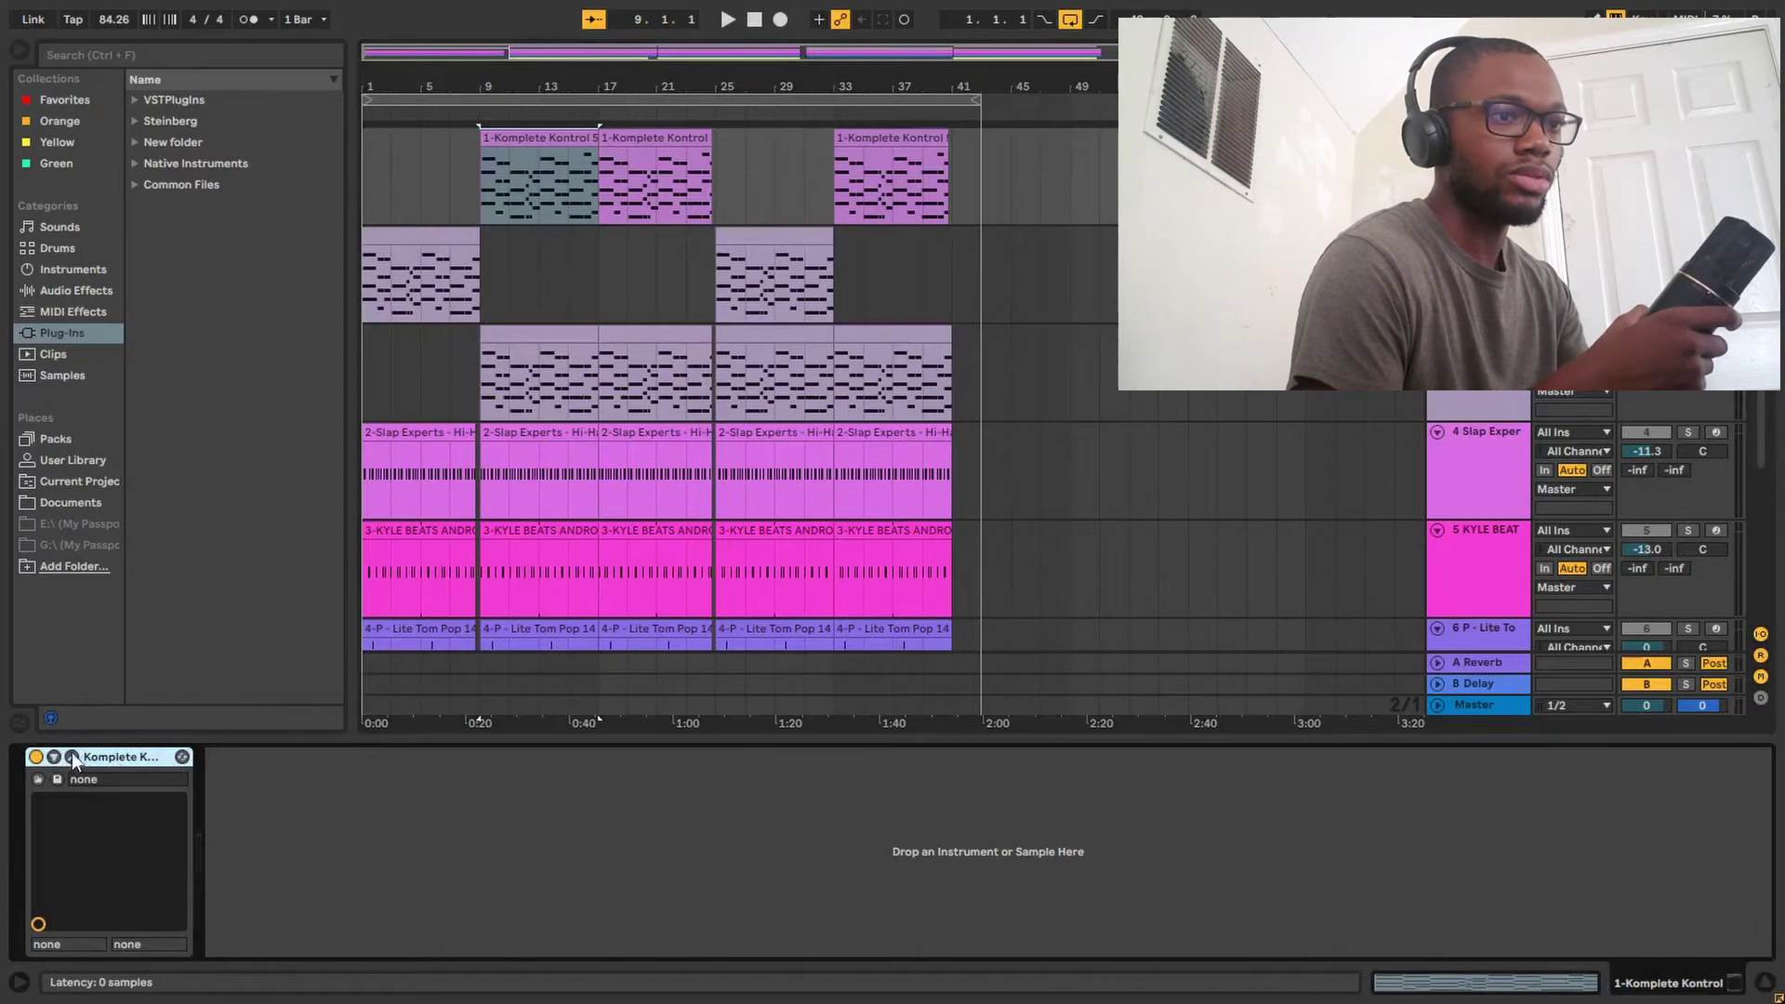
Open the Komplete Kontrol plug-in window, play the electric piano, then close the window.
{"action": "left_click", "coordinate": [72, 756]}
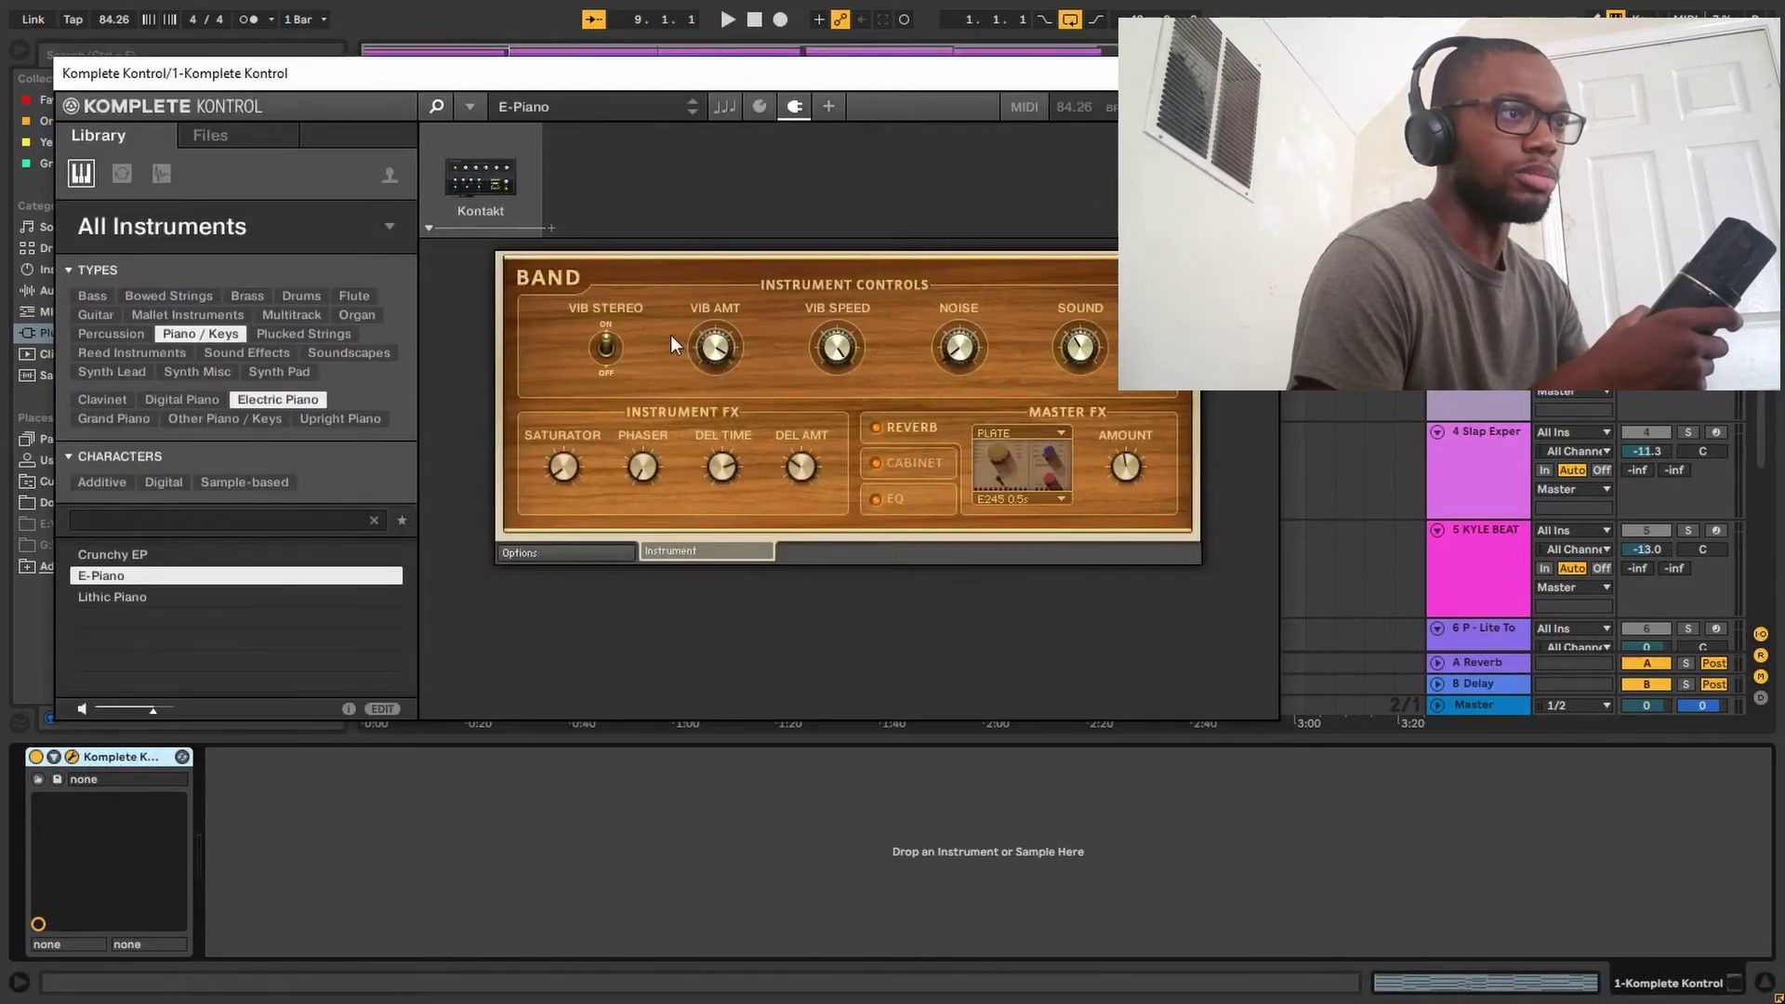
{"action": "left_click", "coordinate": [729, 19]}
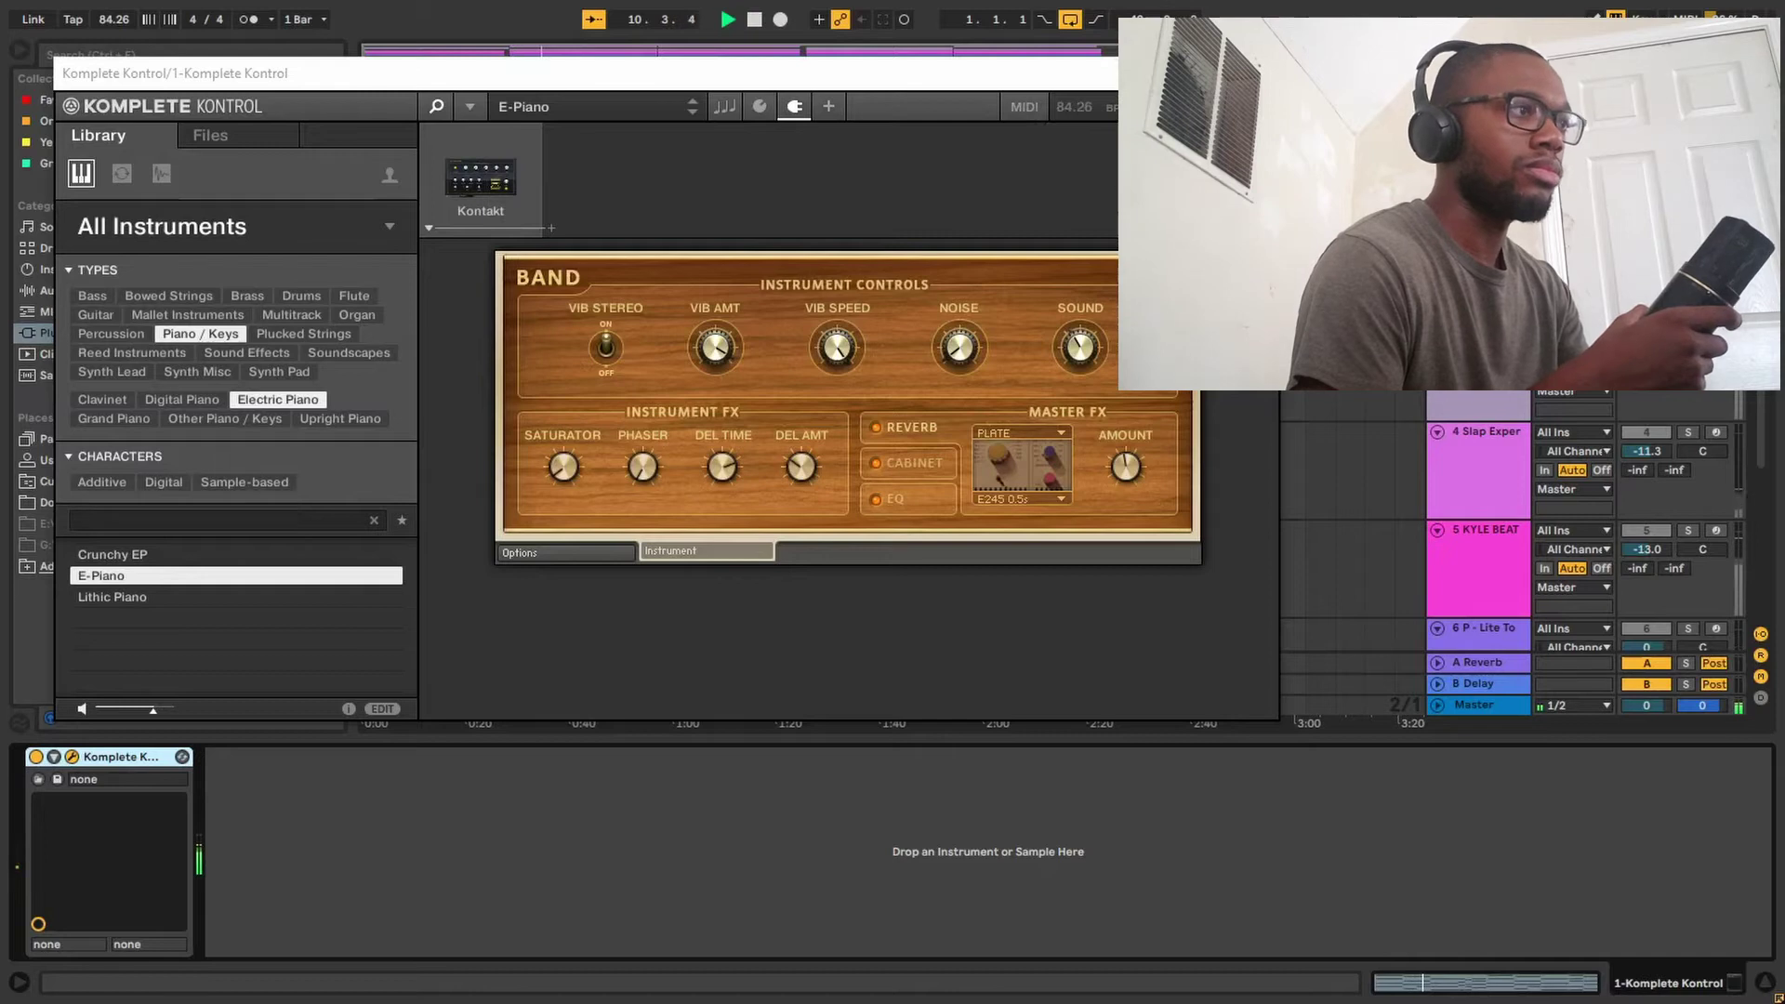
{"action": "left_click", "coordinate": [1261, 74]}
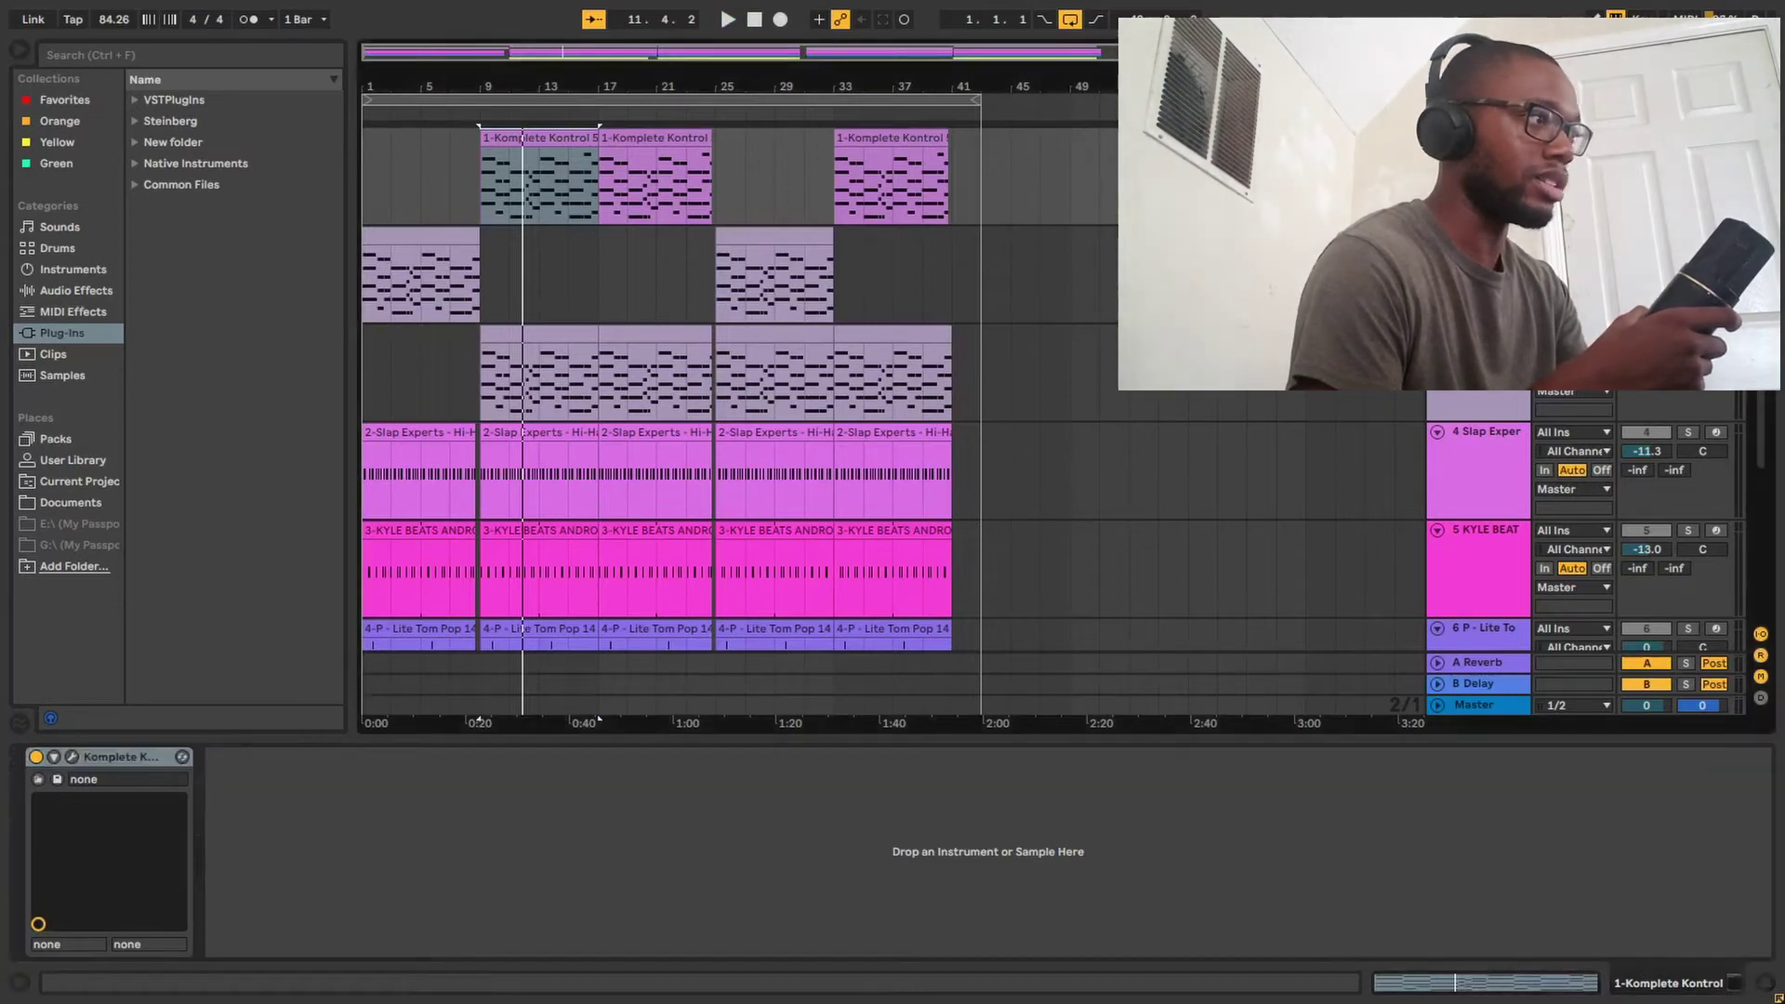
Play from bar 9 and open track 3's chord clip notes at half height, revealing the Massive and Boom Sub tracks.
{"action": "left_click", "coordinate": [729, 19]}
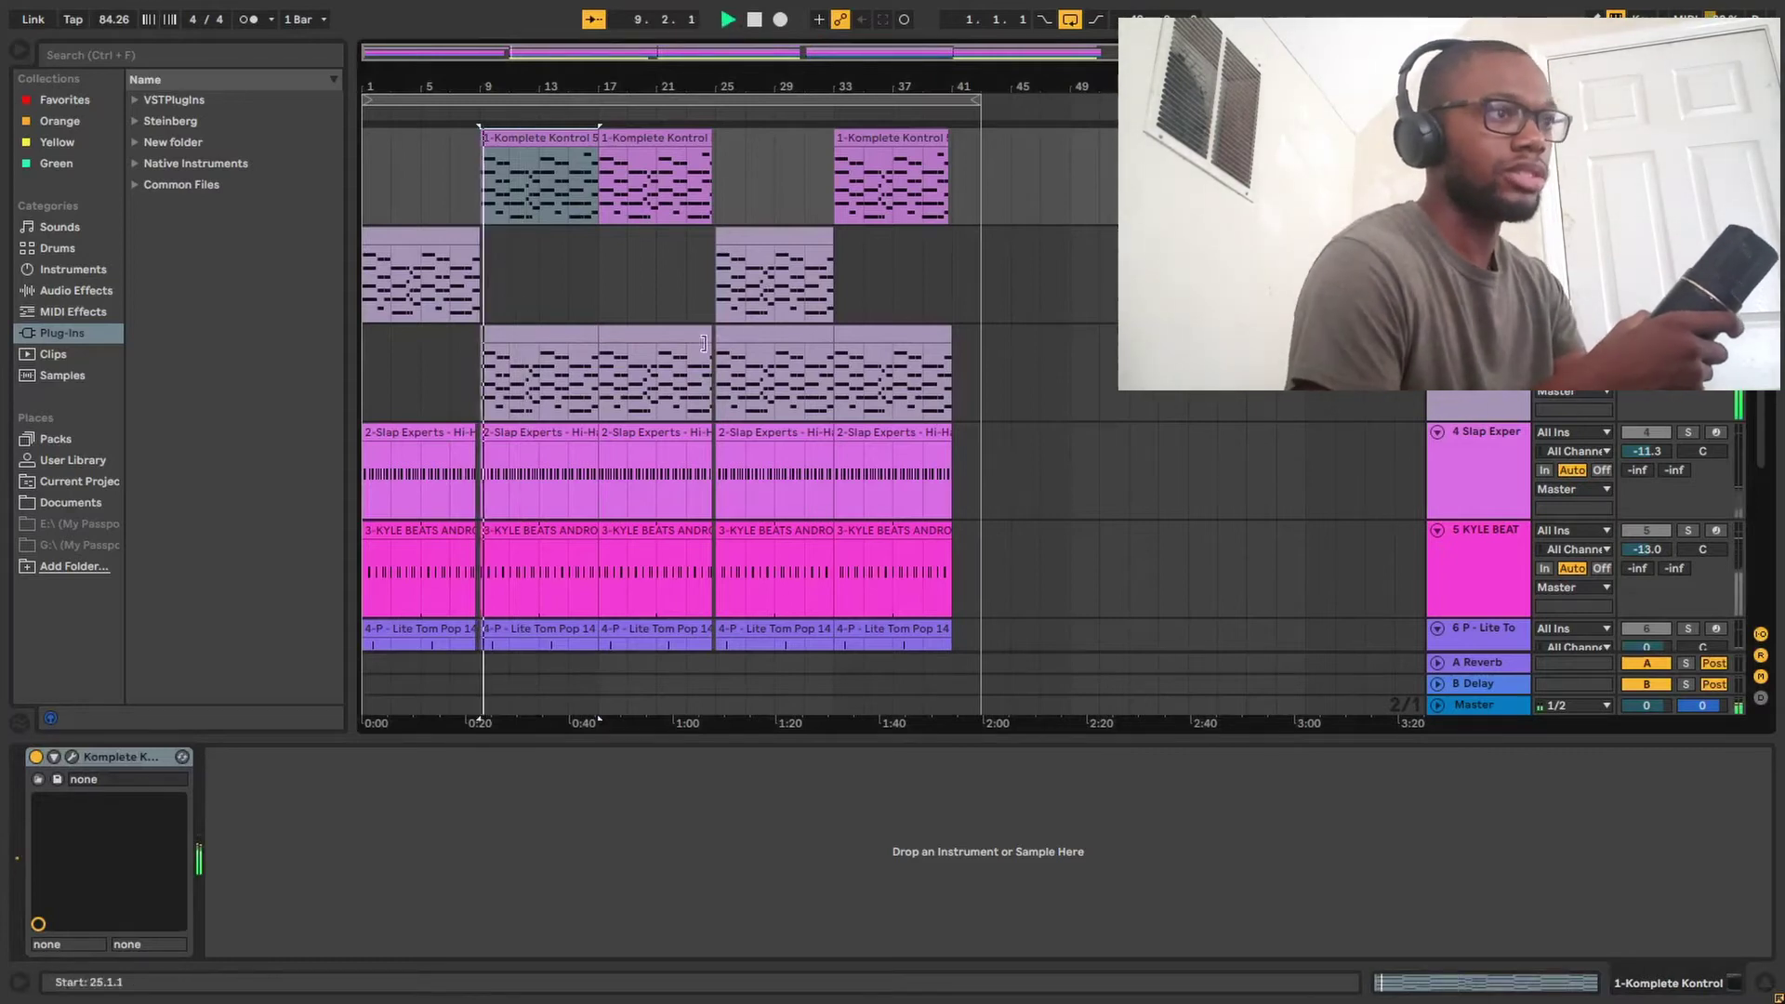
{"action": "double_click", "coordinate": [539, 376]}
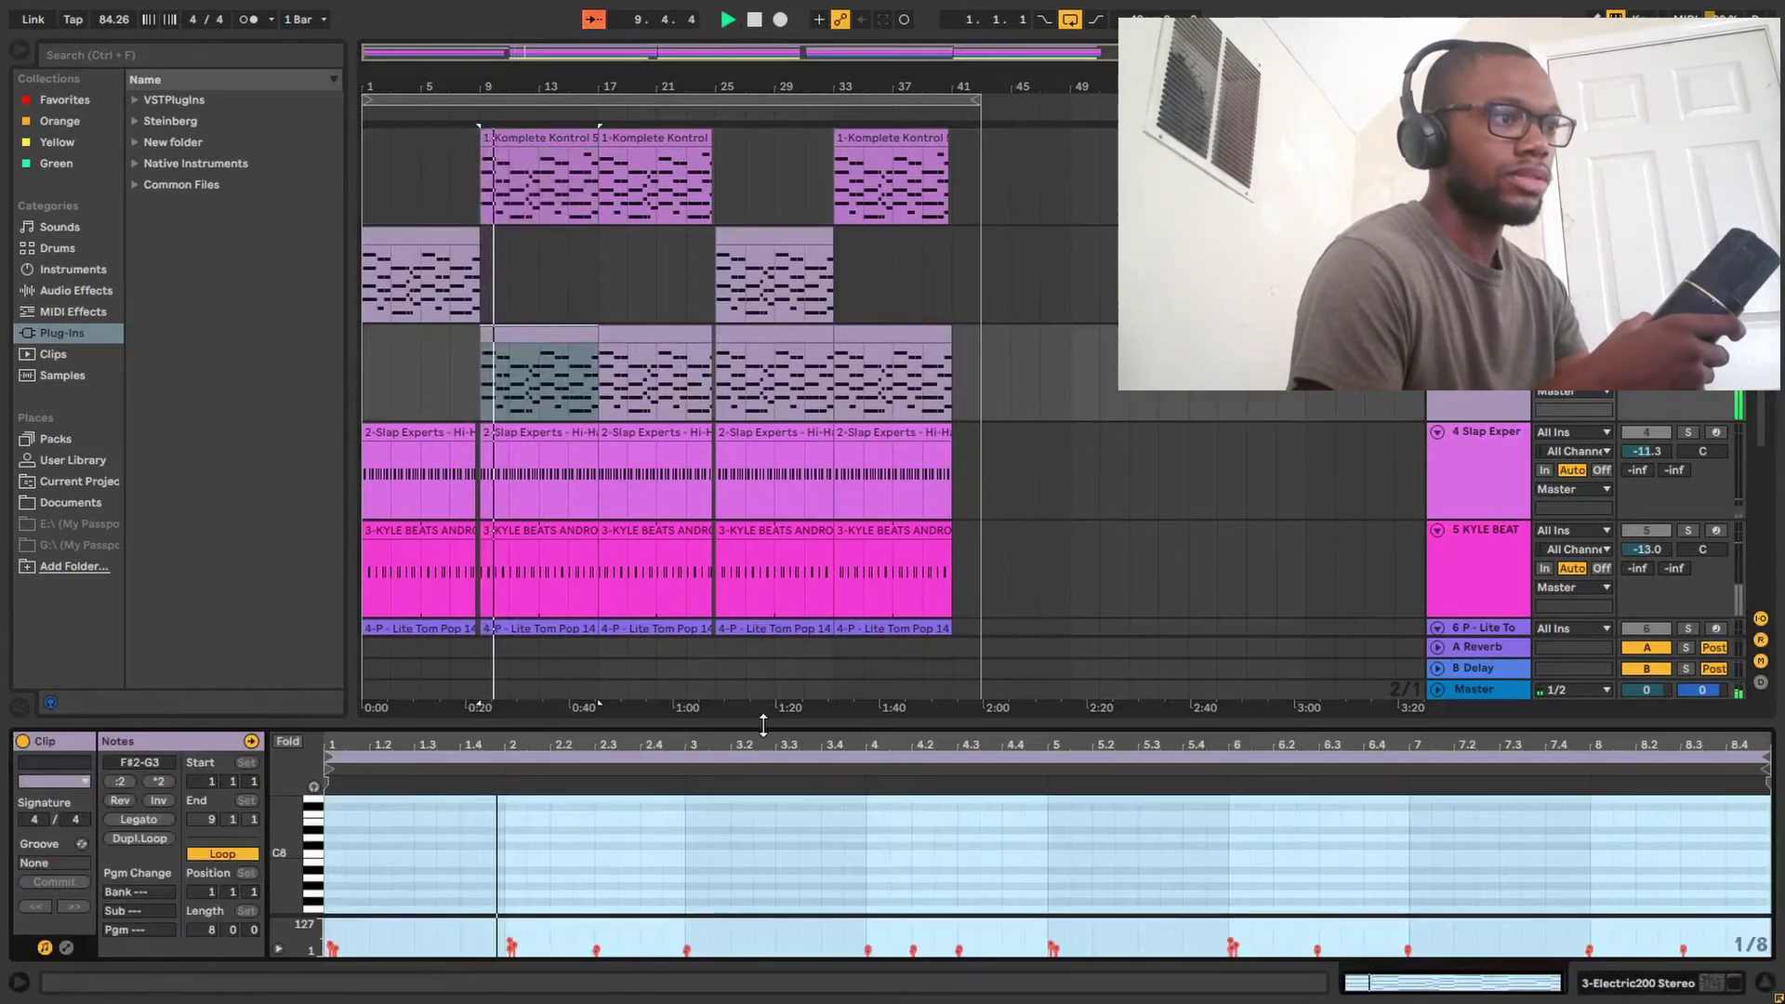
{"action": "left_click_drag", "start_coordinate": [764, 724], "coordinate": [618, 35]}
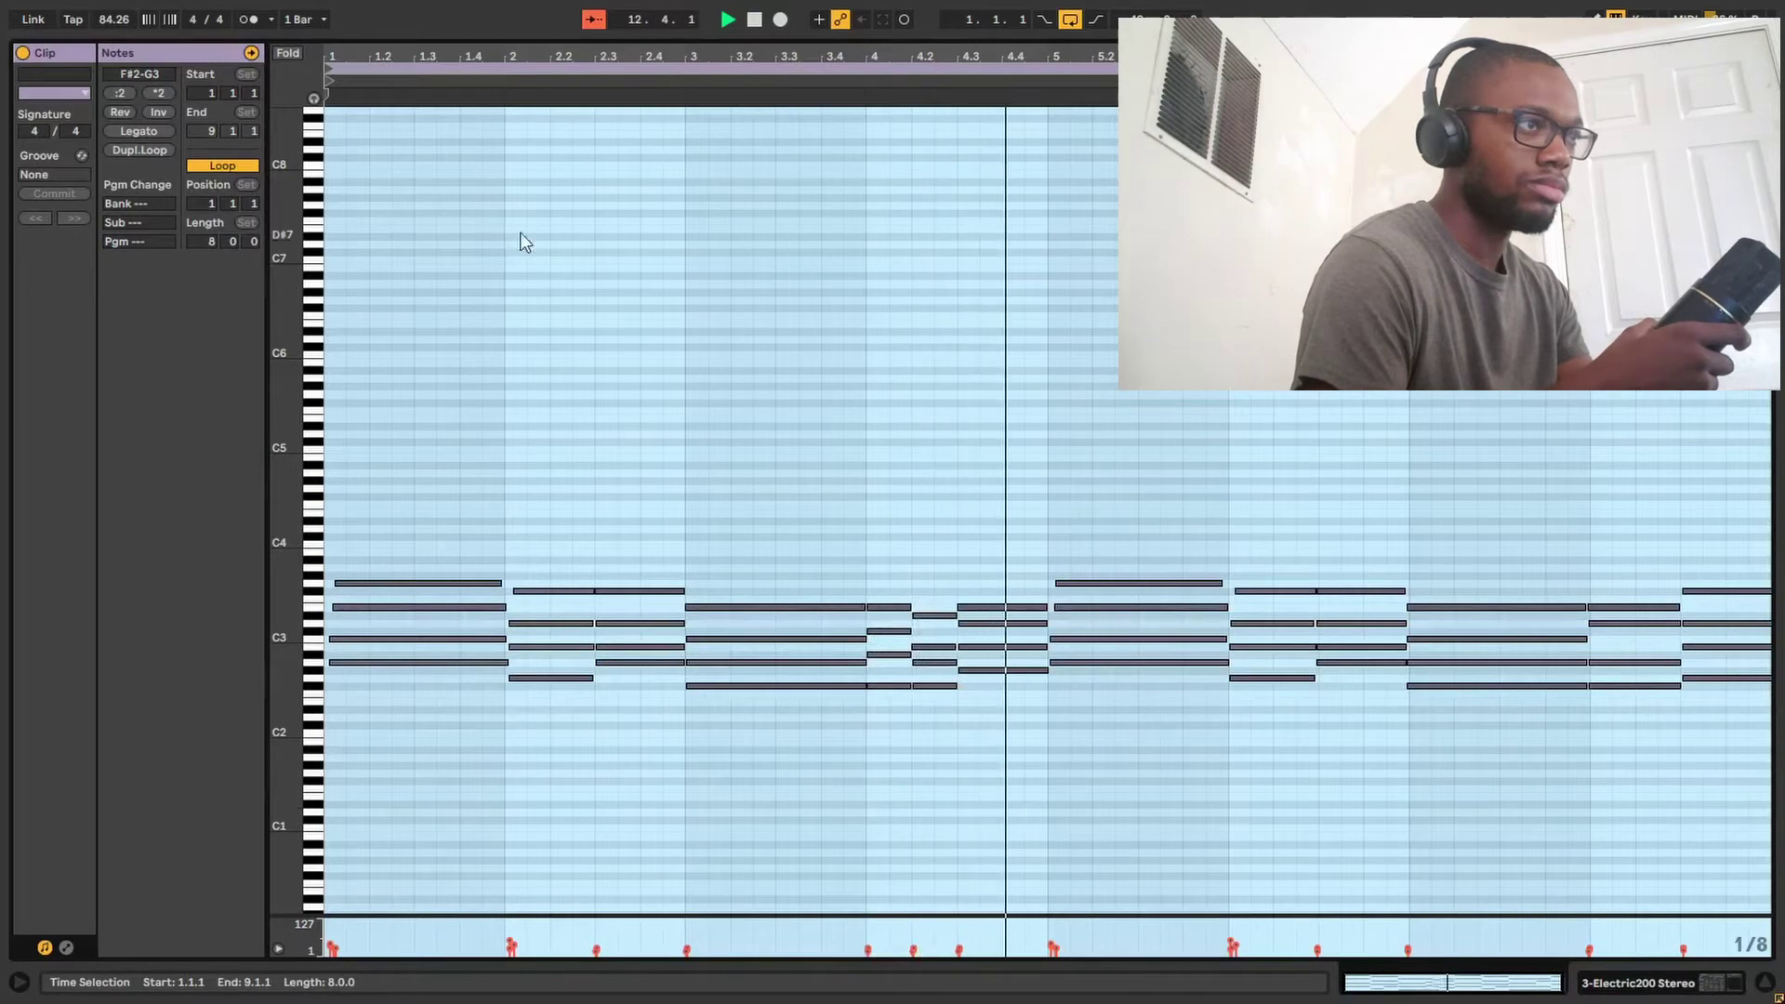
{"action": "left_click_drag", "start_coordinate": [507, 43], "coordinate": [496, 668]}
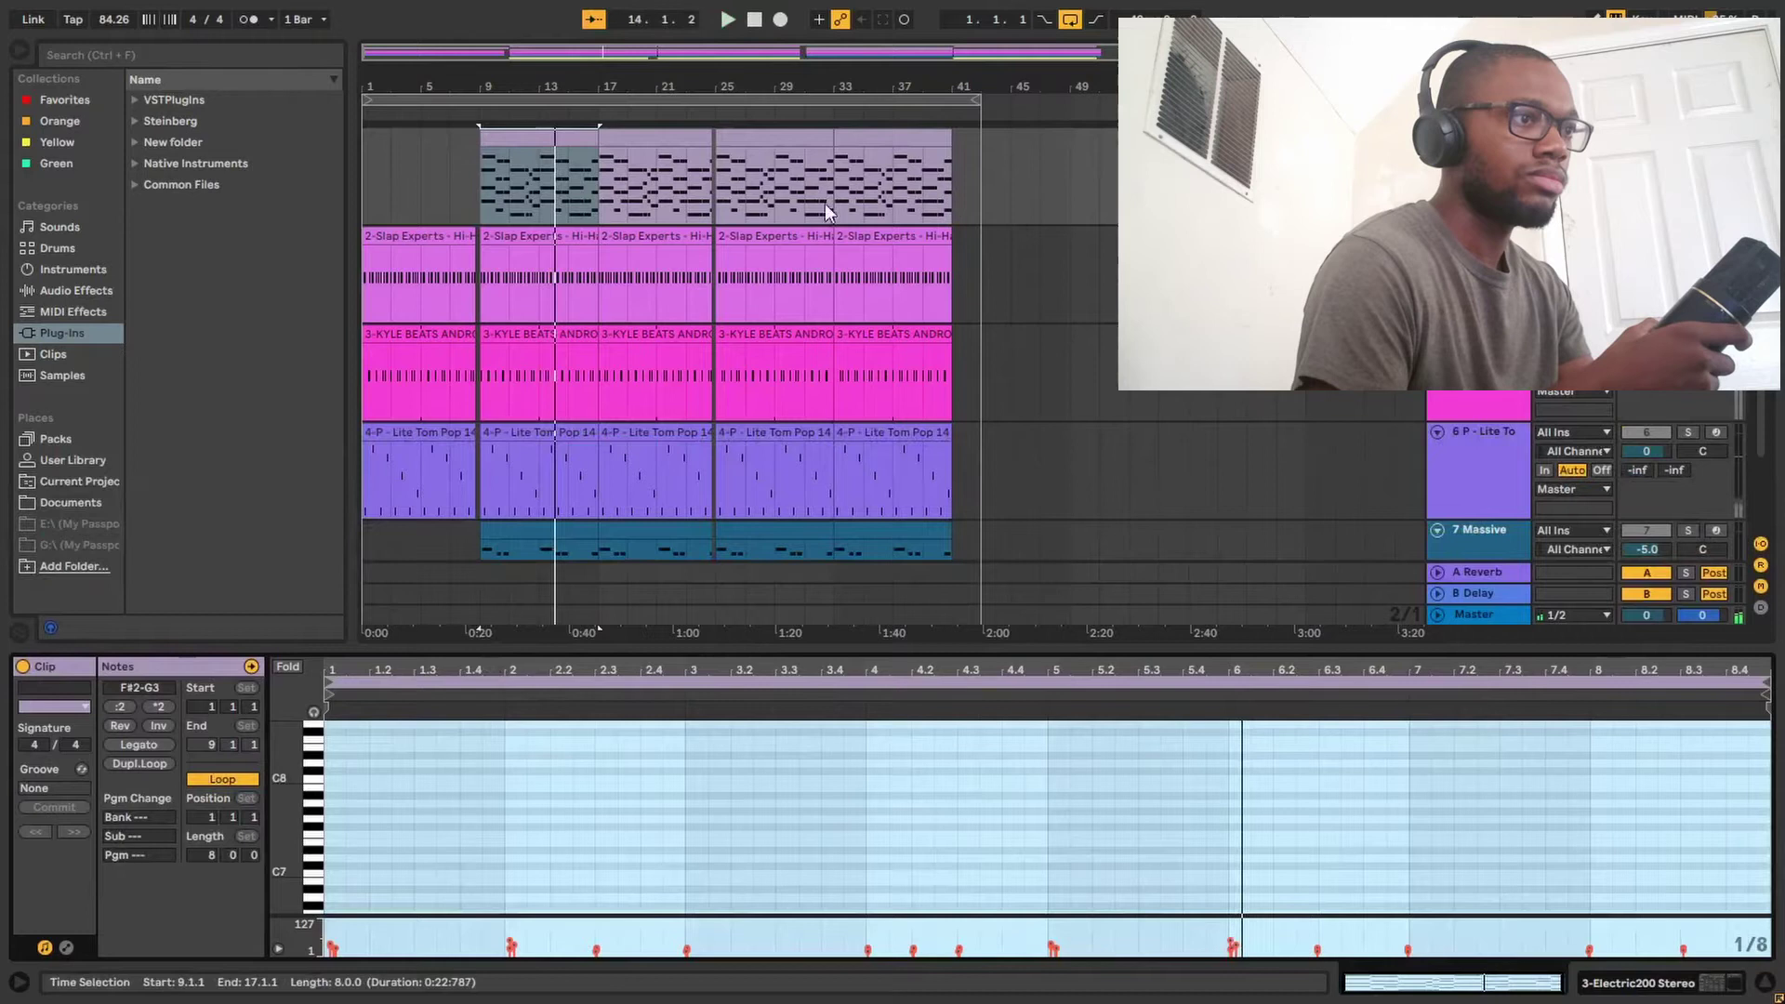
{"action": "scroll", "coordinate": [823, 209], "scroll_direction": "down", "scroll_amount": 3}
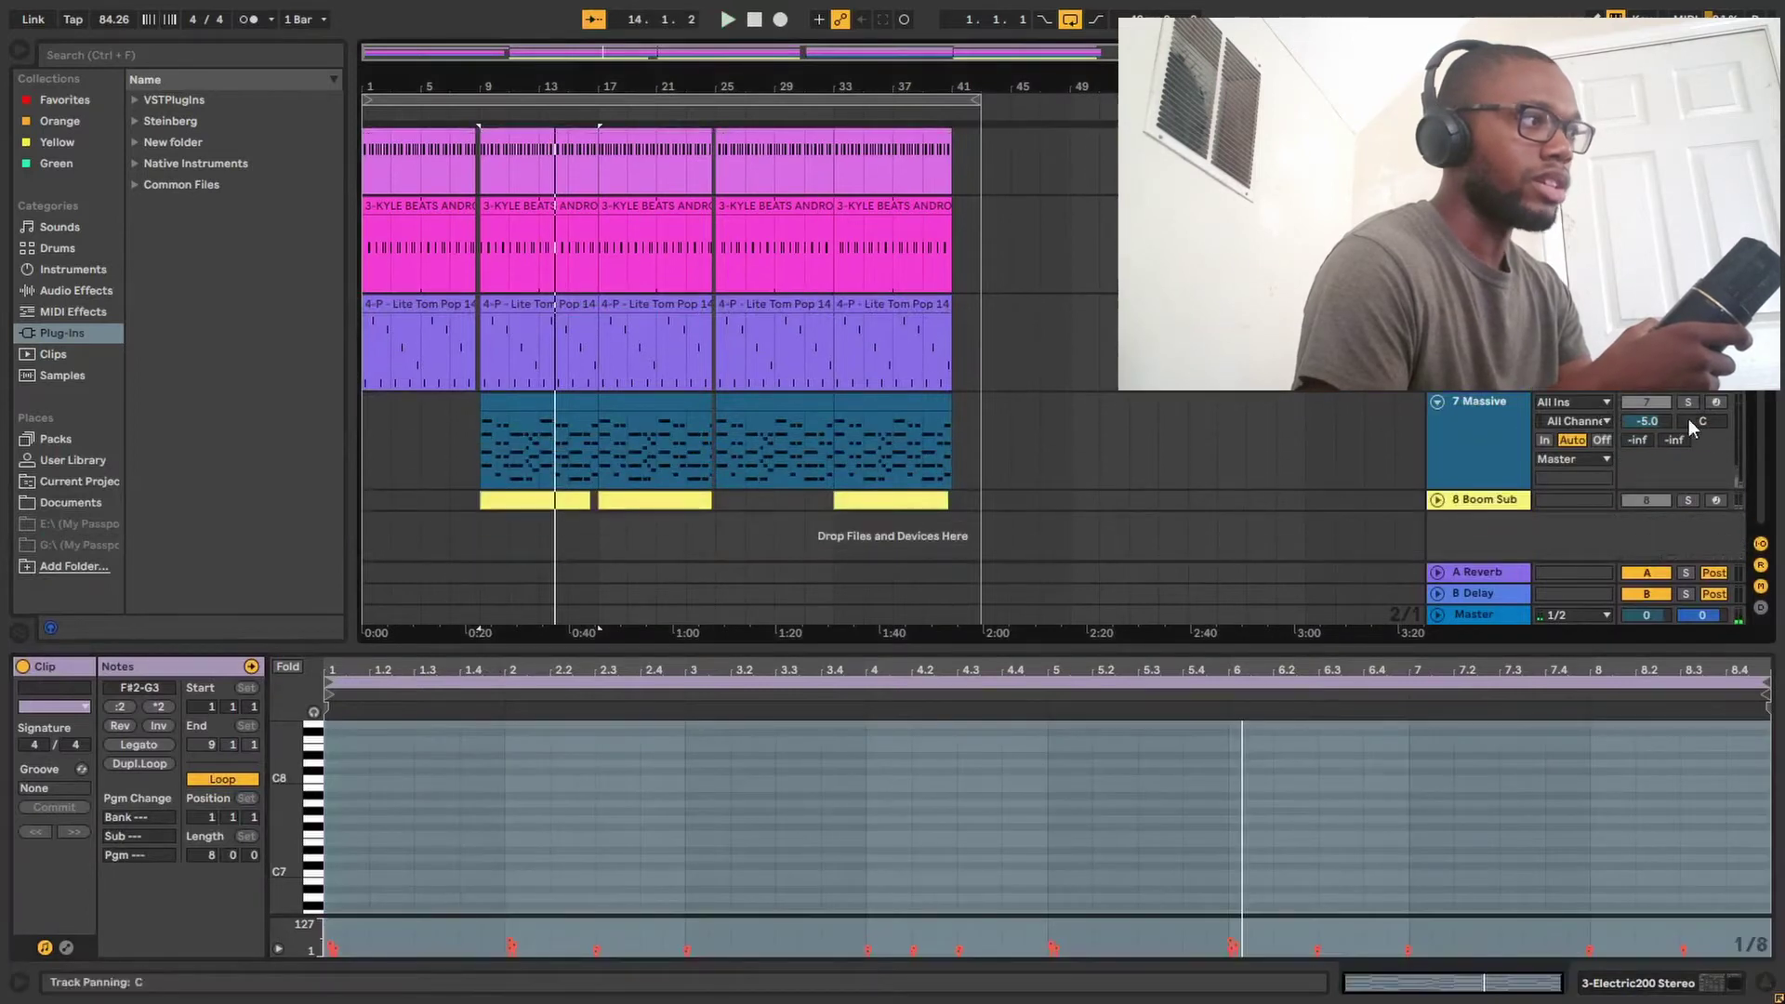
Solo track 7 Massive and play its first 8-bar clip from bar 9 with the notes shown.
{"action": "left_click", "coordinate": [1689, 404]}
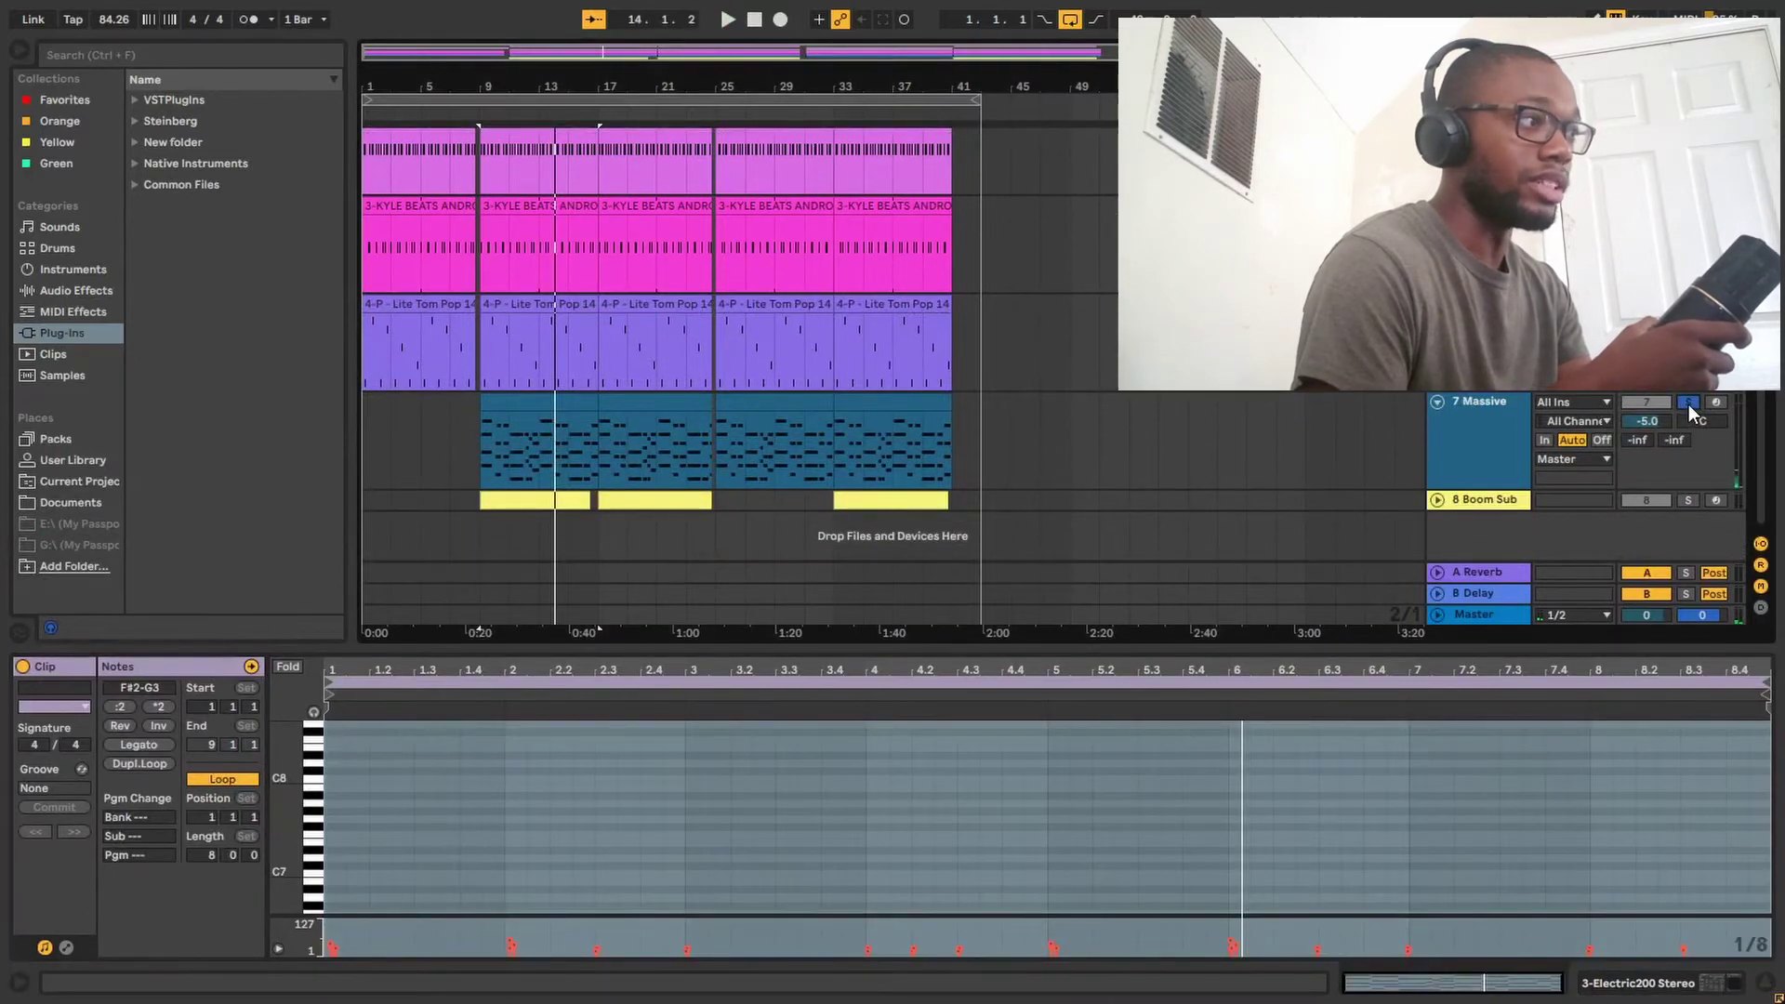
{"action": "left_click", "coordinate": [551, 406]}
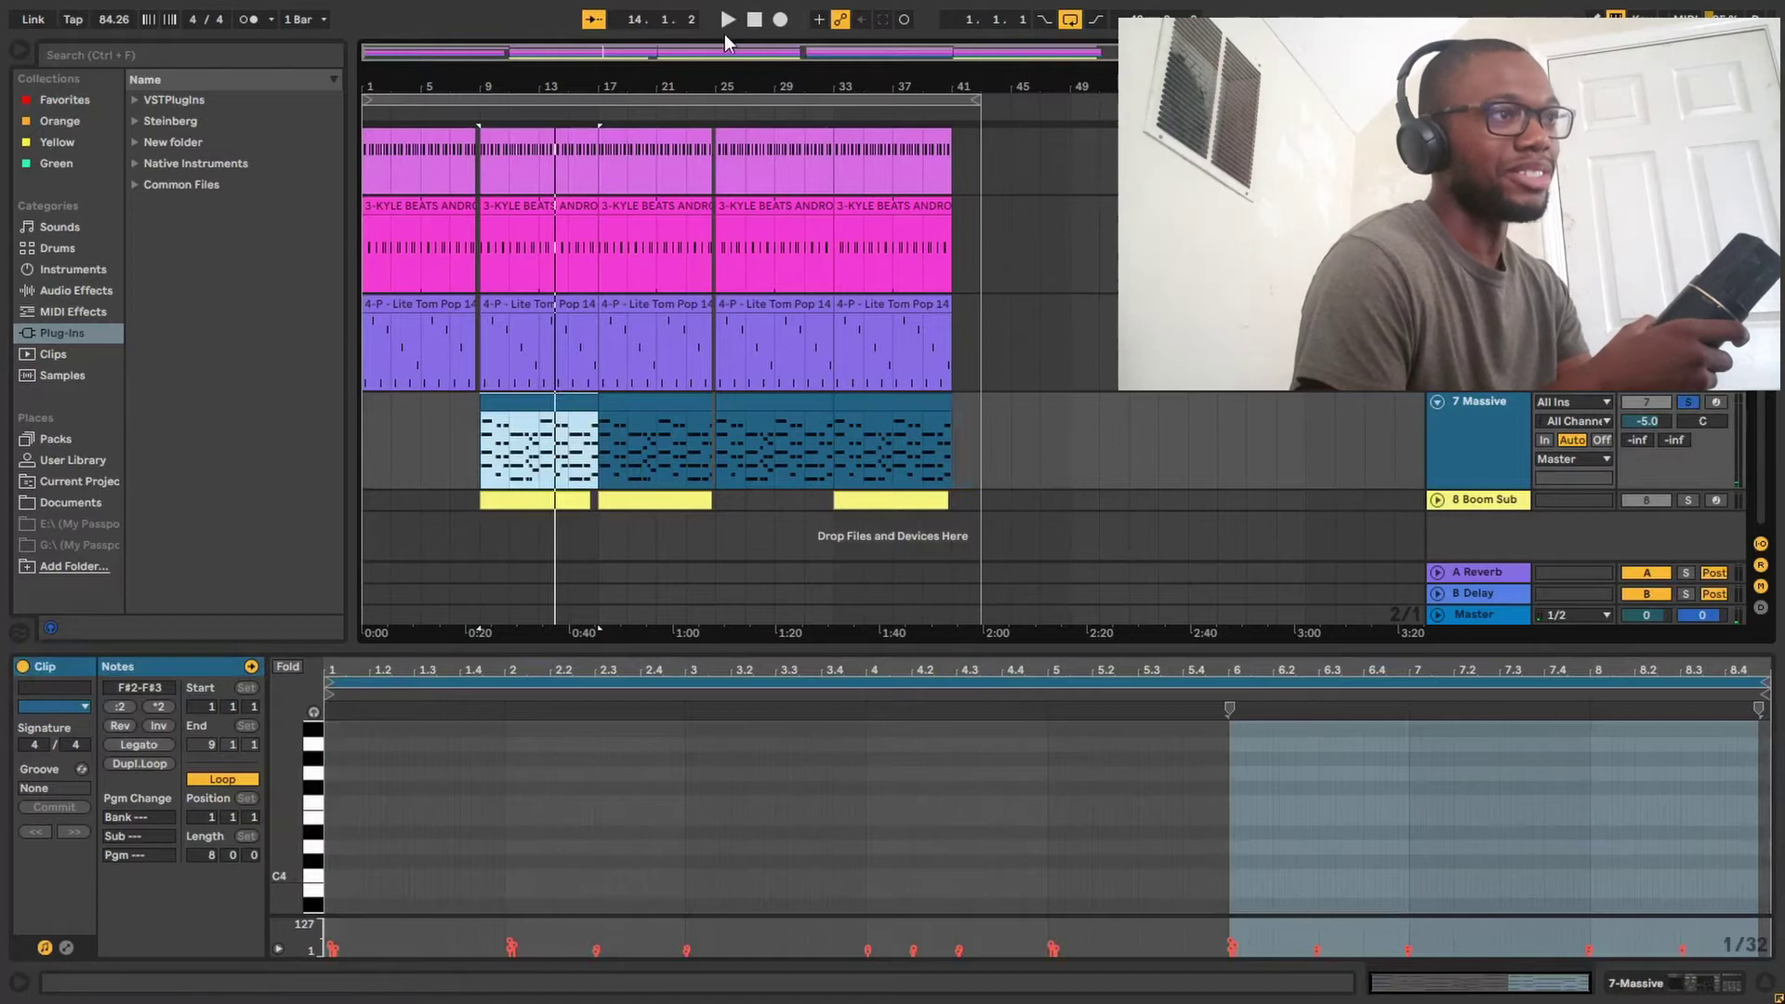
{"action": "left_click", "coordinate": [726, 21]}
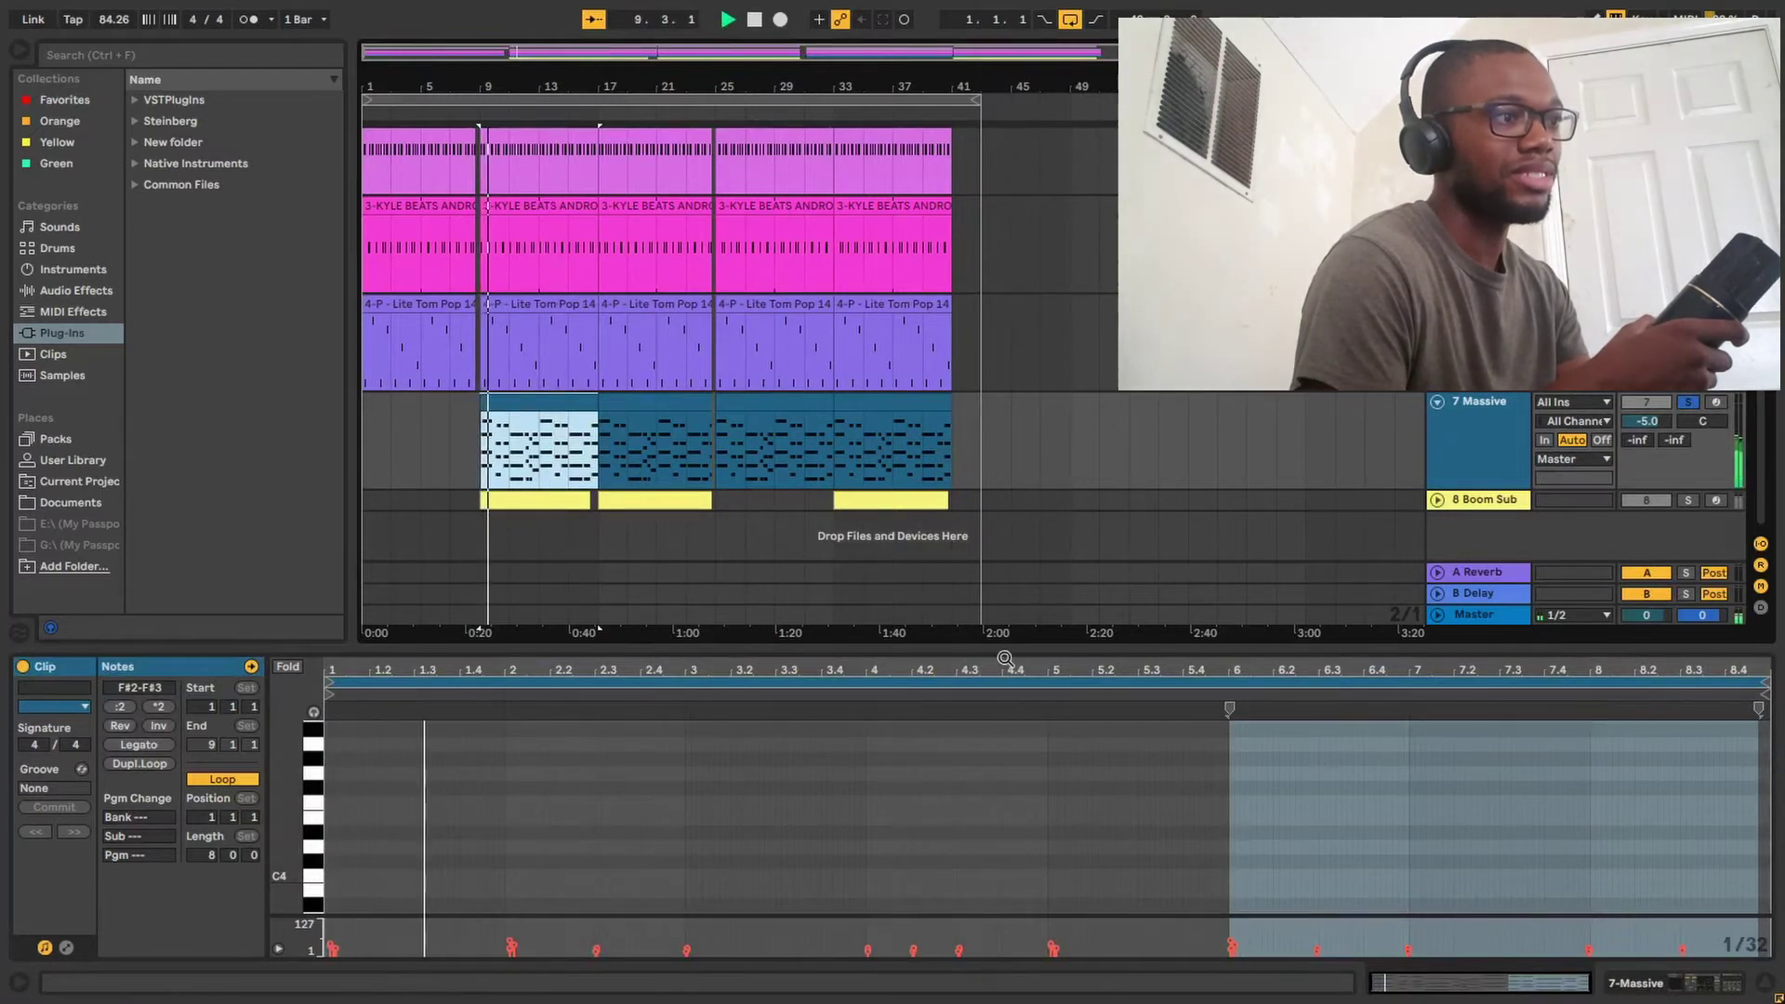
{"action": "mouse_move", "coordinate": [1005, 642]}
{"action": "left_mouse_down"}
{"action": "mouse_move", "coordinate": [1006, 311]}
{"action": "mouse_move", "coordinate": [1000, 663]}
{"action": "left_mouse_up"}
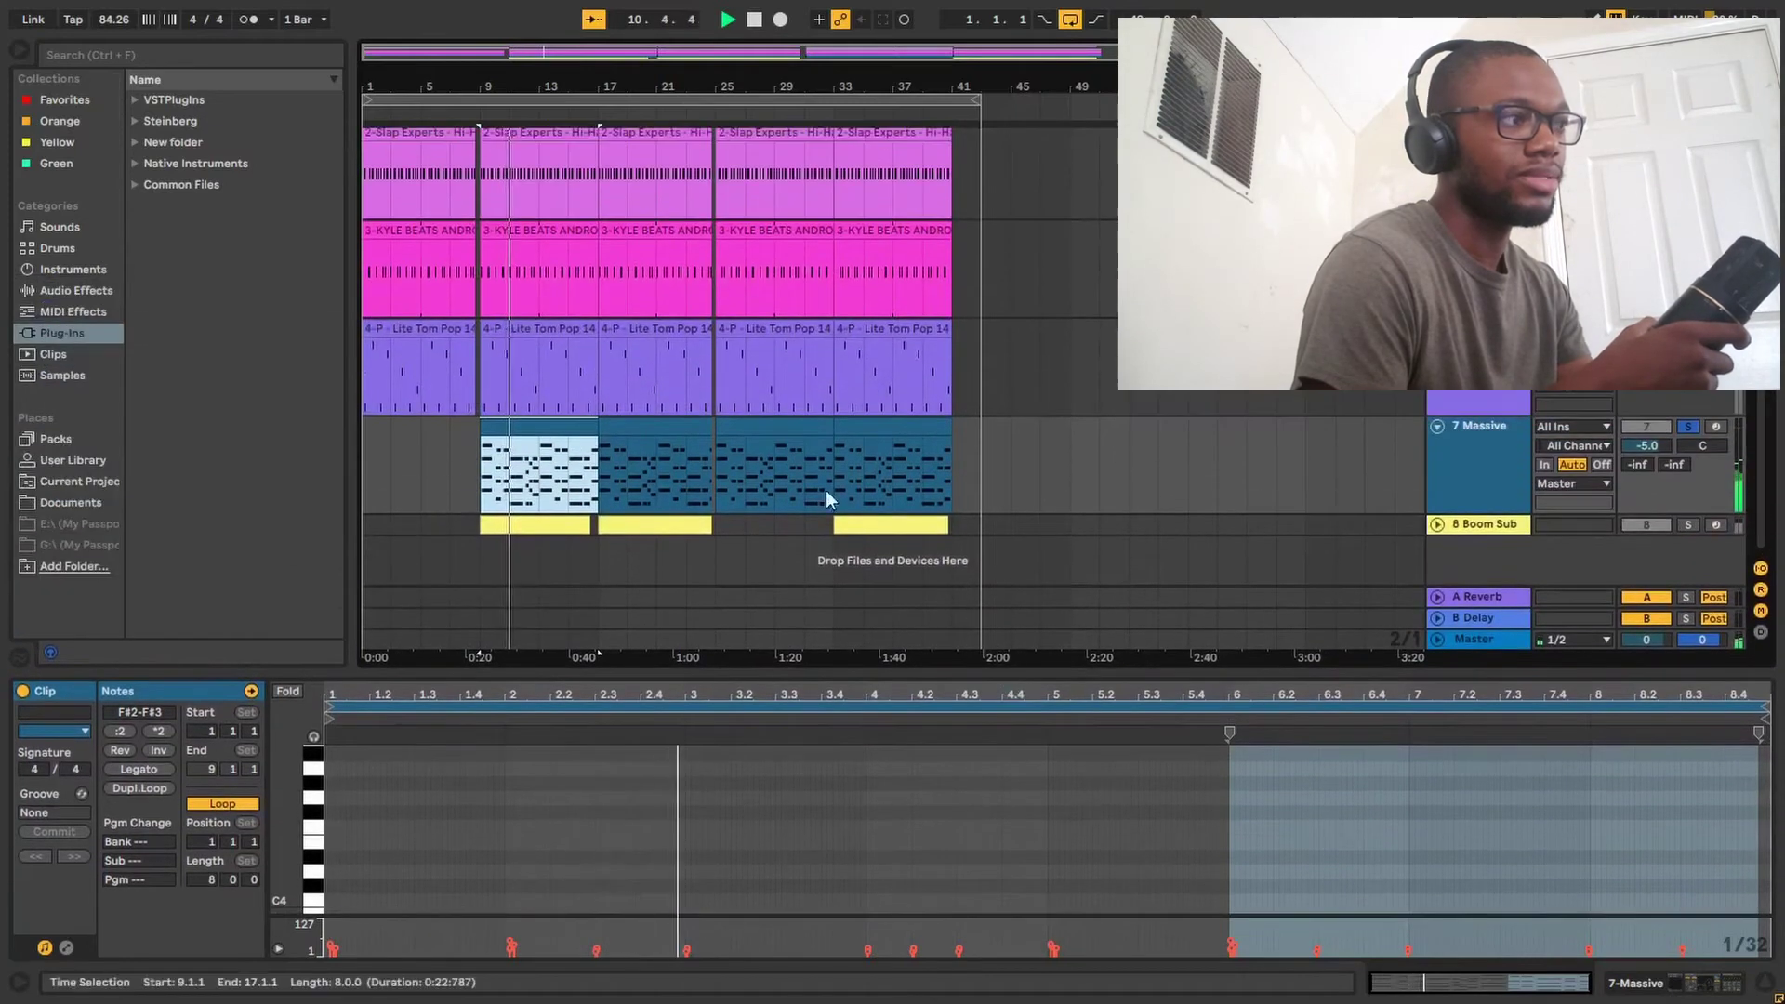
{"action": "scroll", "coordinate": [1511, 535], "scroll_direction": "up", "scroll_amount": 1}
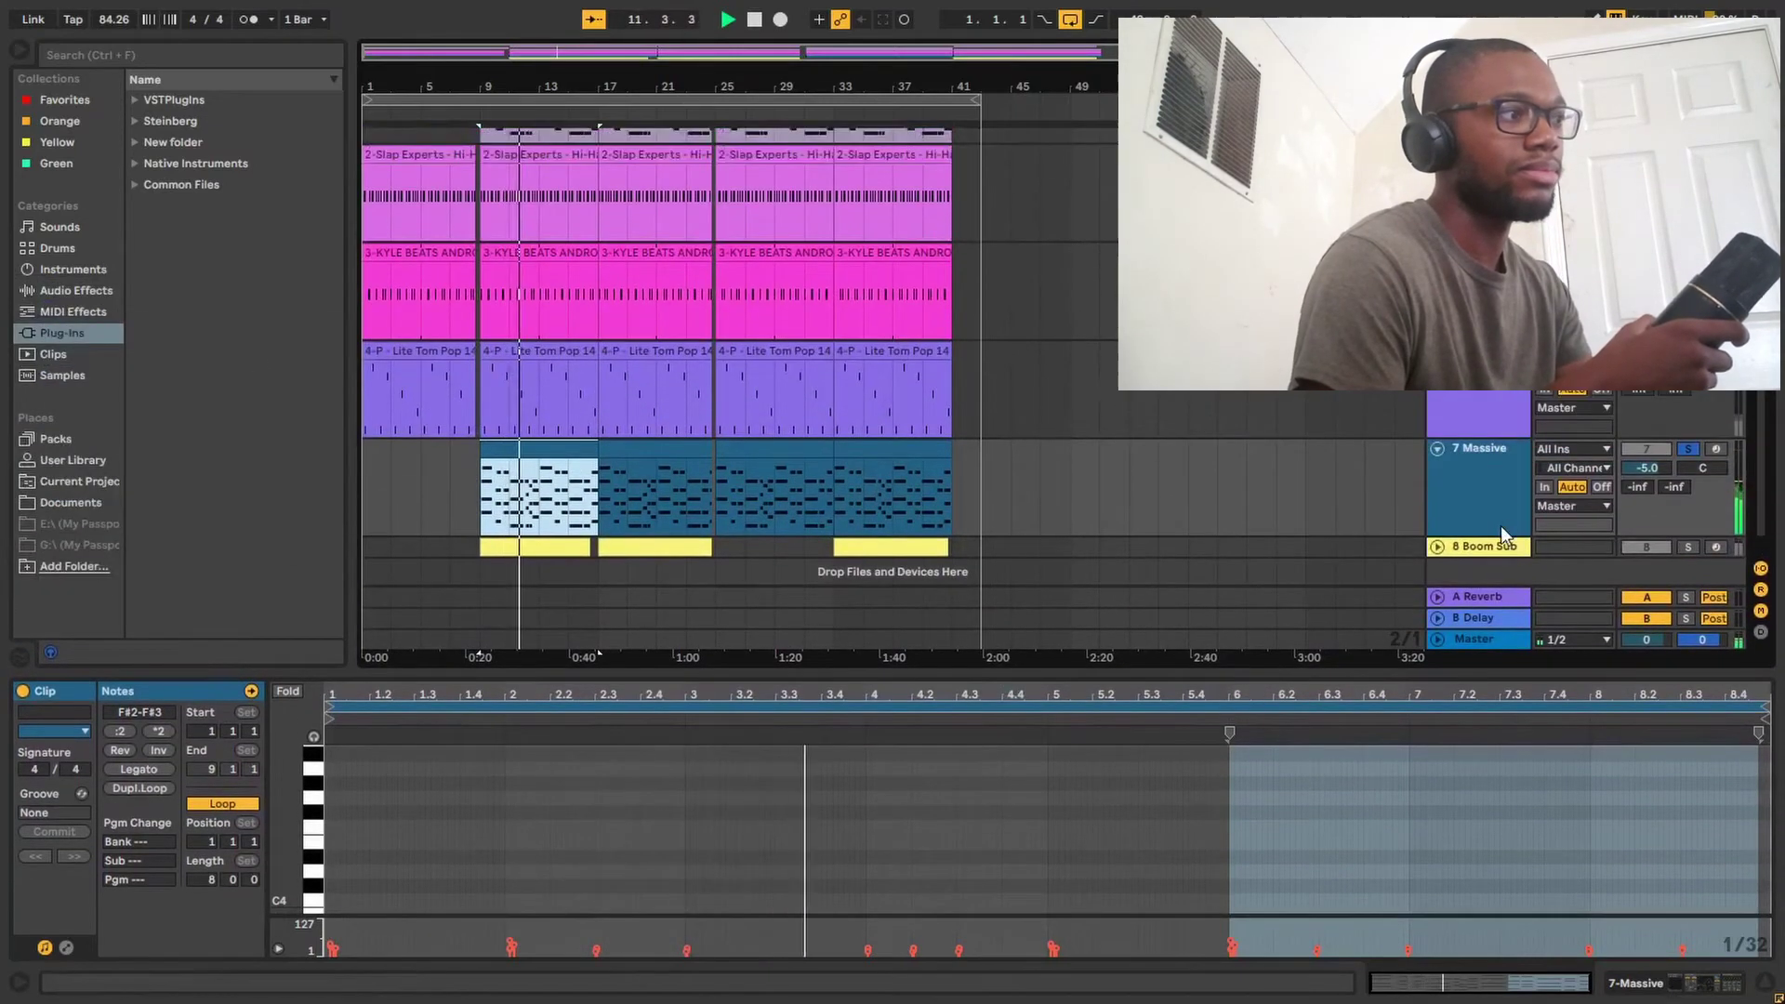
Stop, solo track 8 Boom Sub, and show its Boom Sub Bass, Soft Shaper, Warm Tube, Bass Vintage EQ chain.
{"action": "left_click", "coordinate": [755, 20]}
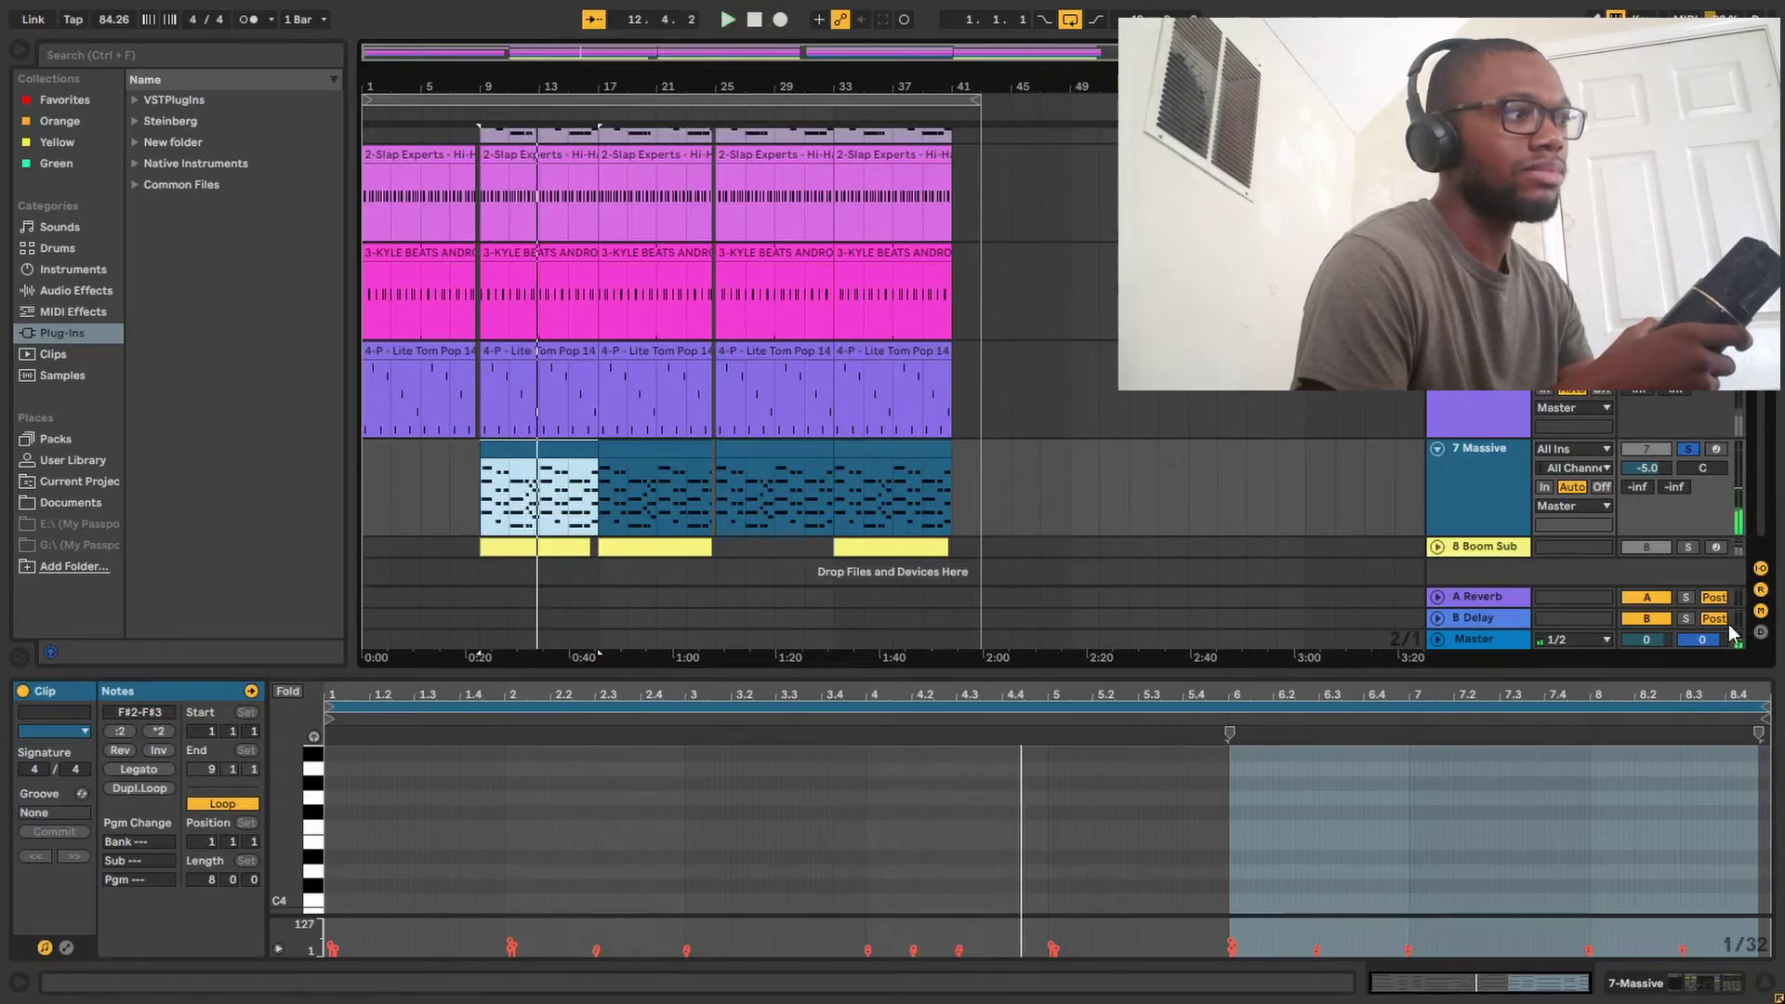
{"action": "left_click", "coordinate": [1487, 544]}
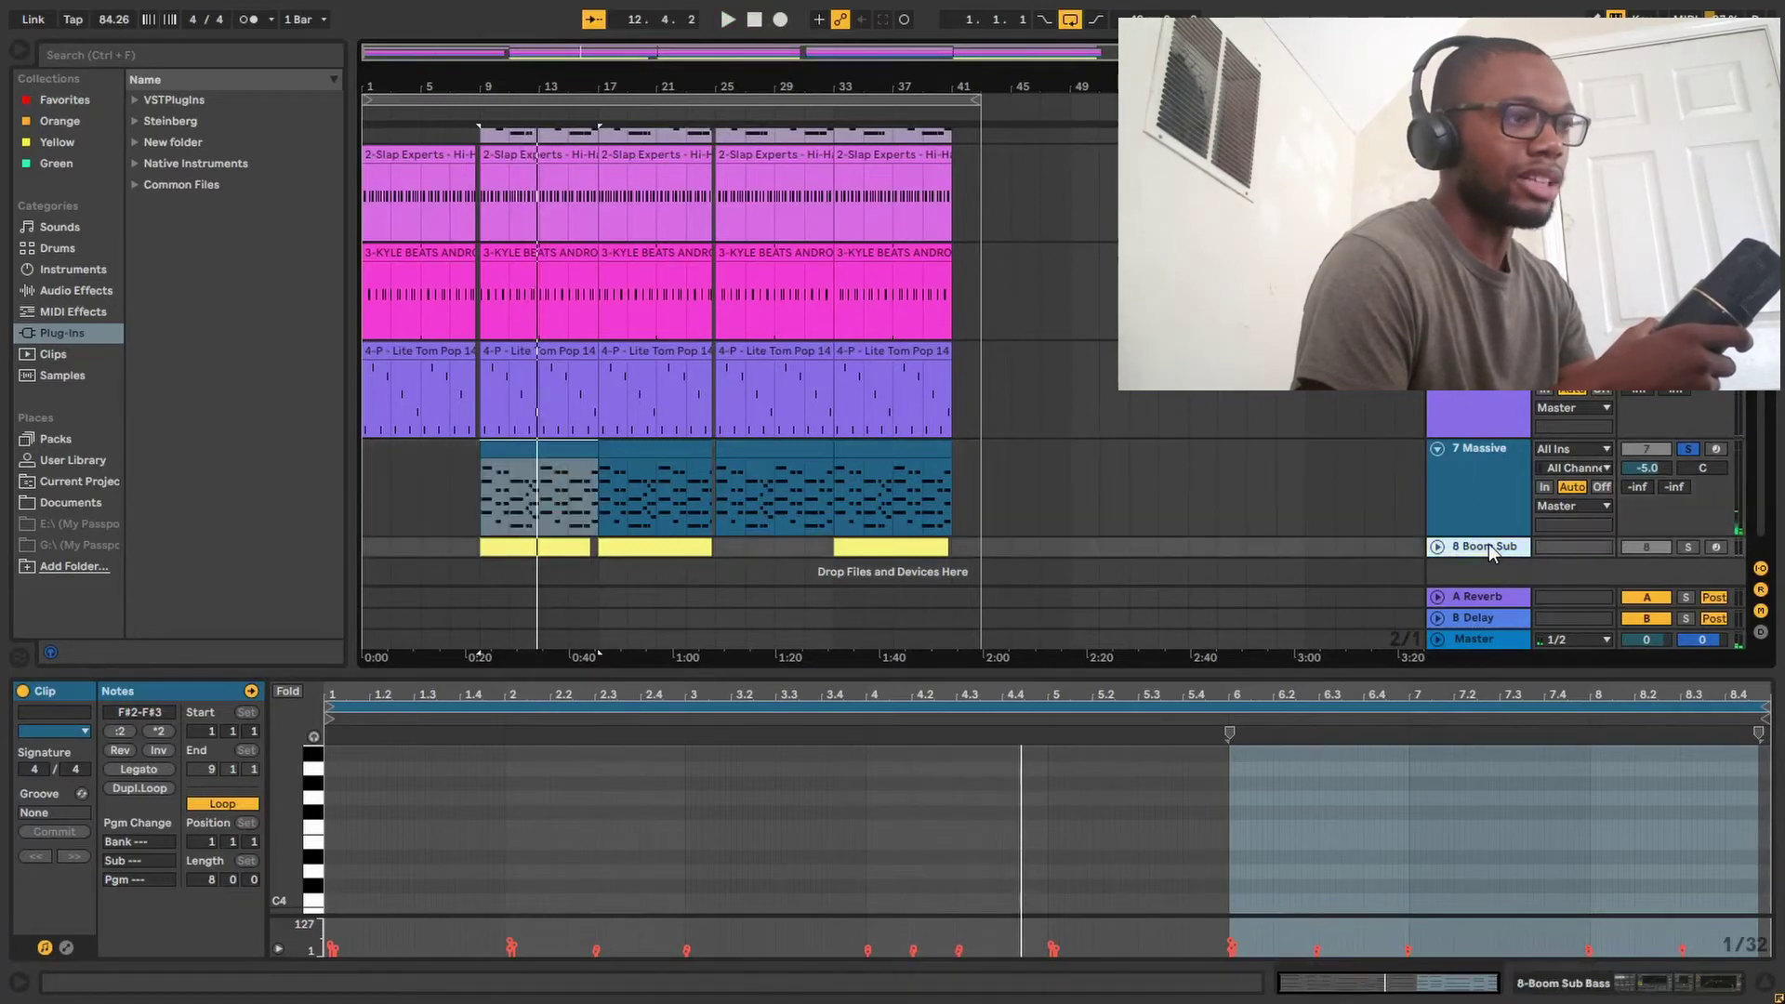
{"action": "scroll", "coordinate": [1479, 492], "scroll_direction": "down", "scroll_amount": 1}
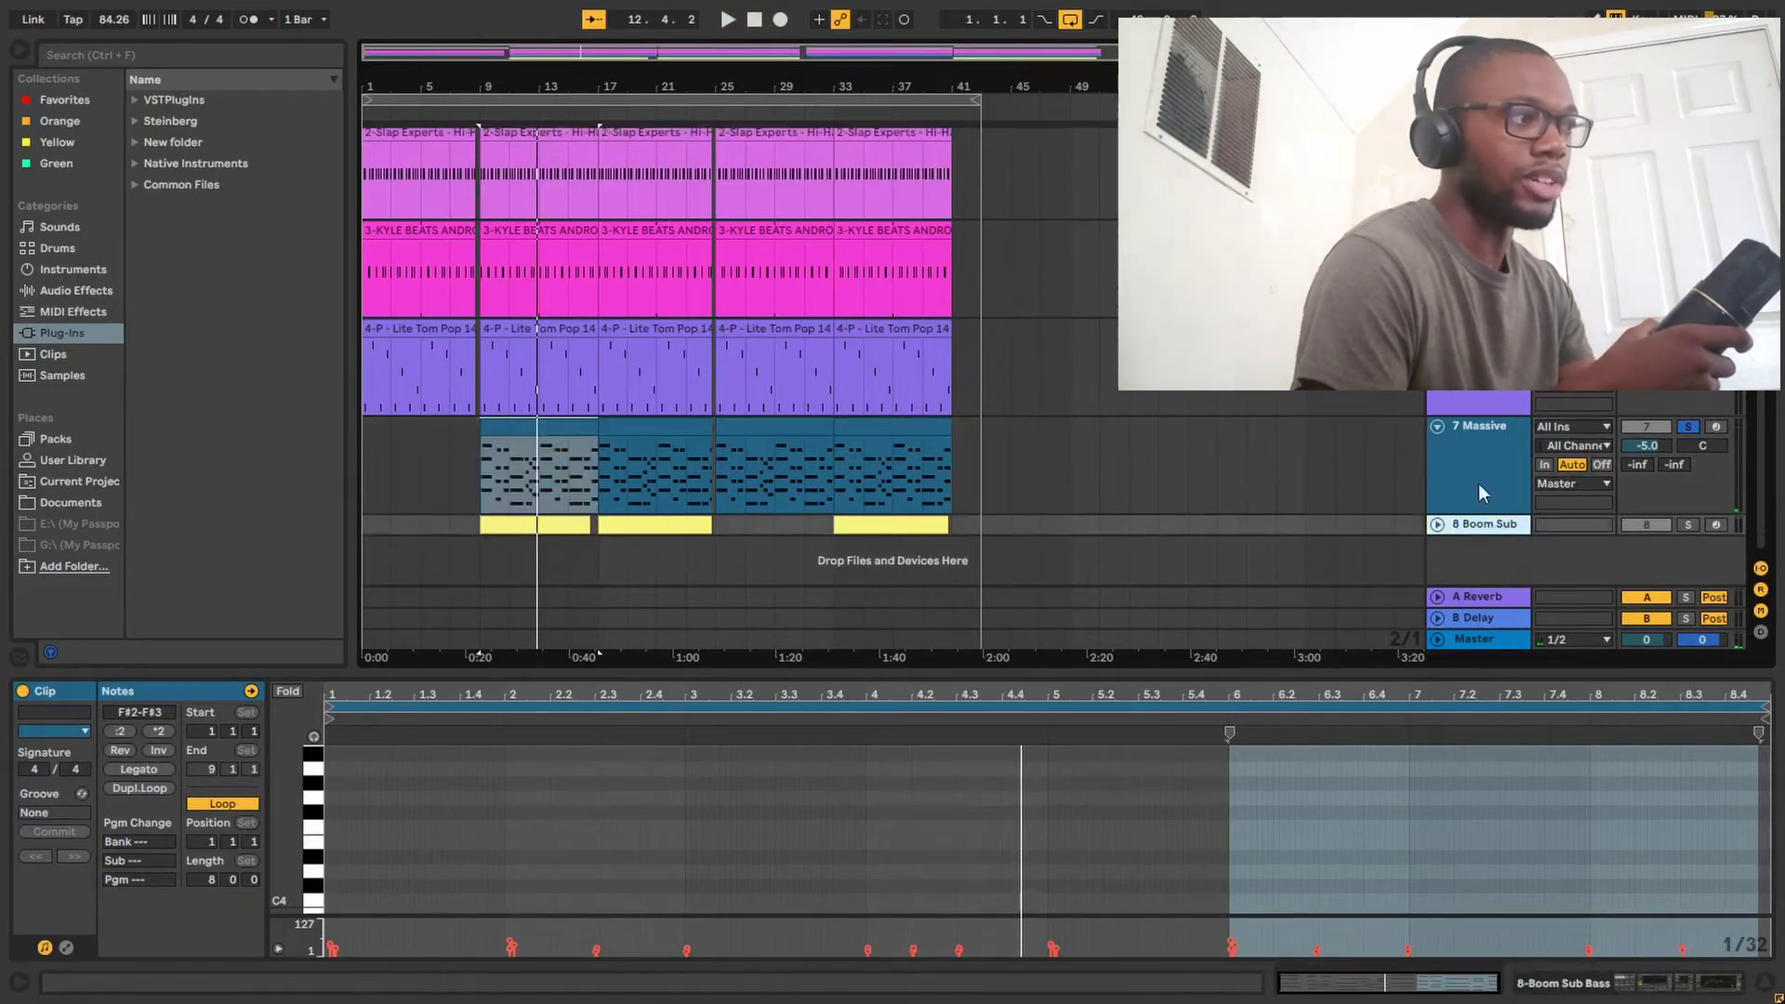
{"action": "left_click", "coordinate": [1687, 524]}
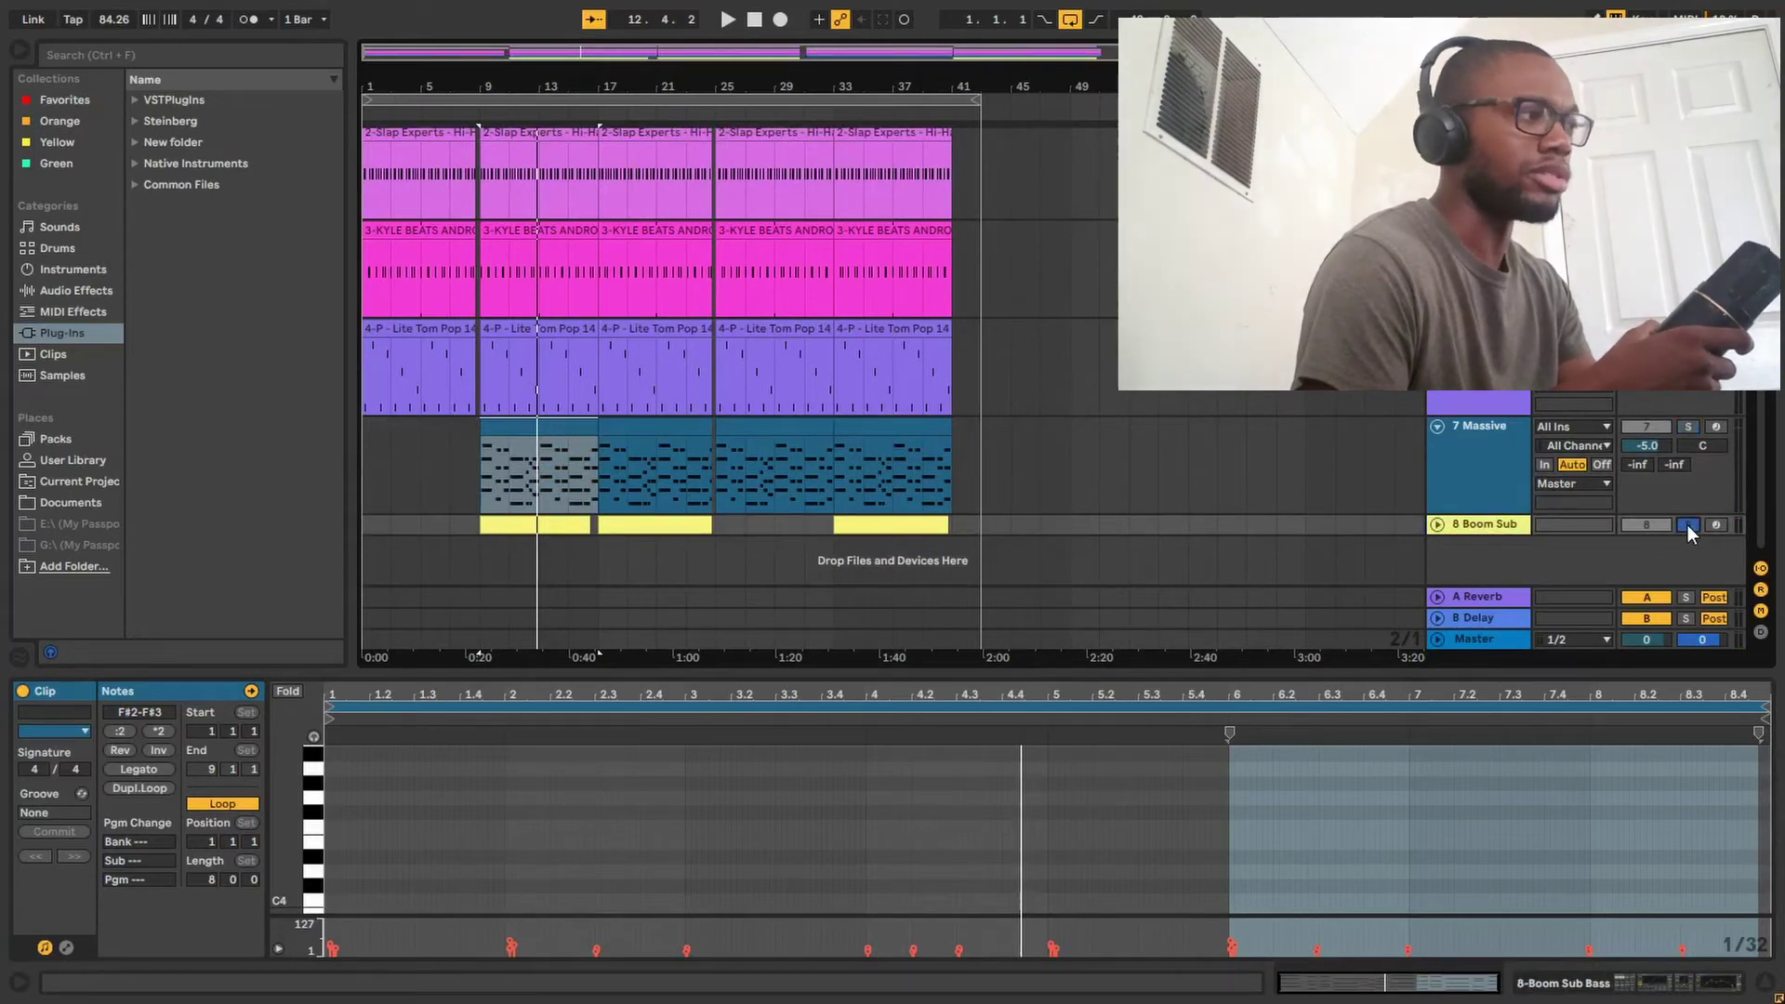
{"action": "left_click", "coordinate": [1478, 526]}
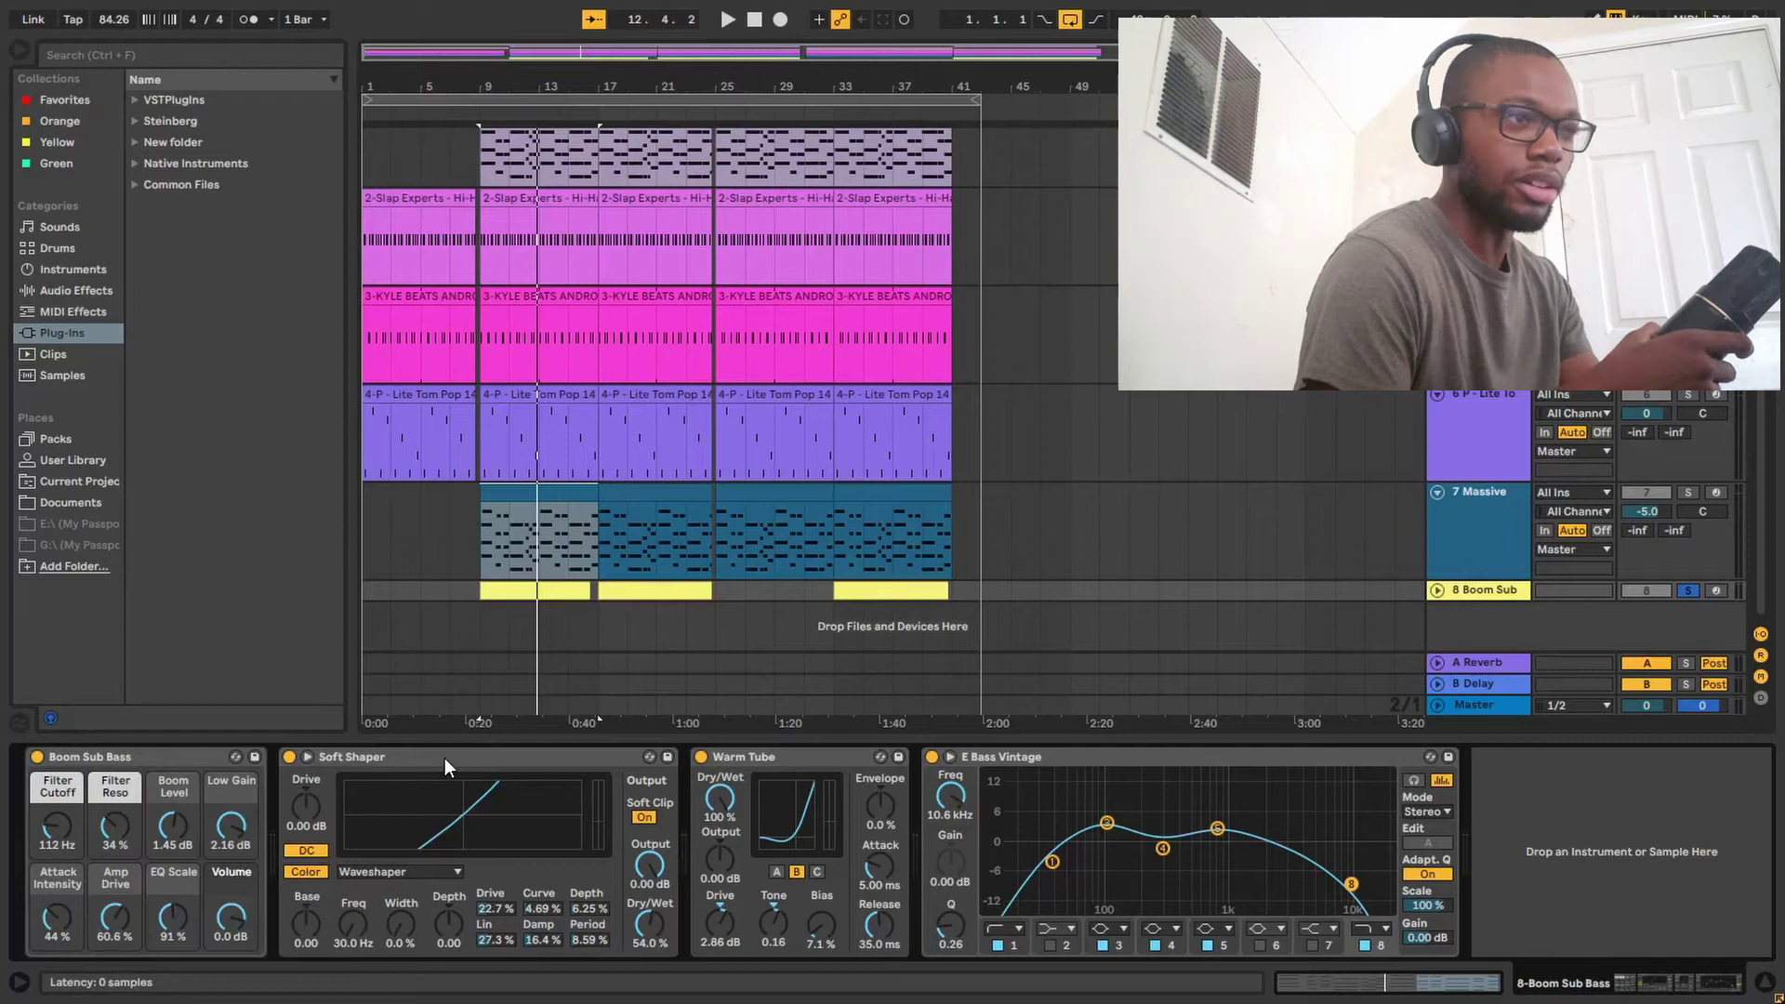
Play the first Boom Sub clip's F#1–A2 bass line enlarged, then restore the arrangement scrolled to the top tracks.
{"action": "double_click", "coordinate": [555, 595]}
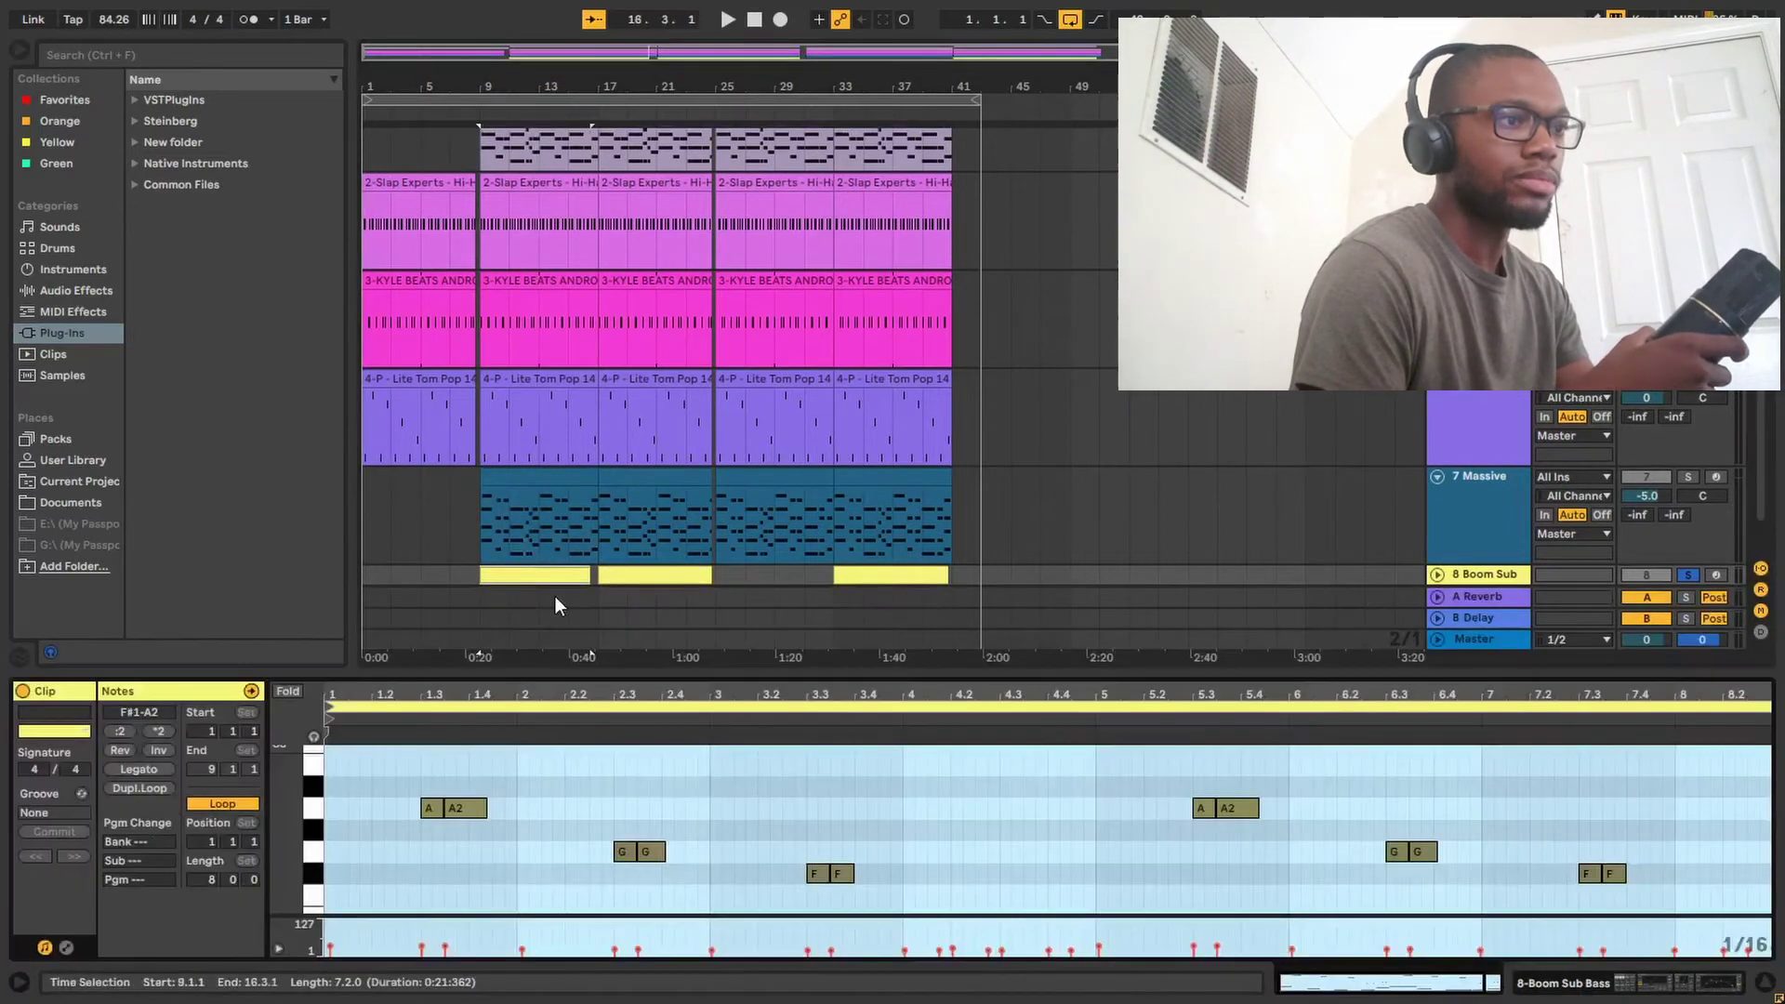
{"action": "left_click", "coordinate": [728, 20]}
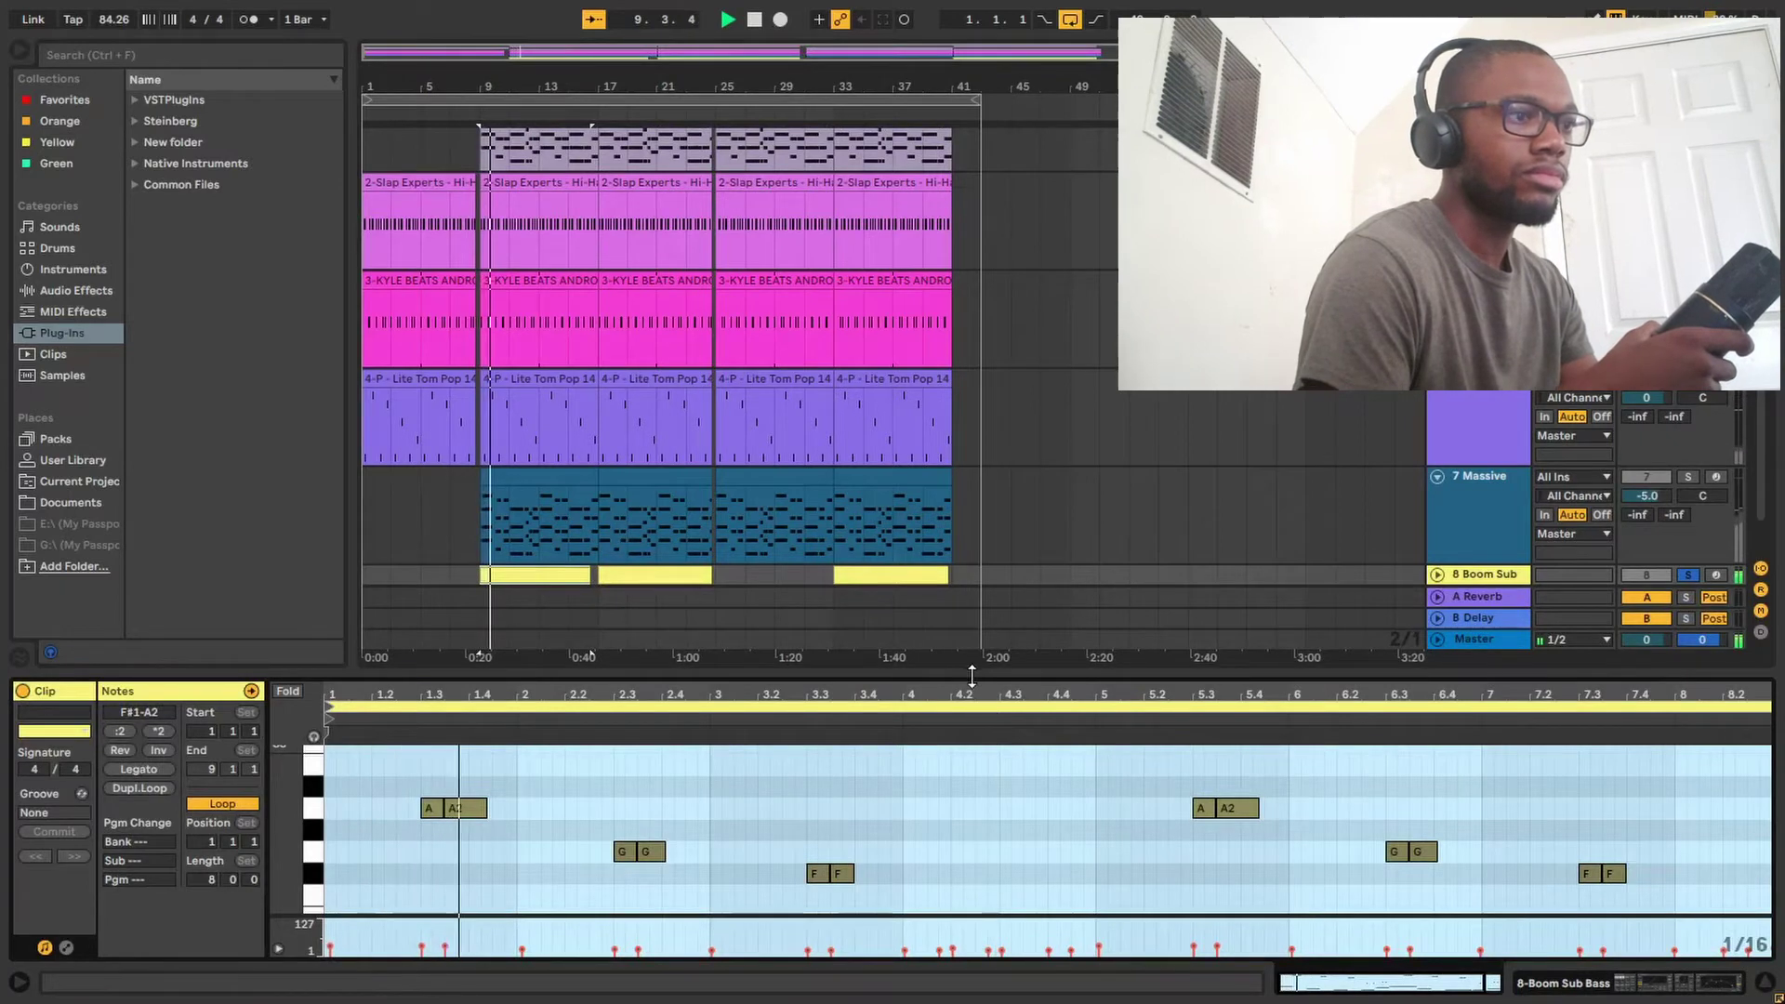
{"action": "left_click_drag", "start_coordinate": [974, 681], "coordinate": [1032, 324]}
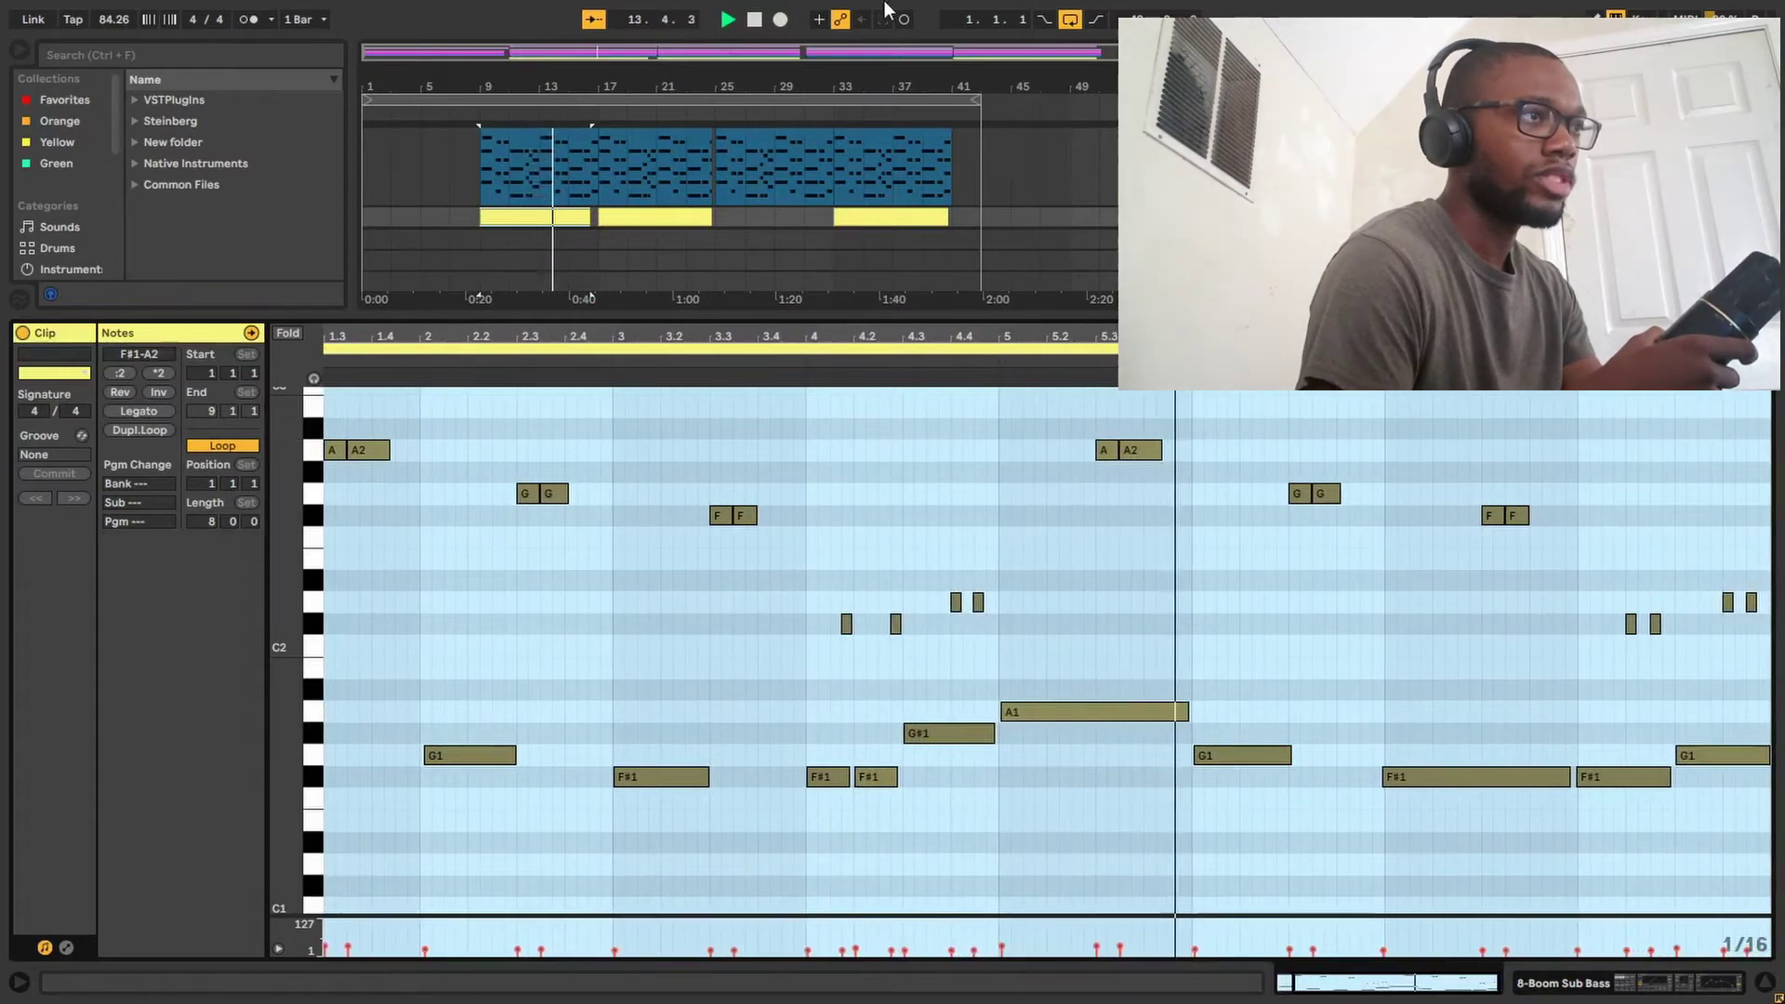
{"action": "left_click", "coordinate": [756, 23]}
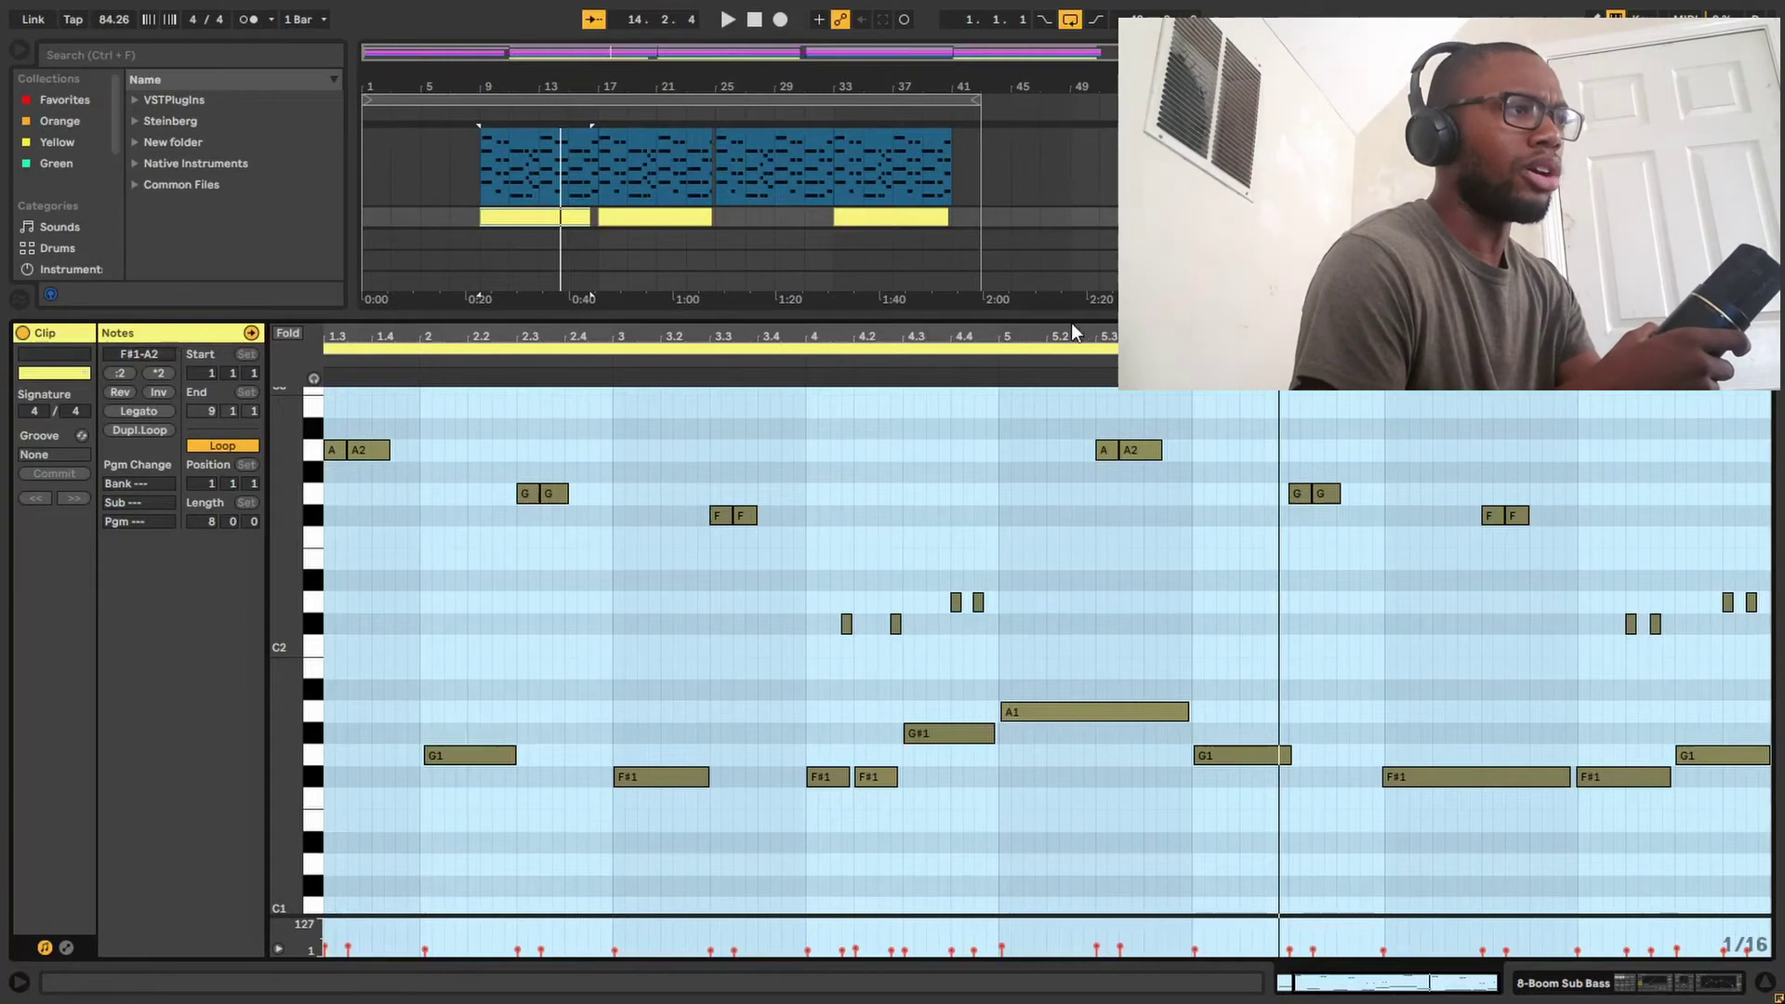
{"action": "left_click_drag", "start_coordinate": [1072, 314], "coordinate": [1021, 833]}
{"action": "scroll", "coordinate": [1159, 528], "scroll_direction": "up", "scroll_amount": 4}
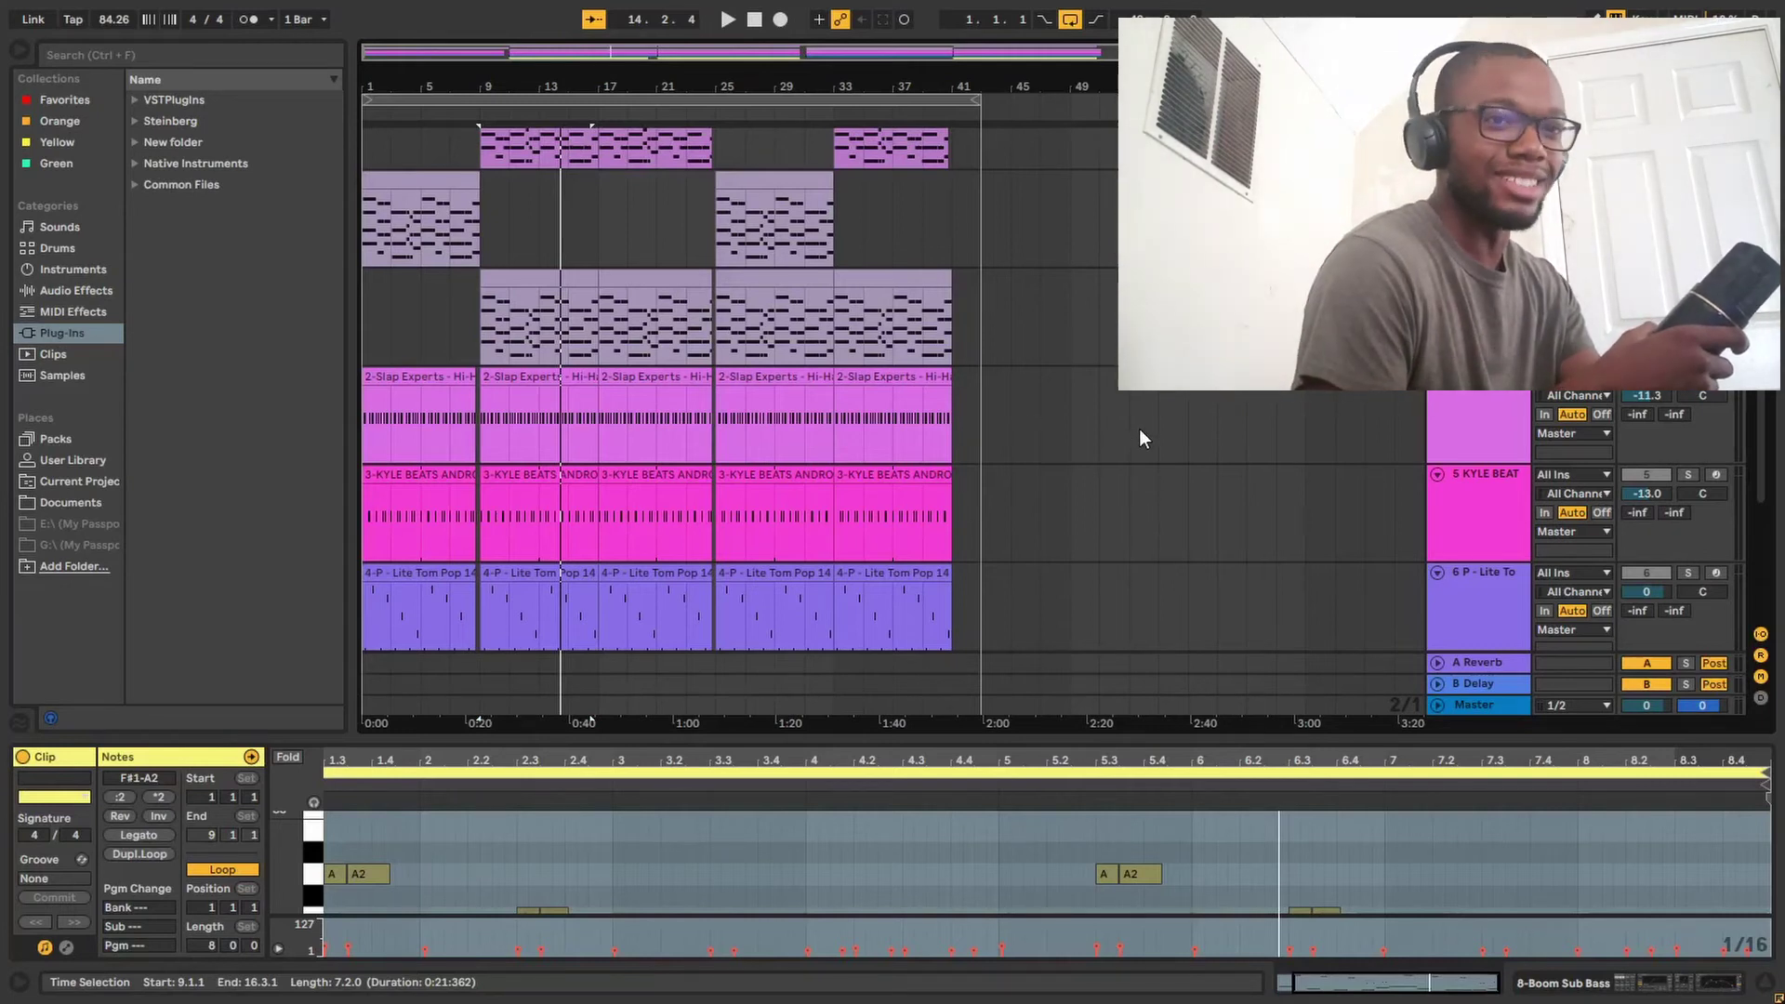
Expand the Komplete Kontrol track and unsolo the Boom Sub bass track.
{"action": "key", "text": "alt+plus"}
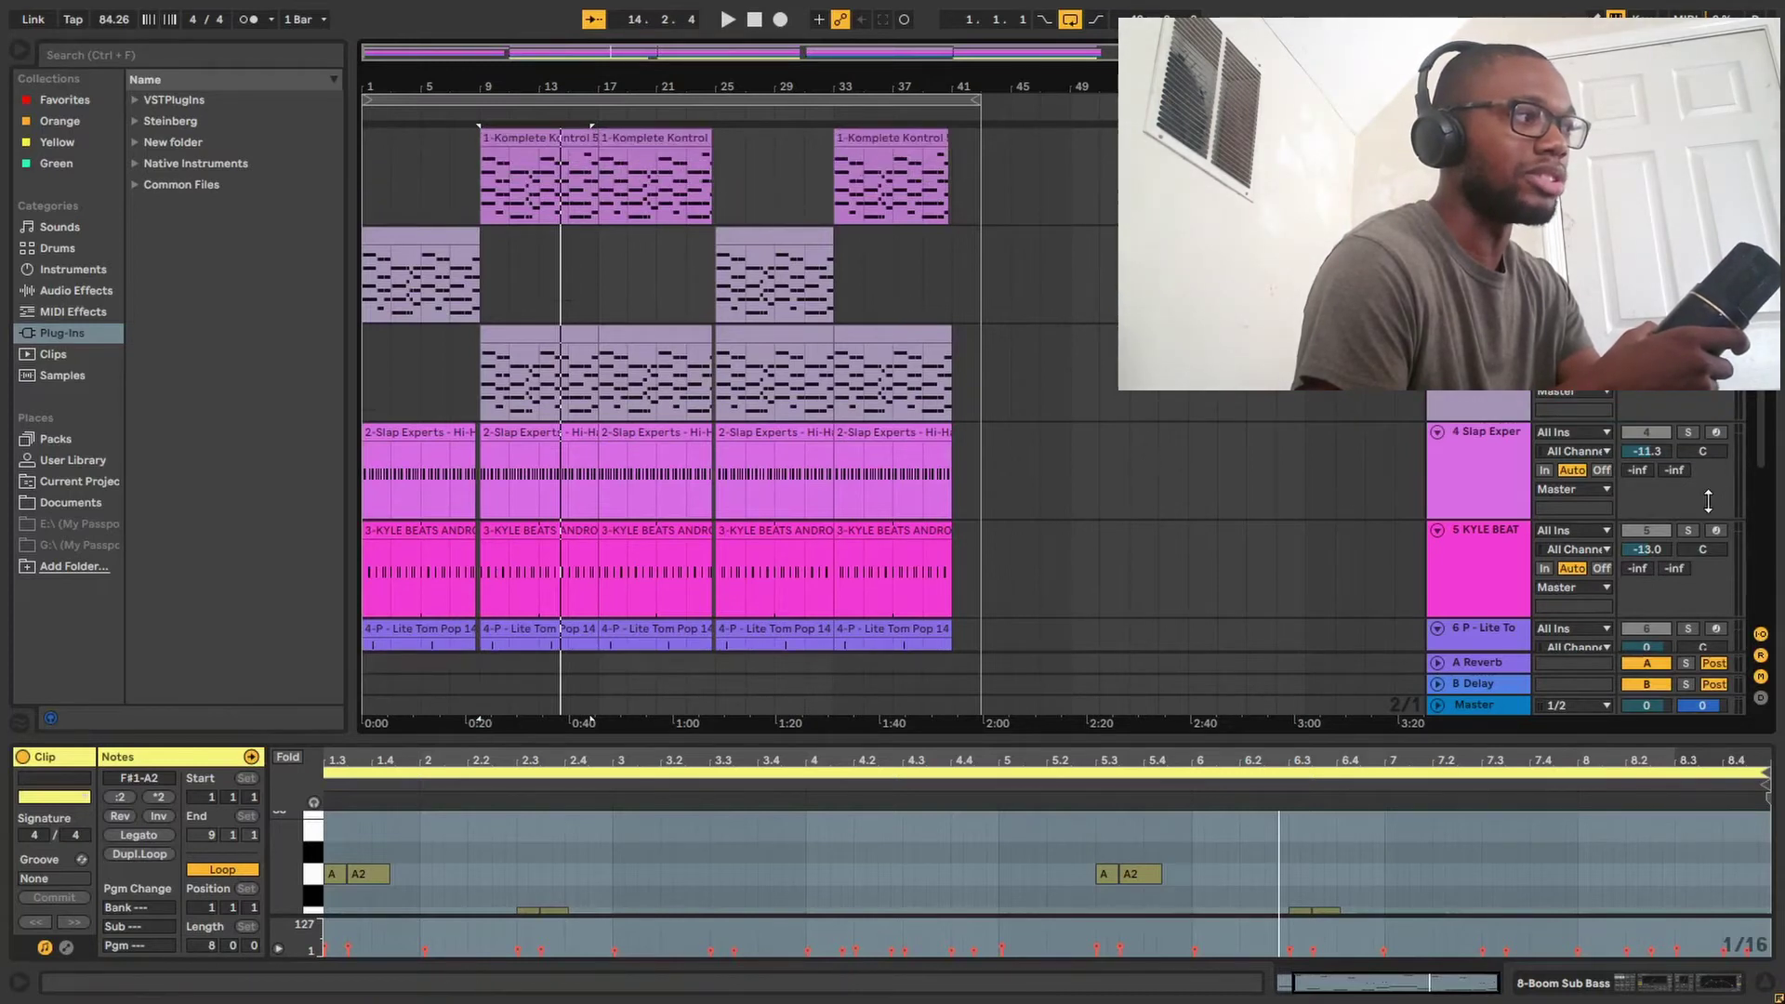
{"action": "scroll", "coordinate": [1708, 502], "scroll_direction": "down", "scroll_amount": 4}
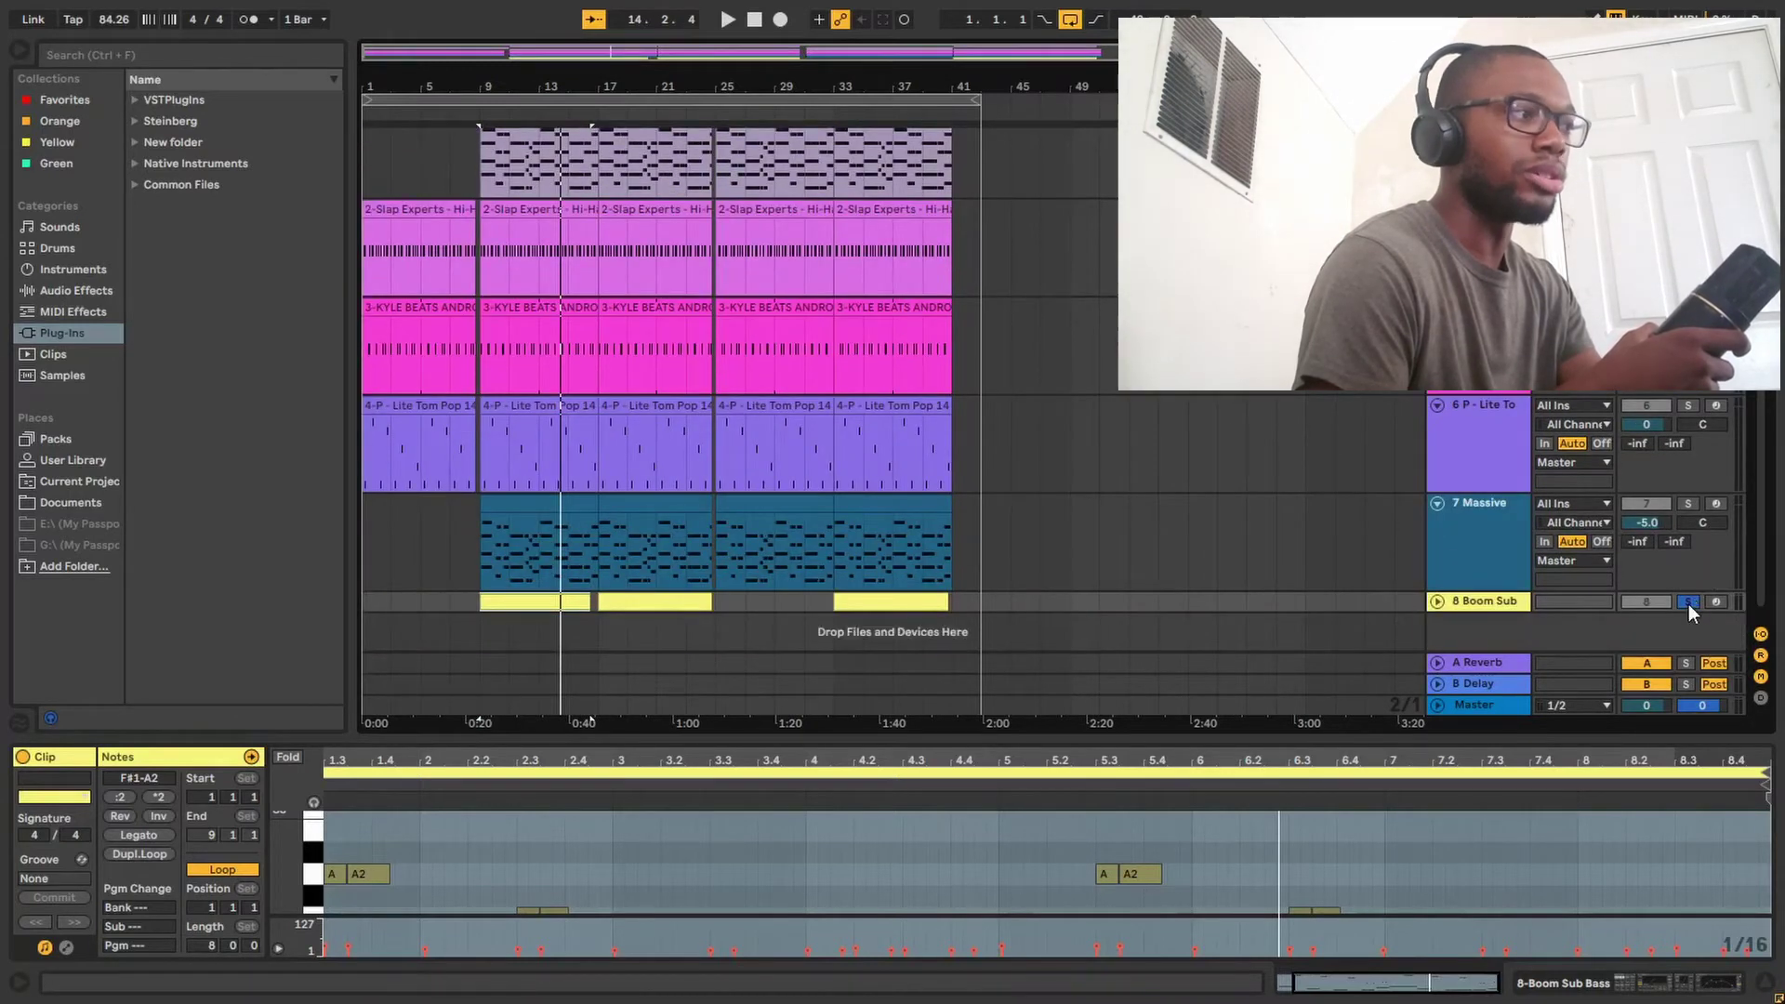
{"action": "left_click", "coordinate": [1689, 601]}
Show the Slap Experts hi-hat clip at bar 9 and audition it until around bar 13.
{"action": "scroll", "coordinate": [1193, 463], "scroll_direction": "up", "scroll_amount": 4}
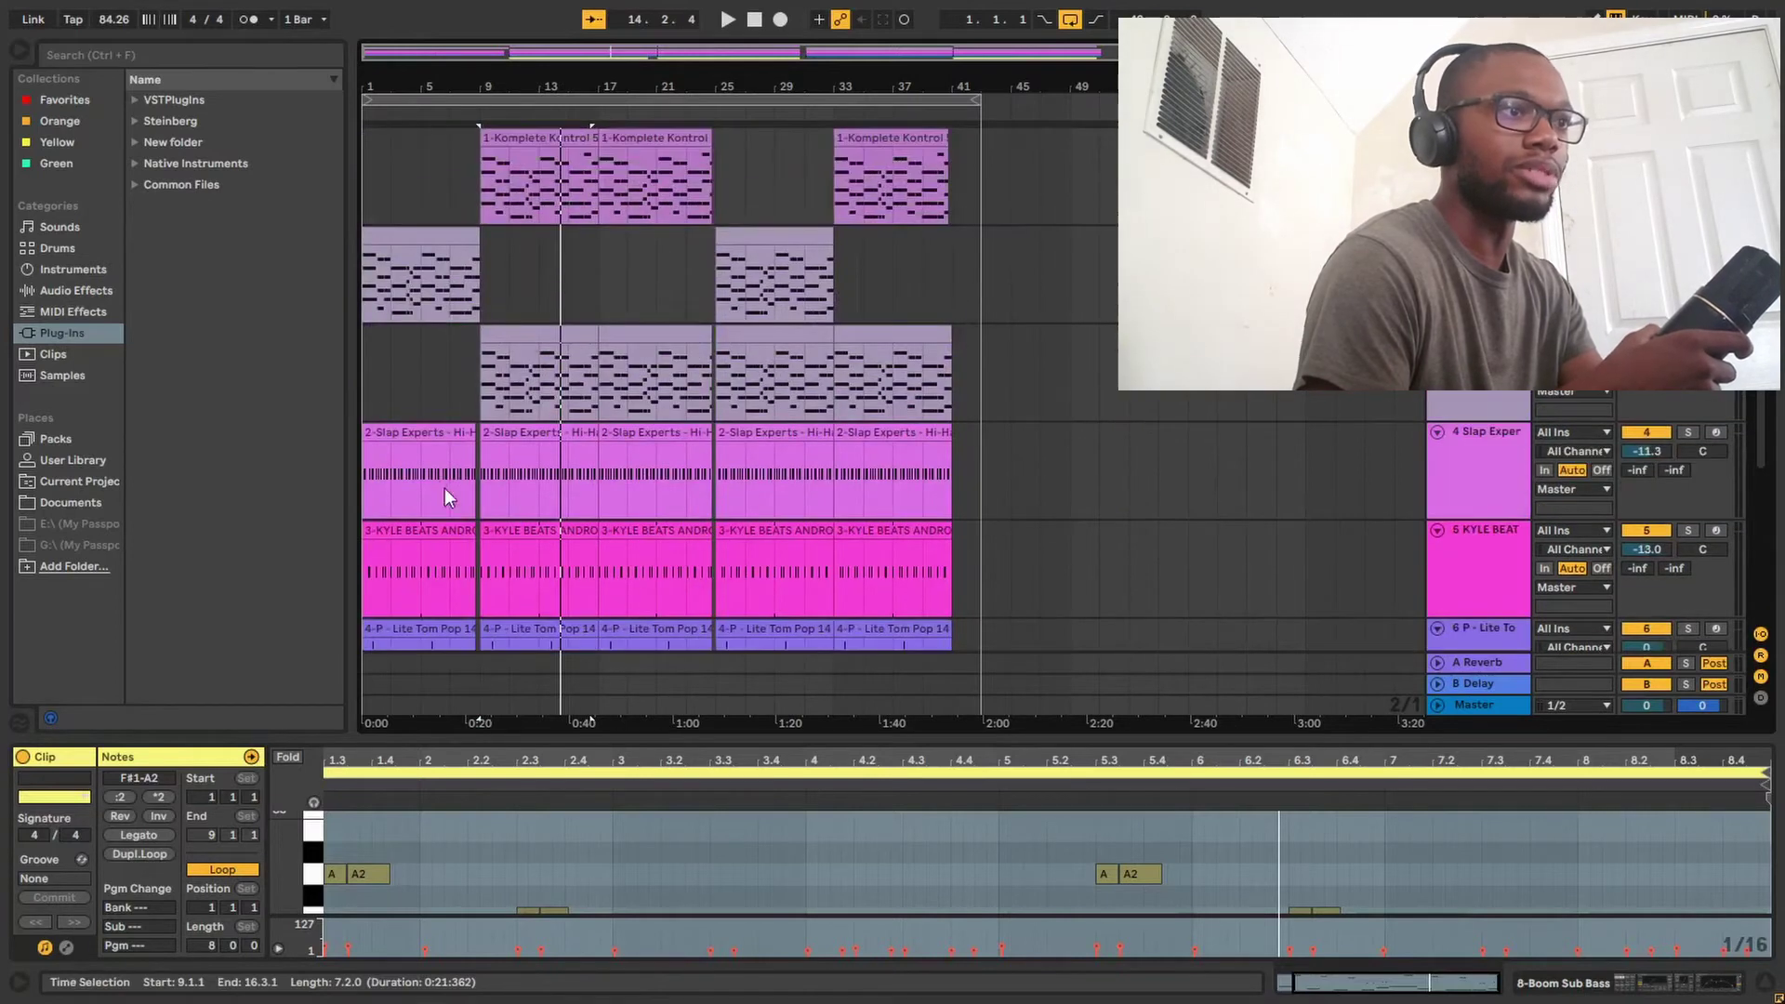
{"action": "left_click", "coordinate": [514, 449]}
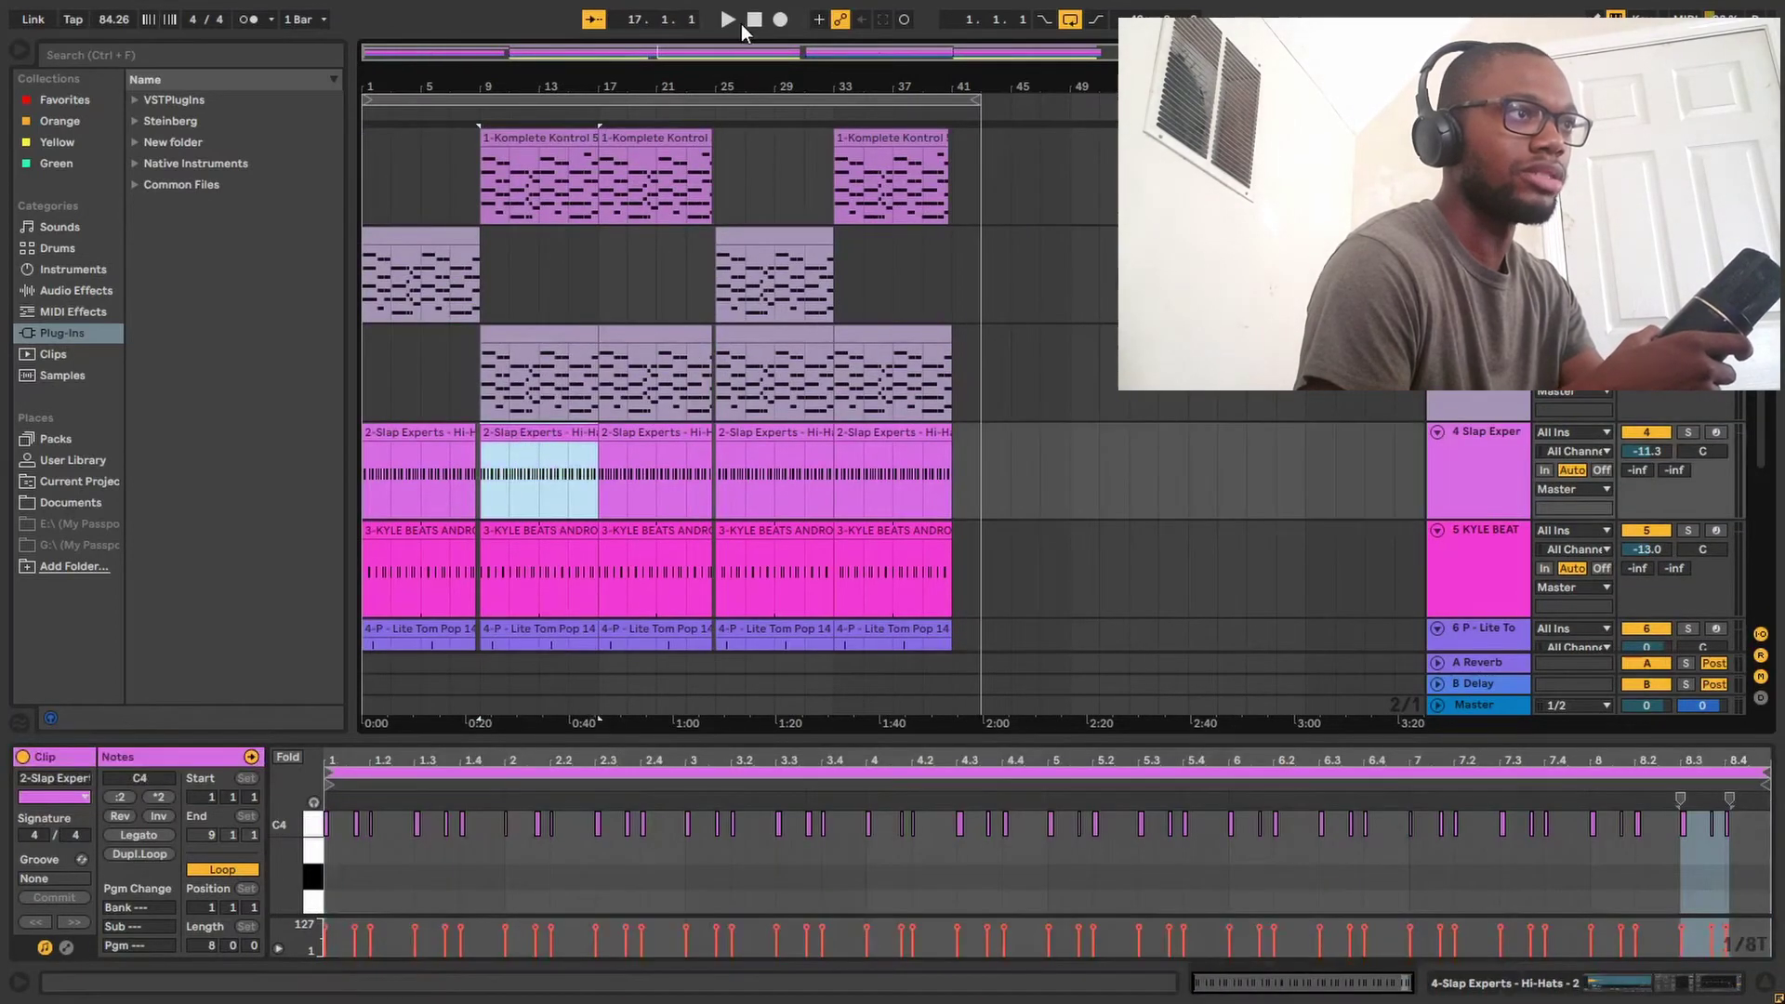
{"action": "left_click", "coordinate": [732, 24]}
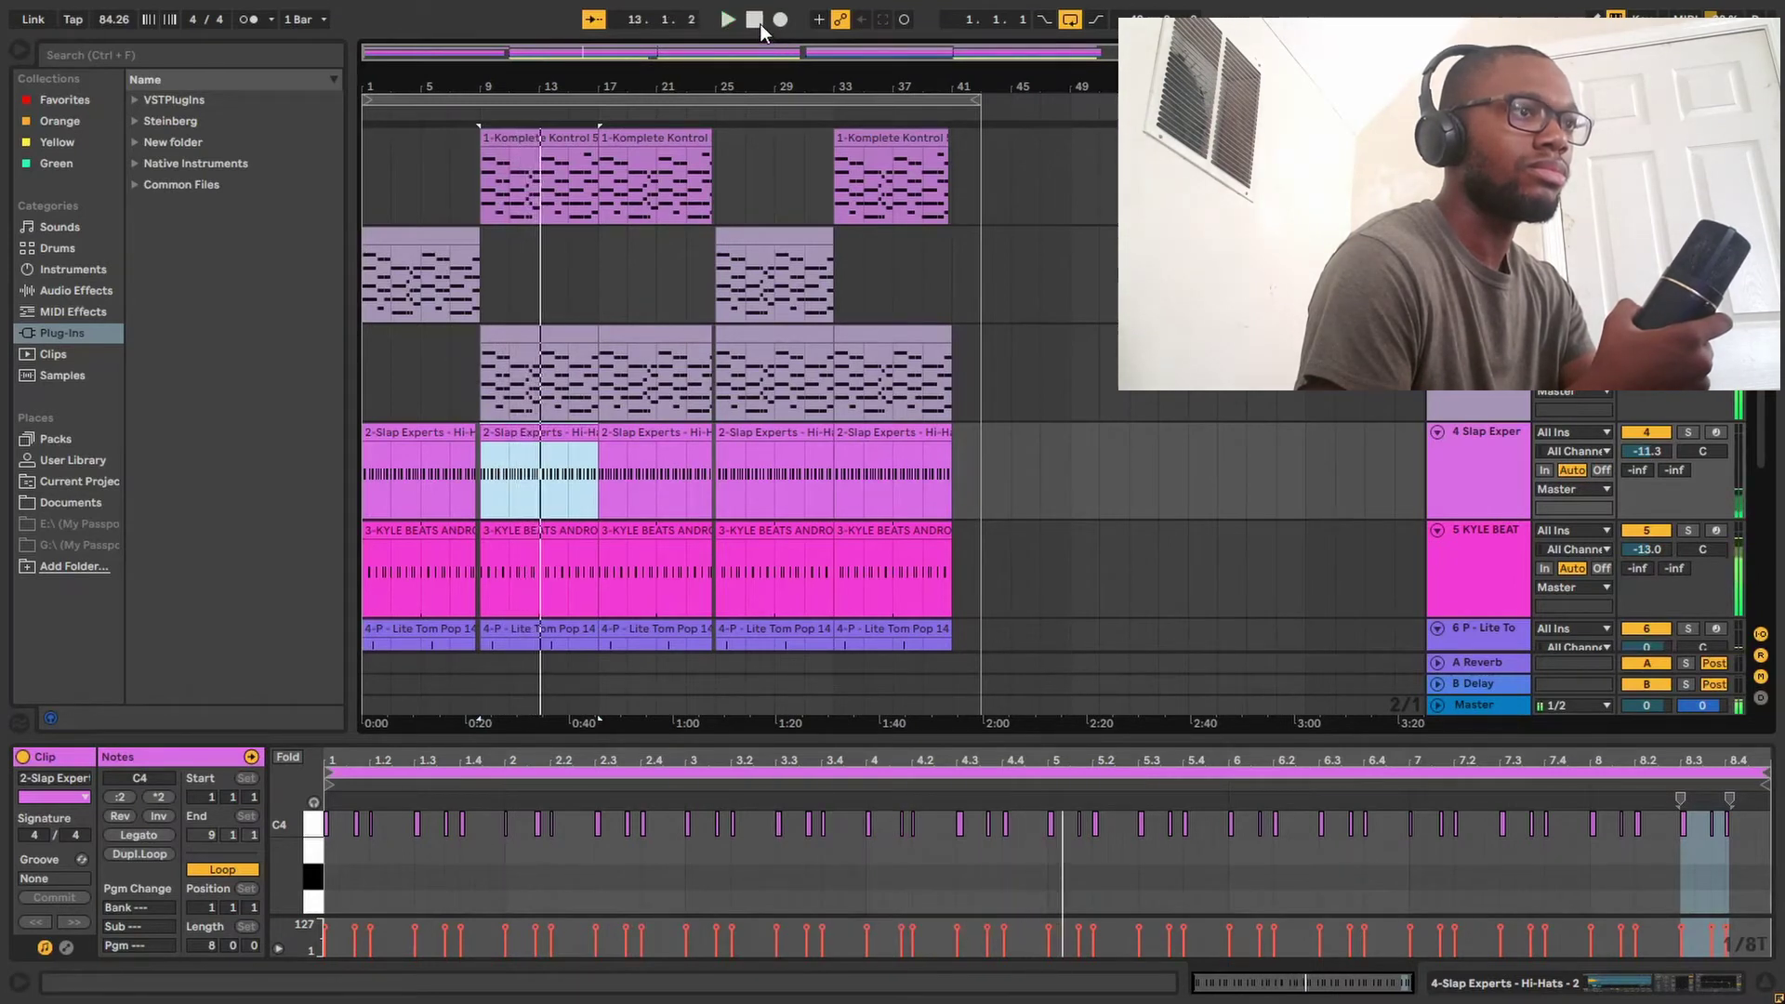
{"action": "left_click", "coordinate": [761, 24]}
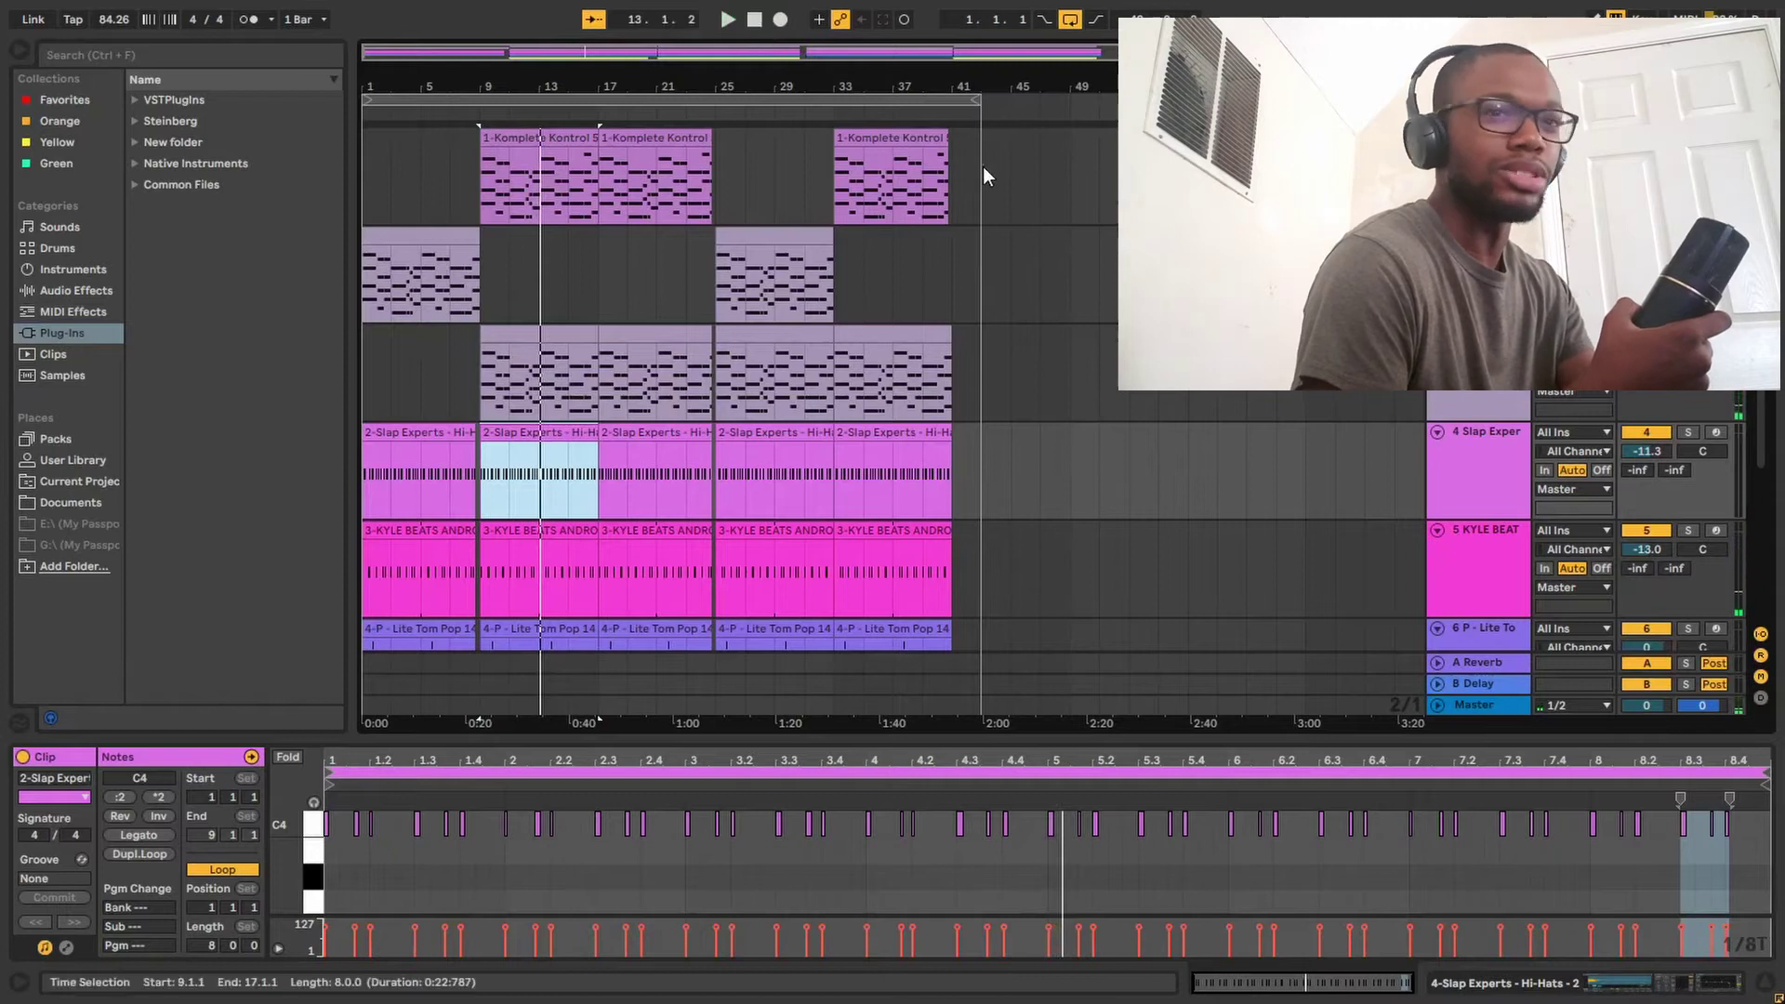
Show the first KYLE BEATS kick clip's device chain and move the Cheesy Speaker EQ band to 80.8 Hz.
{"action": "left_click", "coordinate": [389, 537]}
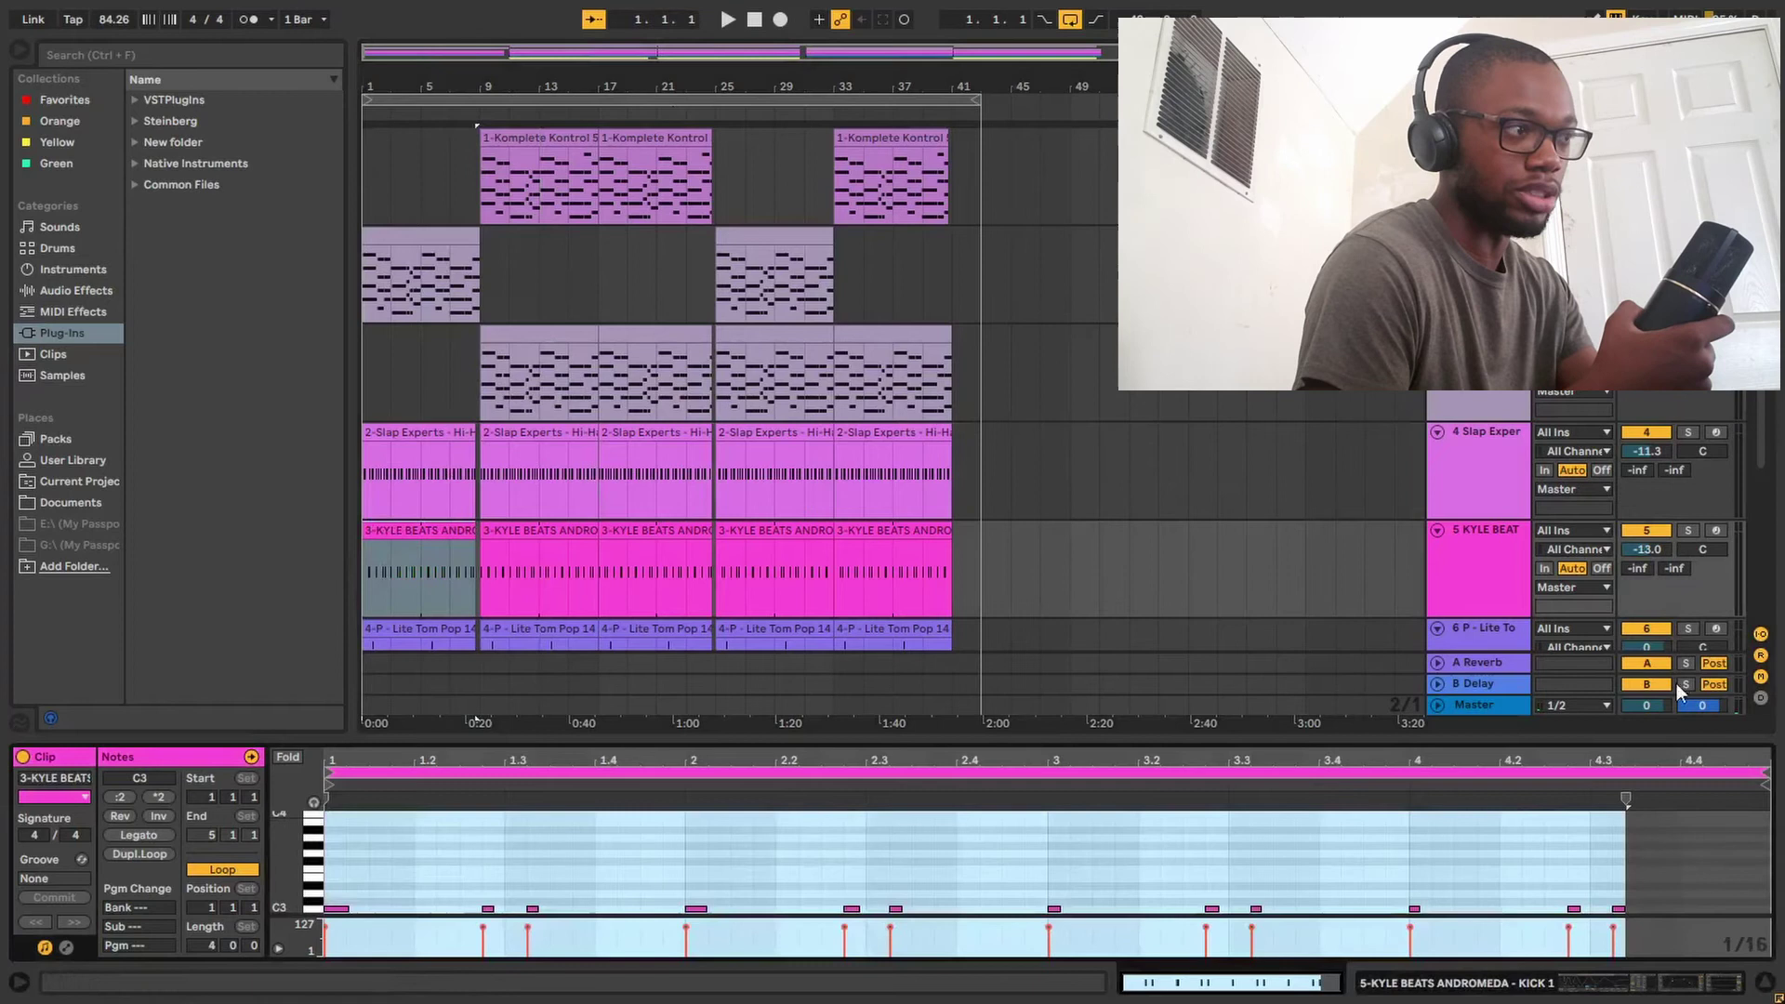
{"action": "left_click", "coordinate": [1474, 549]}
{"action": "scroll", "coordinate": [1202, 448], "scroll_direction": "down", "scroll_amount": 1}
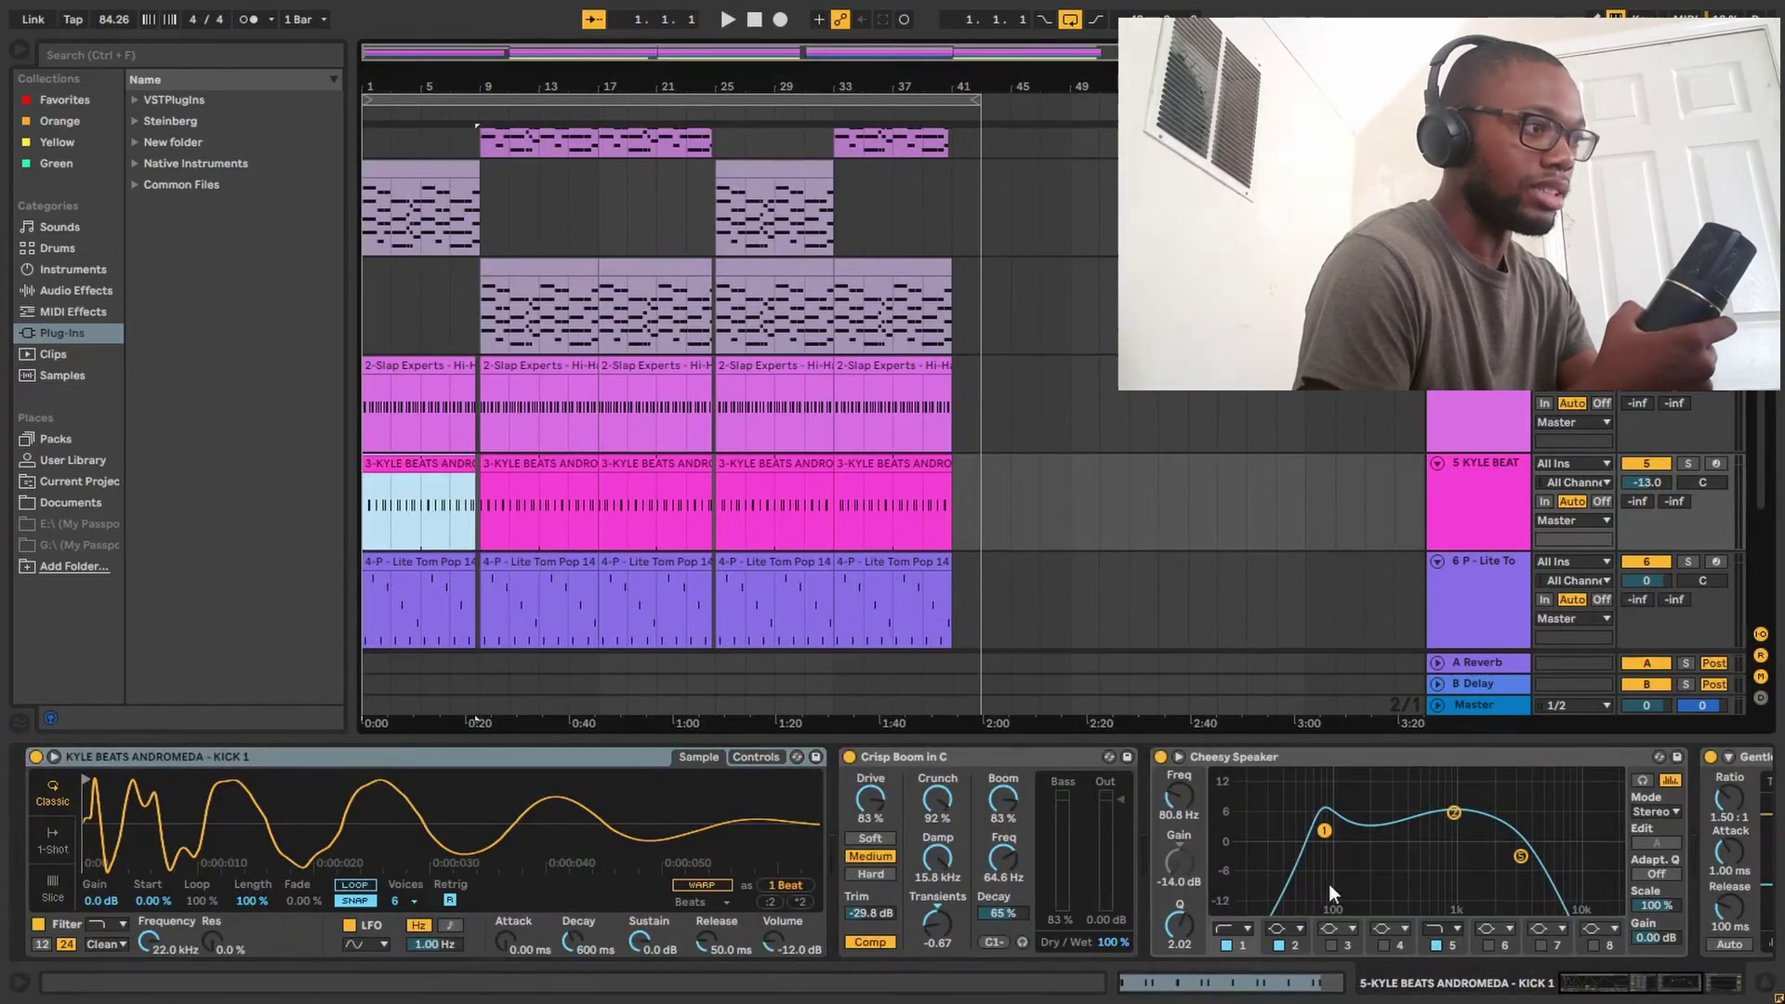
{"action": "left_click_drag", "start_coordinate": [1324, 835], "coordinate": [1310, 864]}
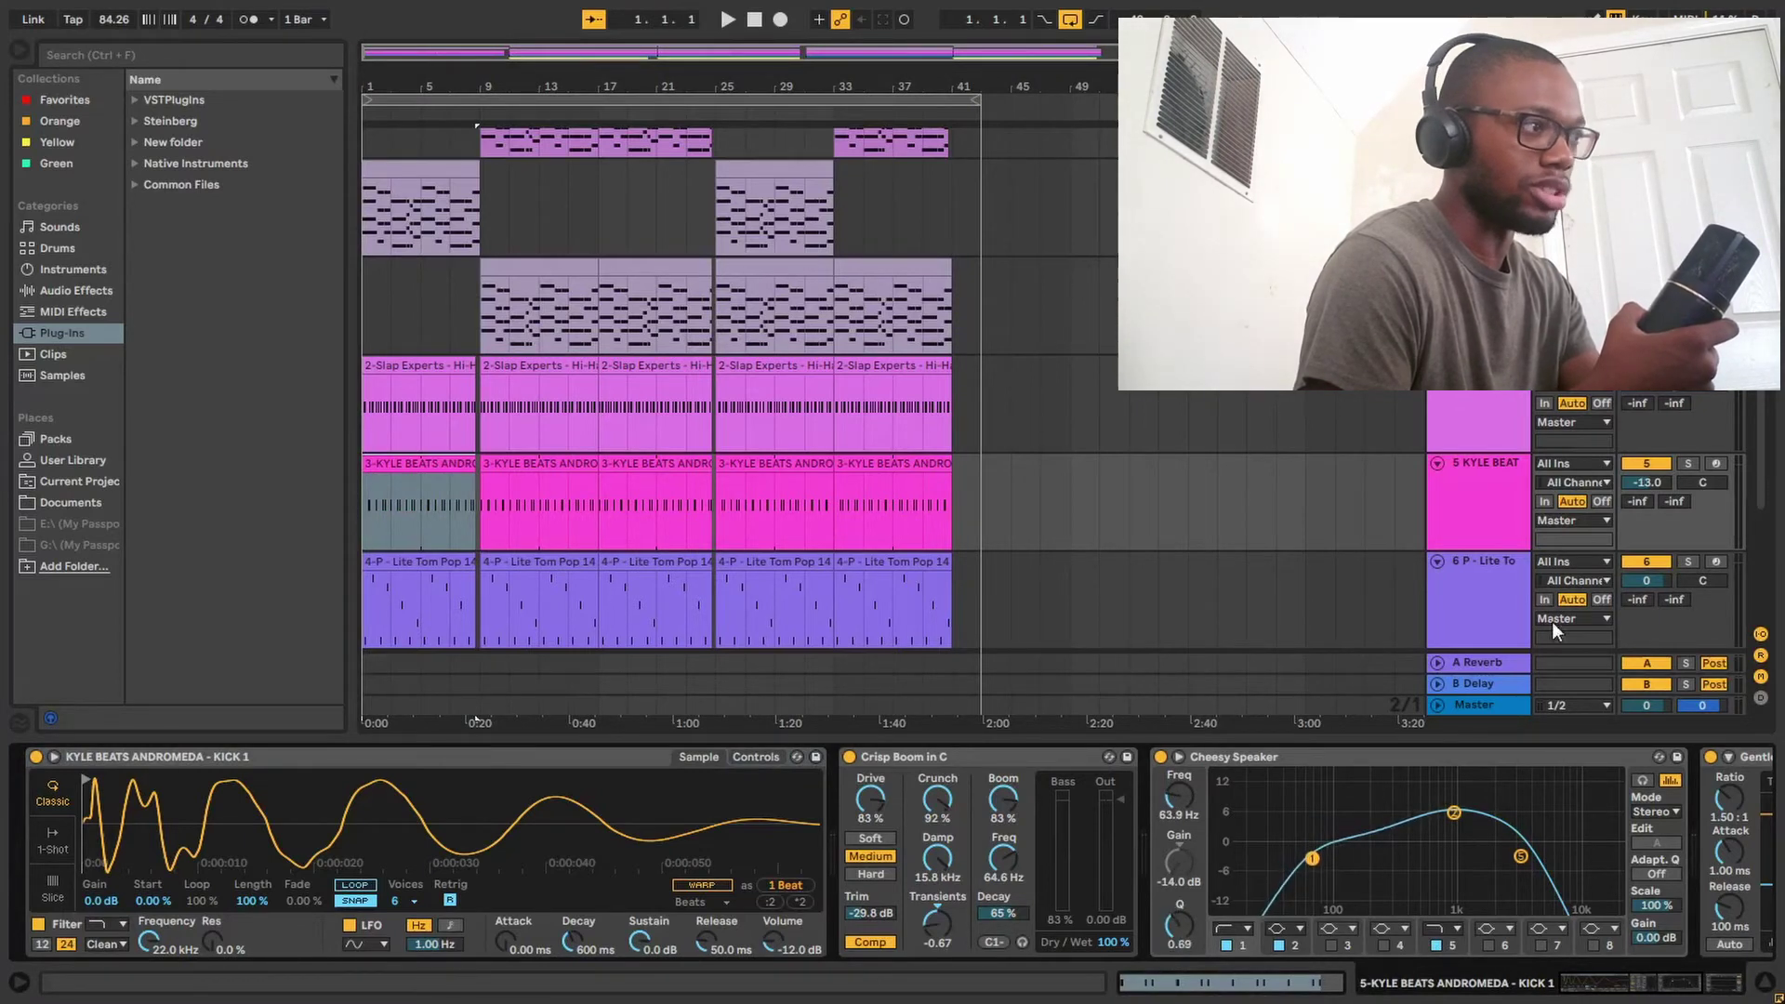
Solo the kick track and audition it while lowering Crisp Boom's Boom to 83%.
{"action": "left_click", "coordinate": [1692, 465]}
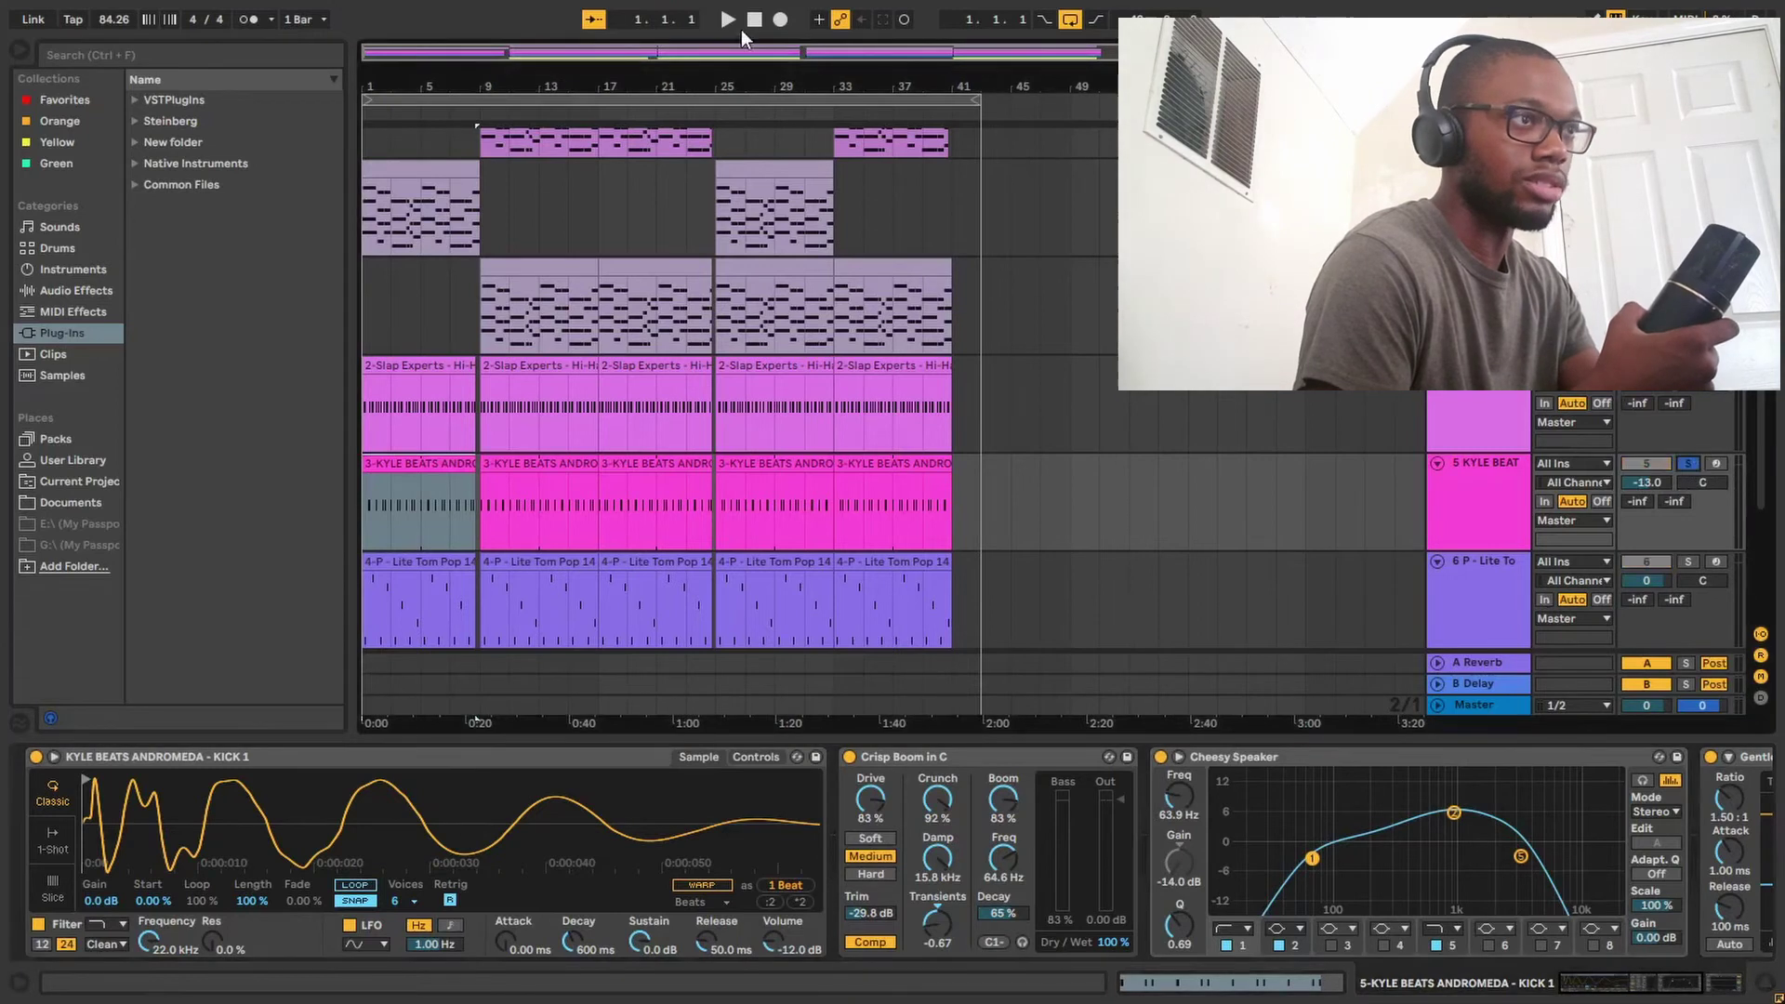
{"action": "left_click", "coordinate": [724, 26]}
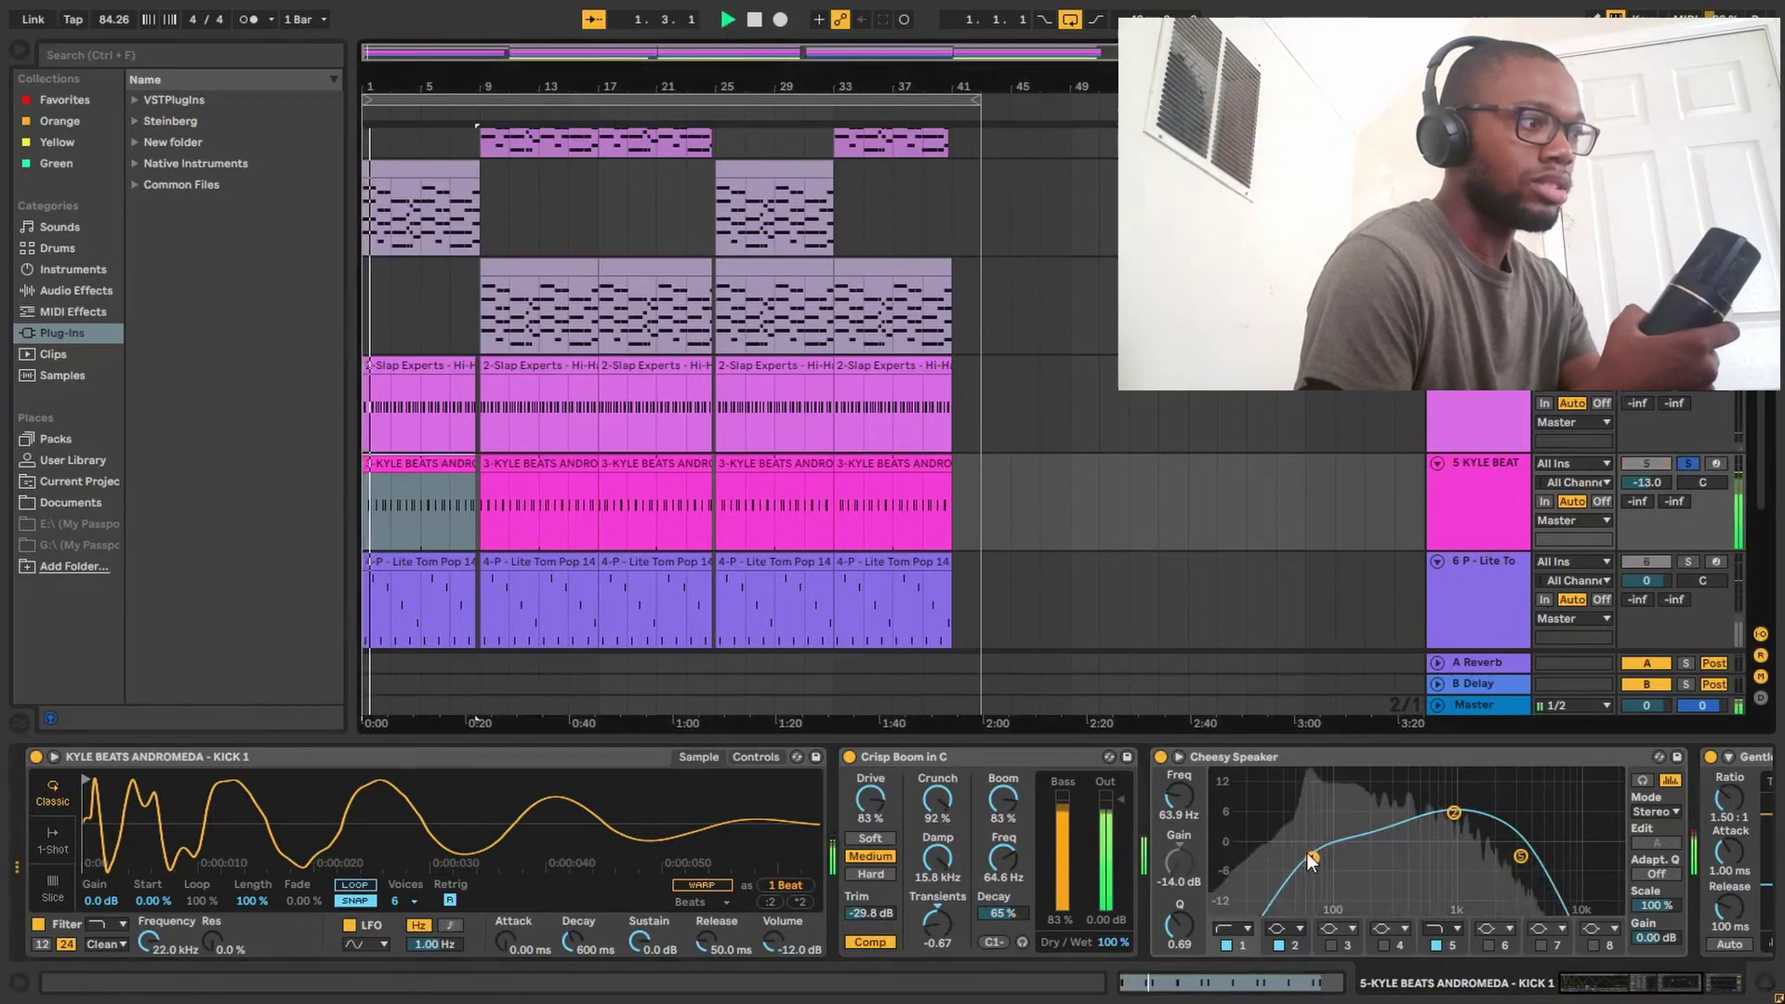
{"action": "left_click_drag", "start_coordinate": [1003, 797], "coordinate": [1002, 837]}
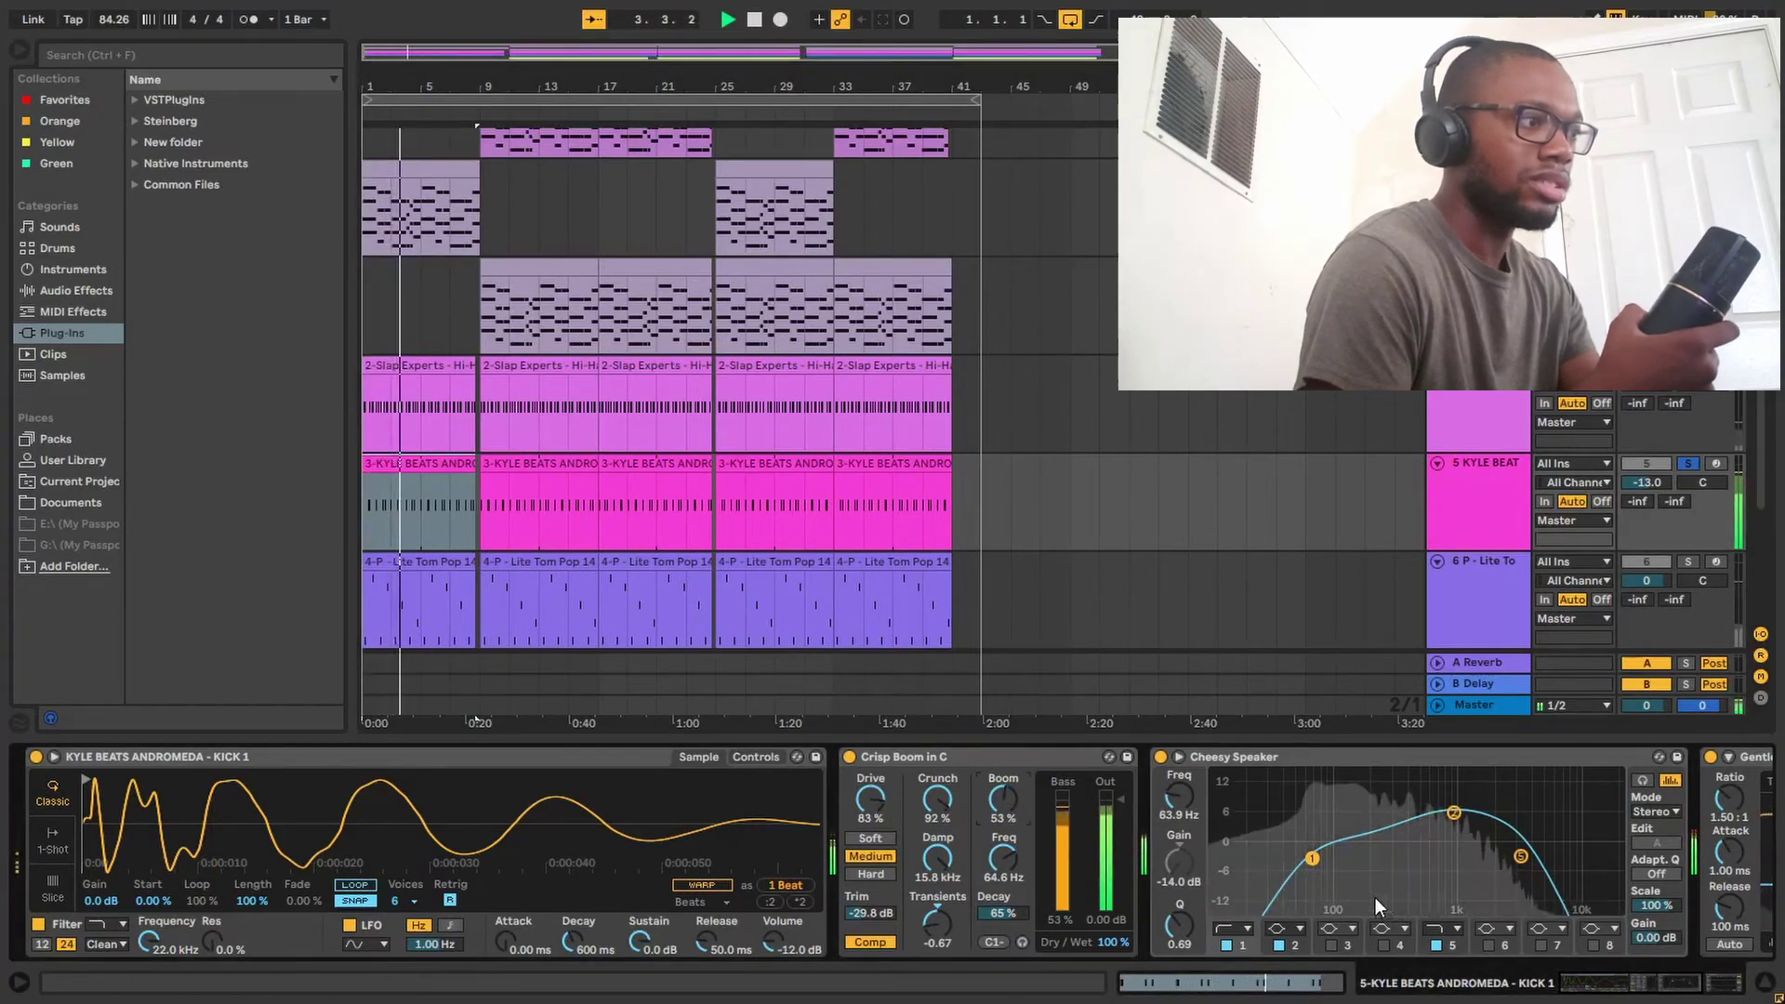
{"action": "left_click", "coordinate": [757, 22]}
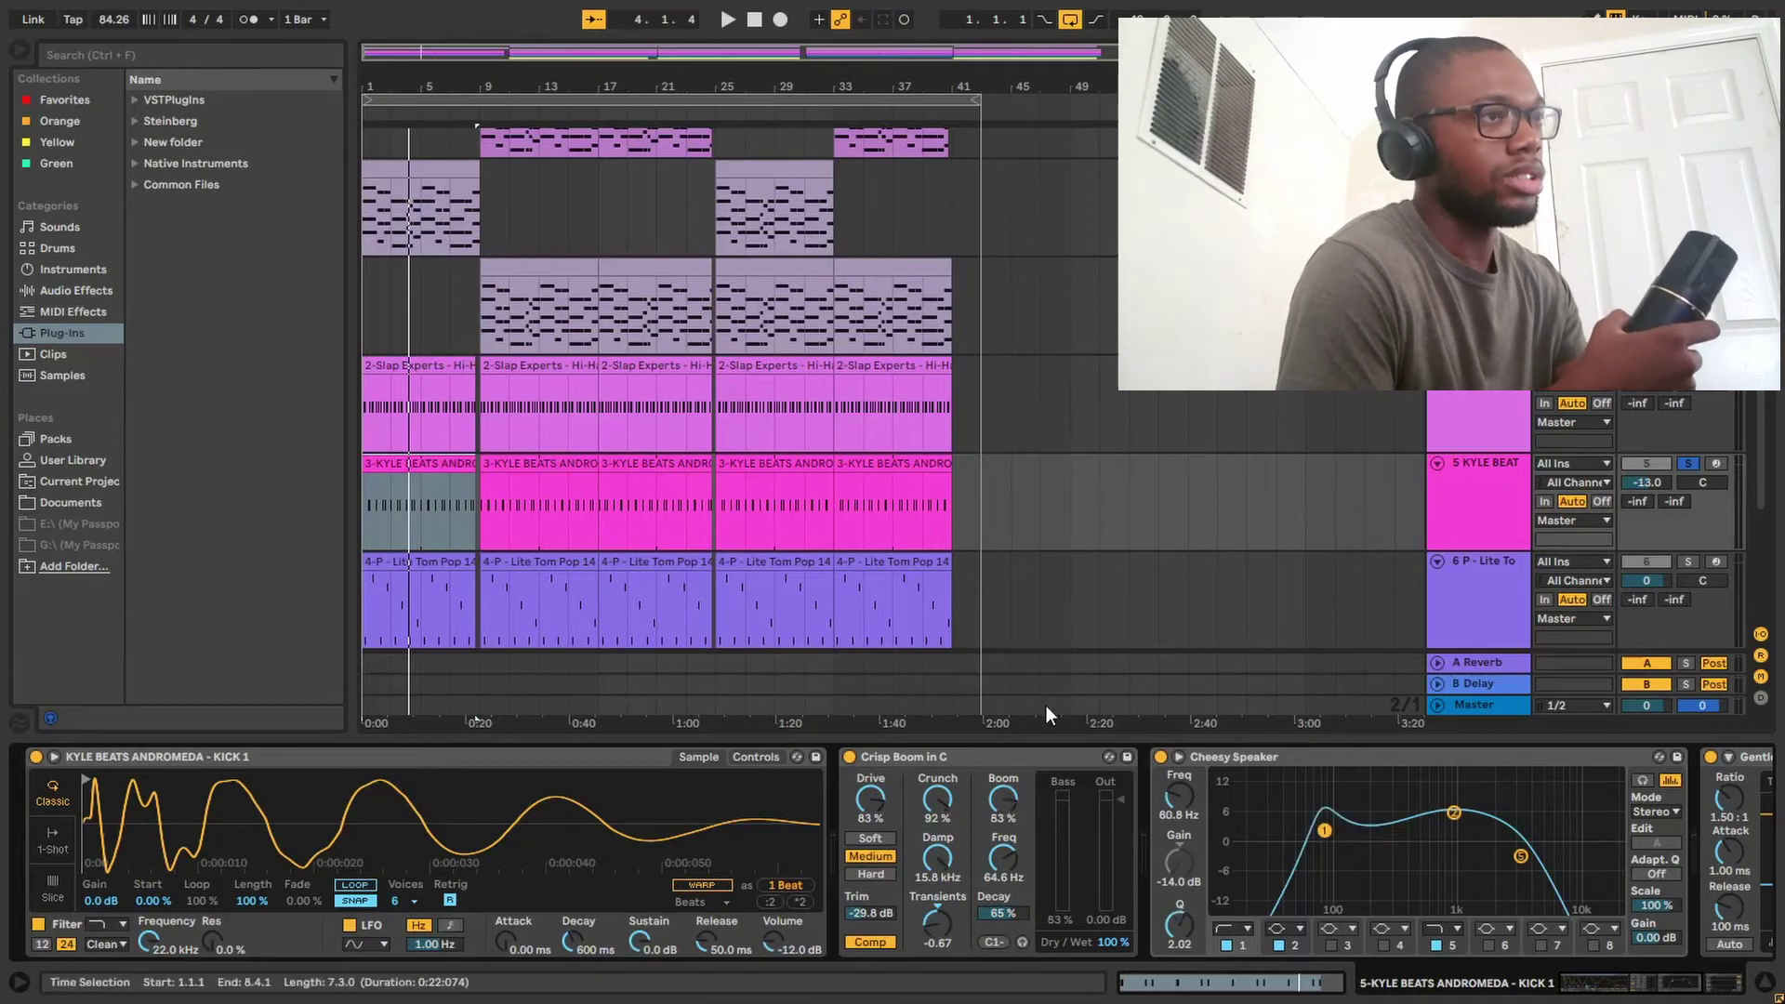
{"action": "left_click", "coordinate": [734, 19]}
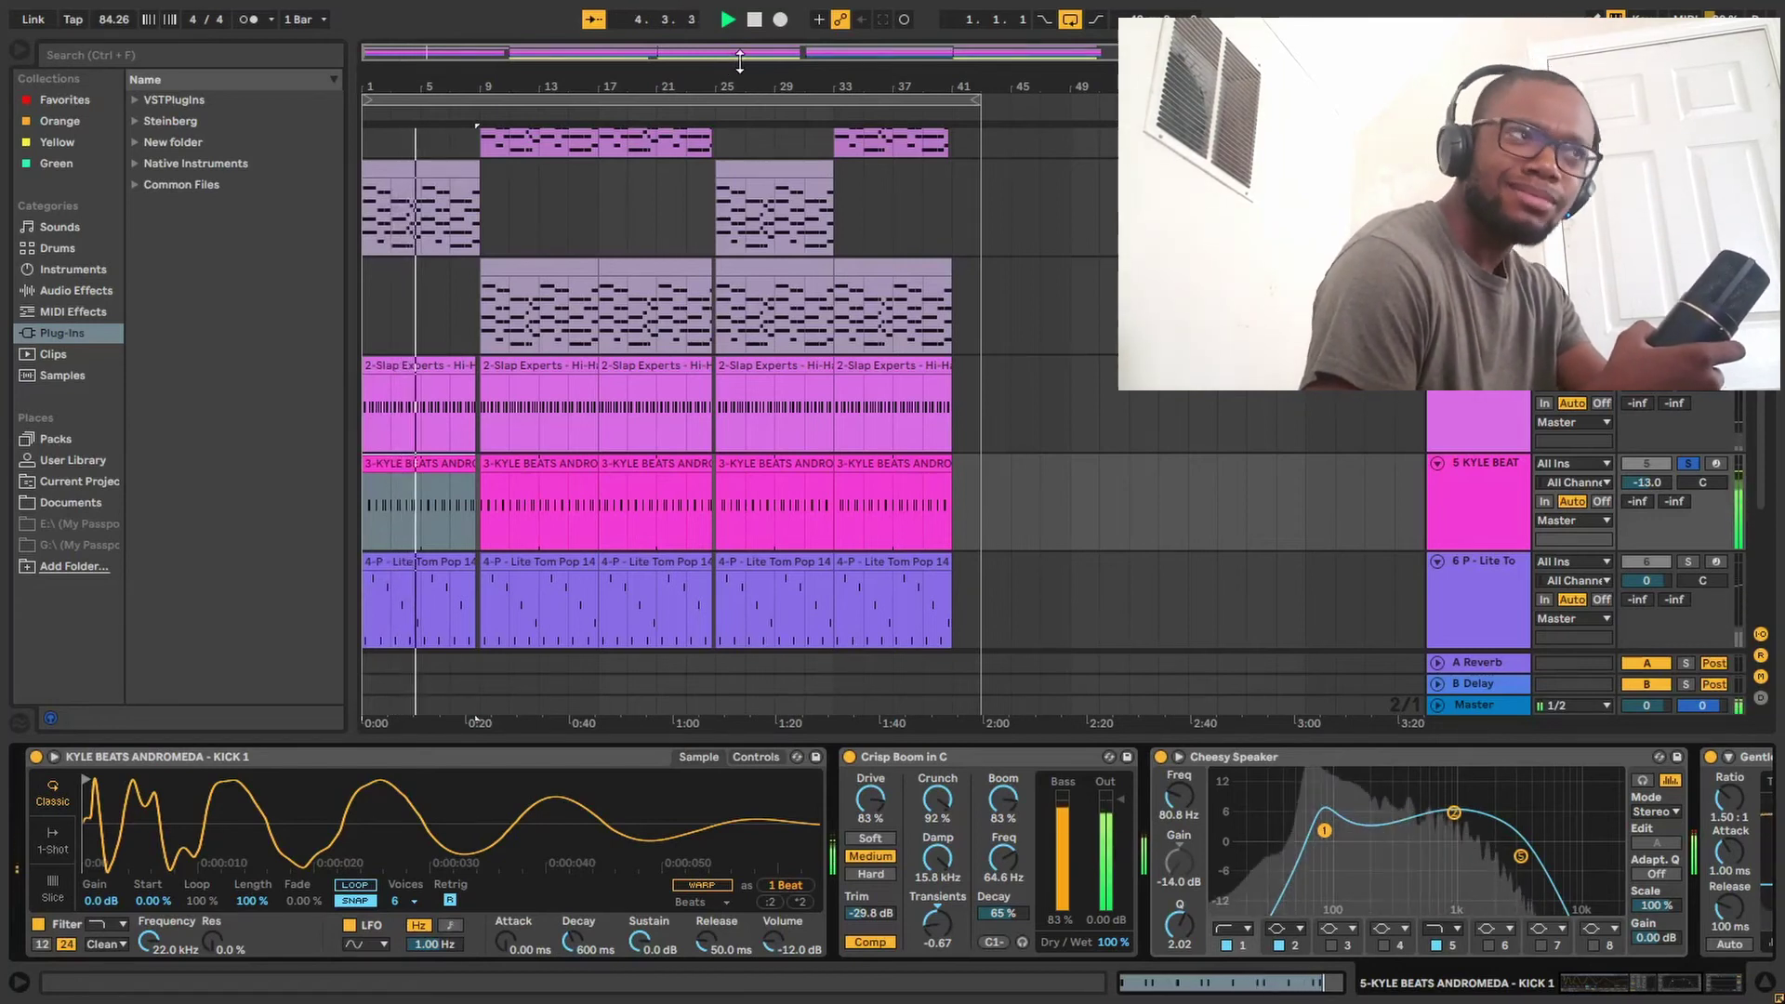
{"action": "left_click", "coordinate": [754, 19]}
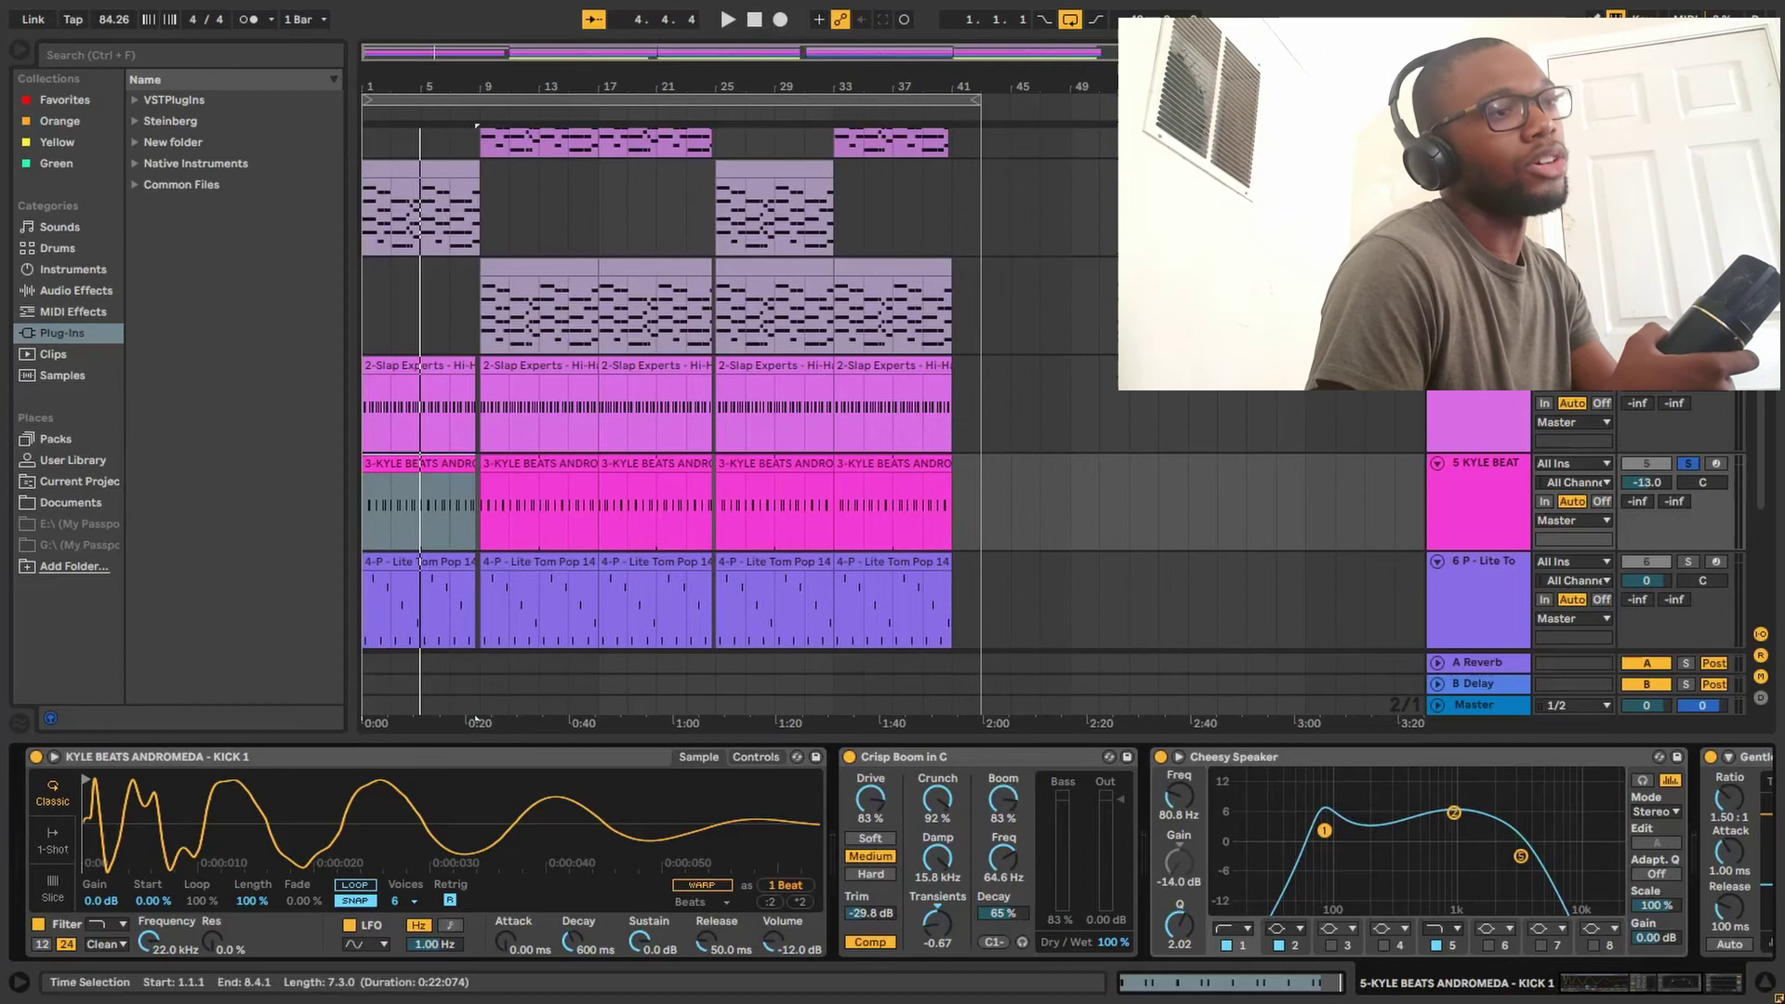
{"action": "key", "text": "ctrl+z"}
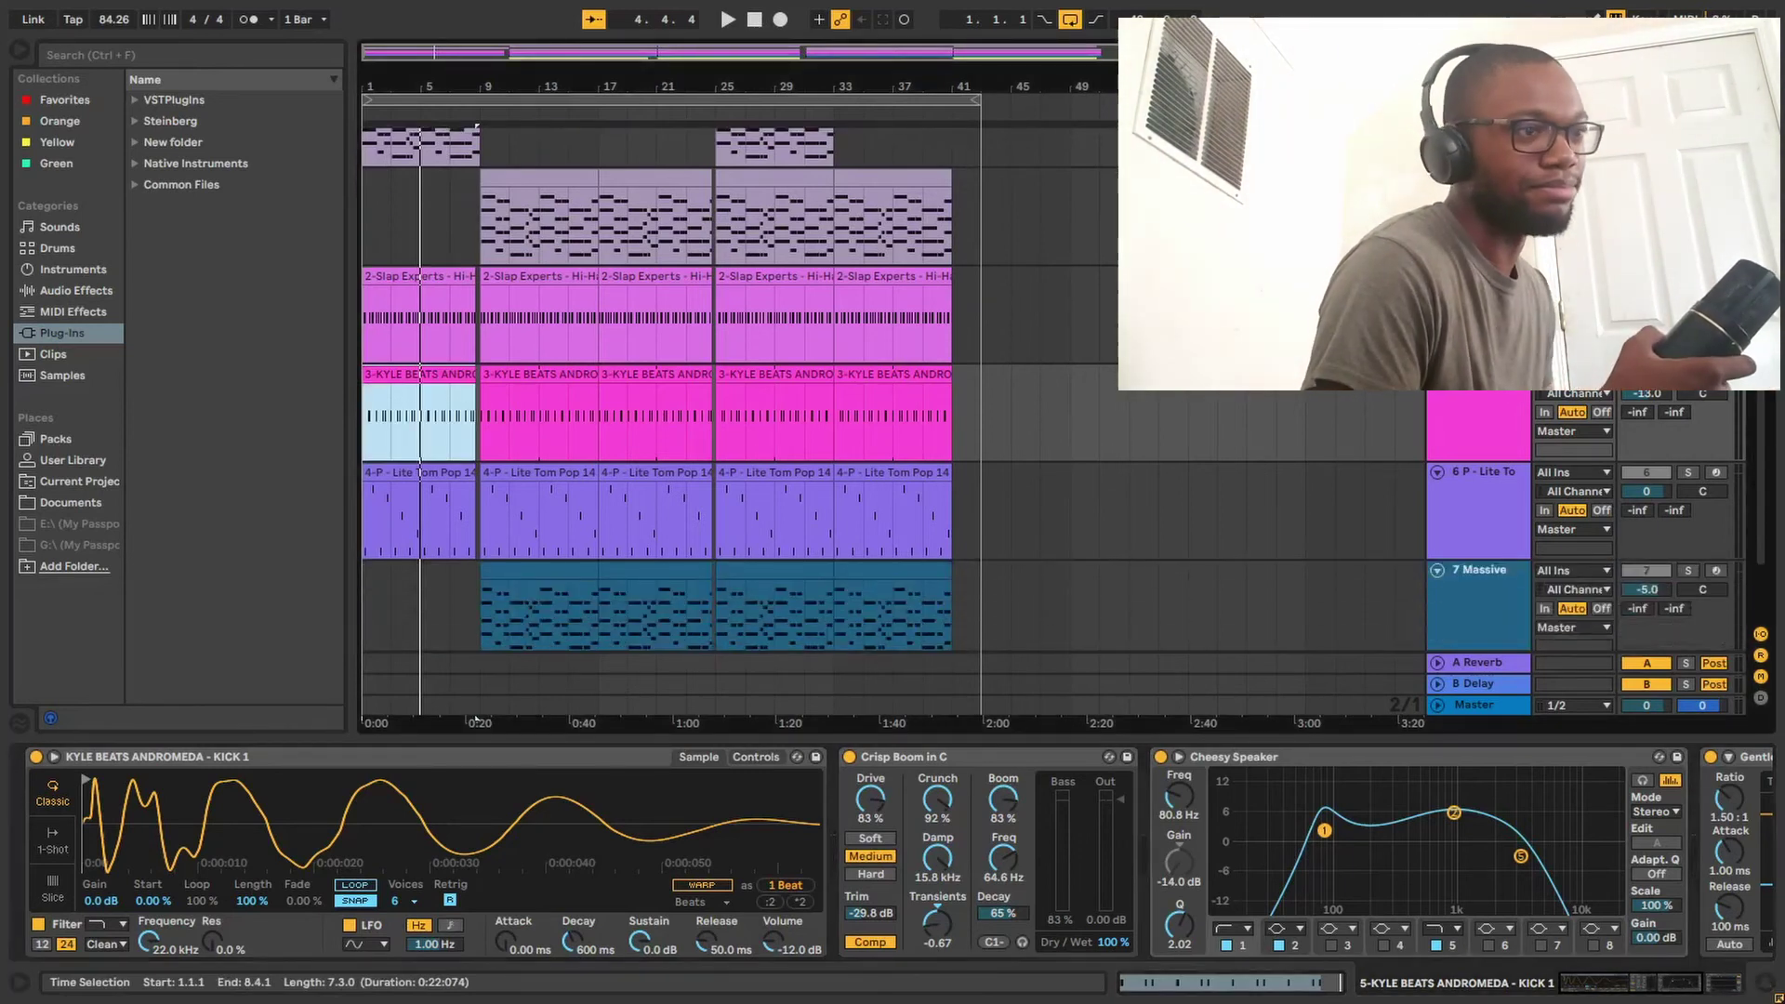
{"action": "key", "text": "ctrl+z"}
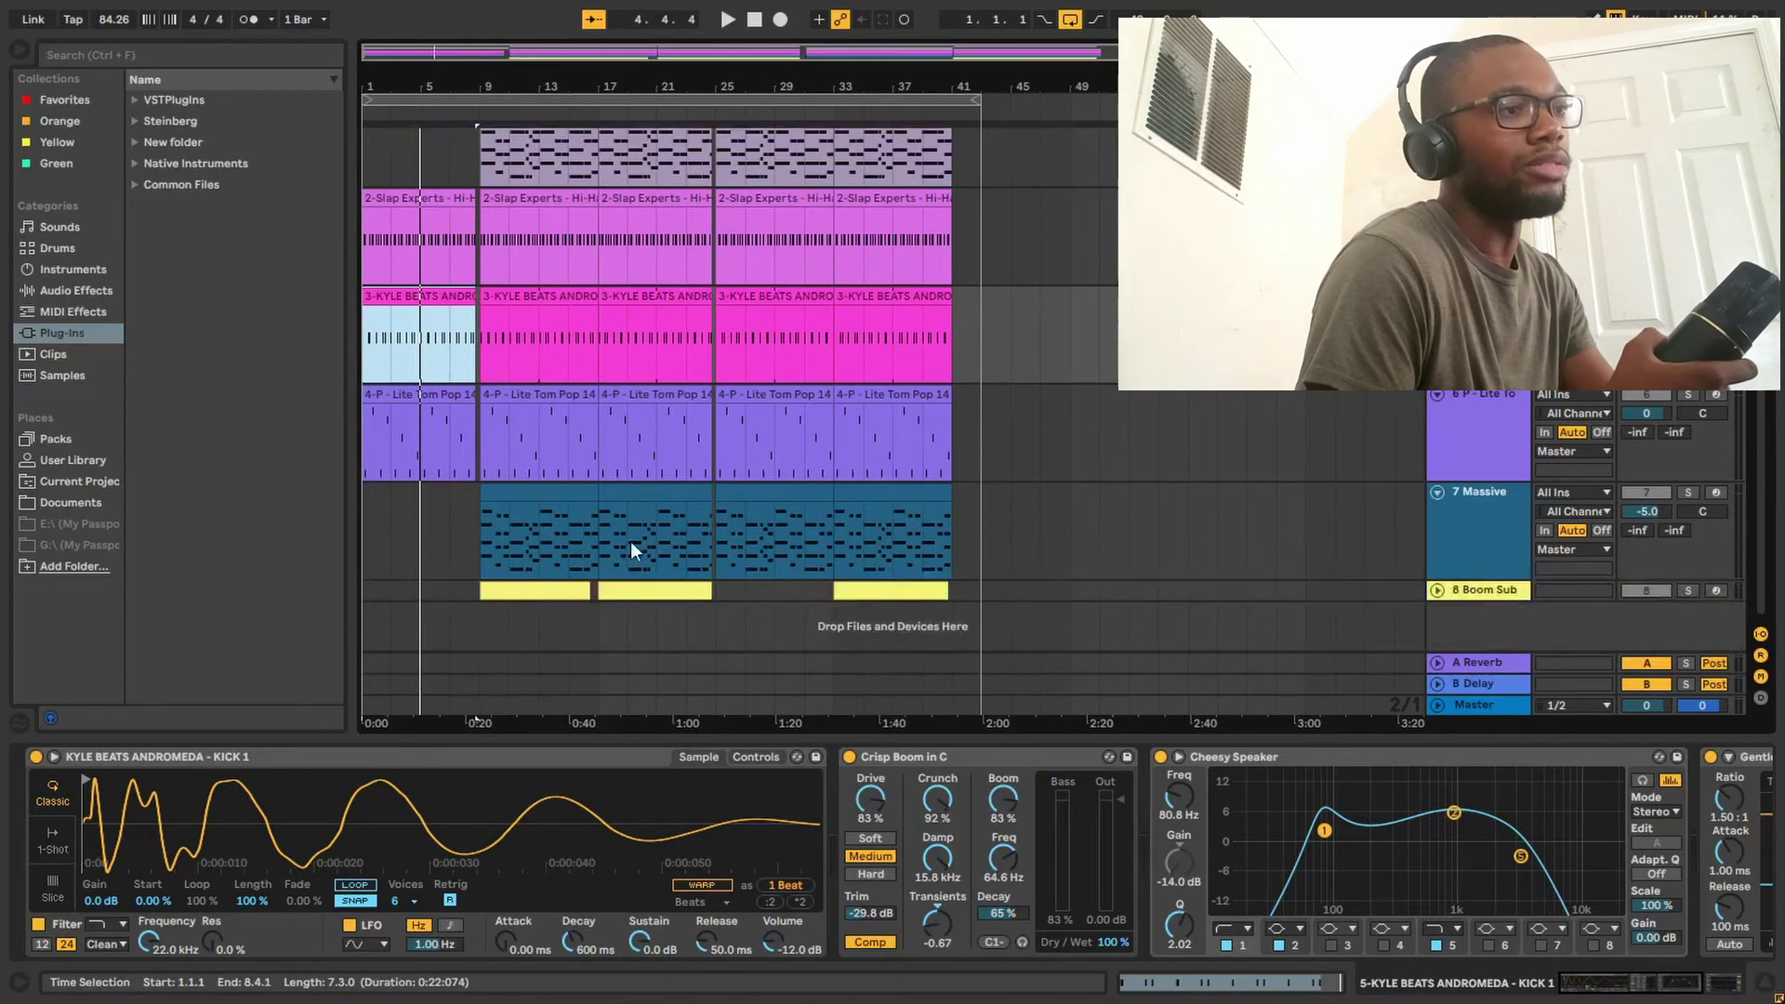
{"action": "key", "text": "ctrl+z"}
{"action": "key", "text": "ctrl+z"}
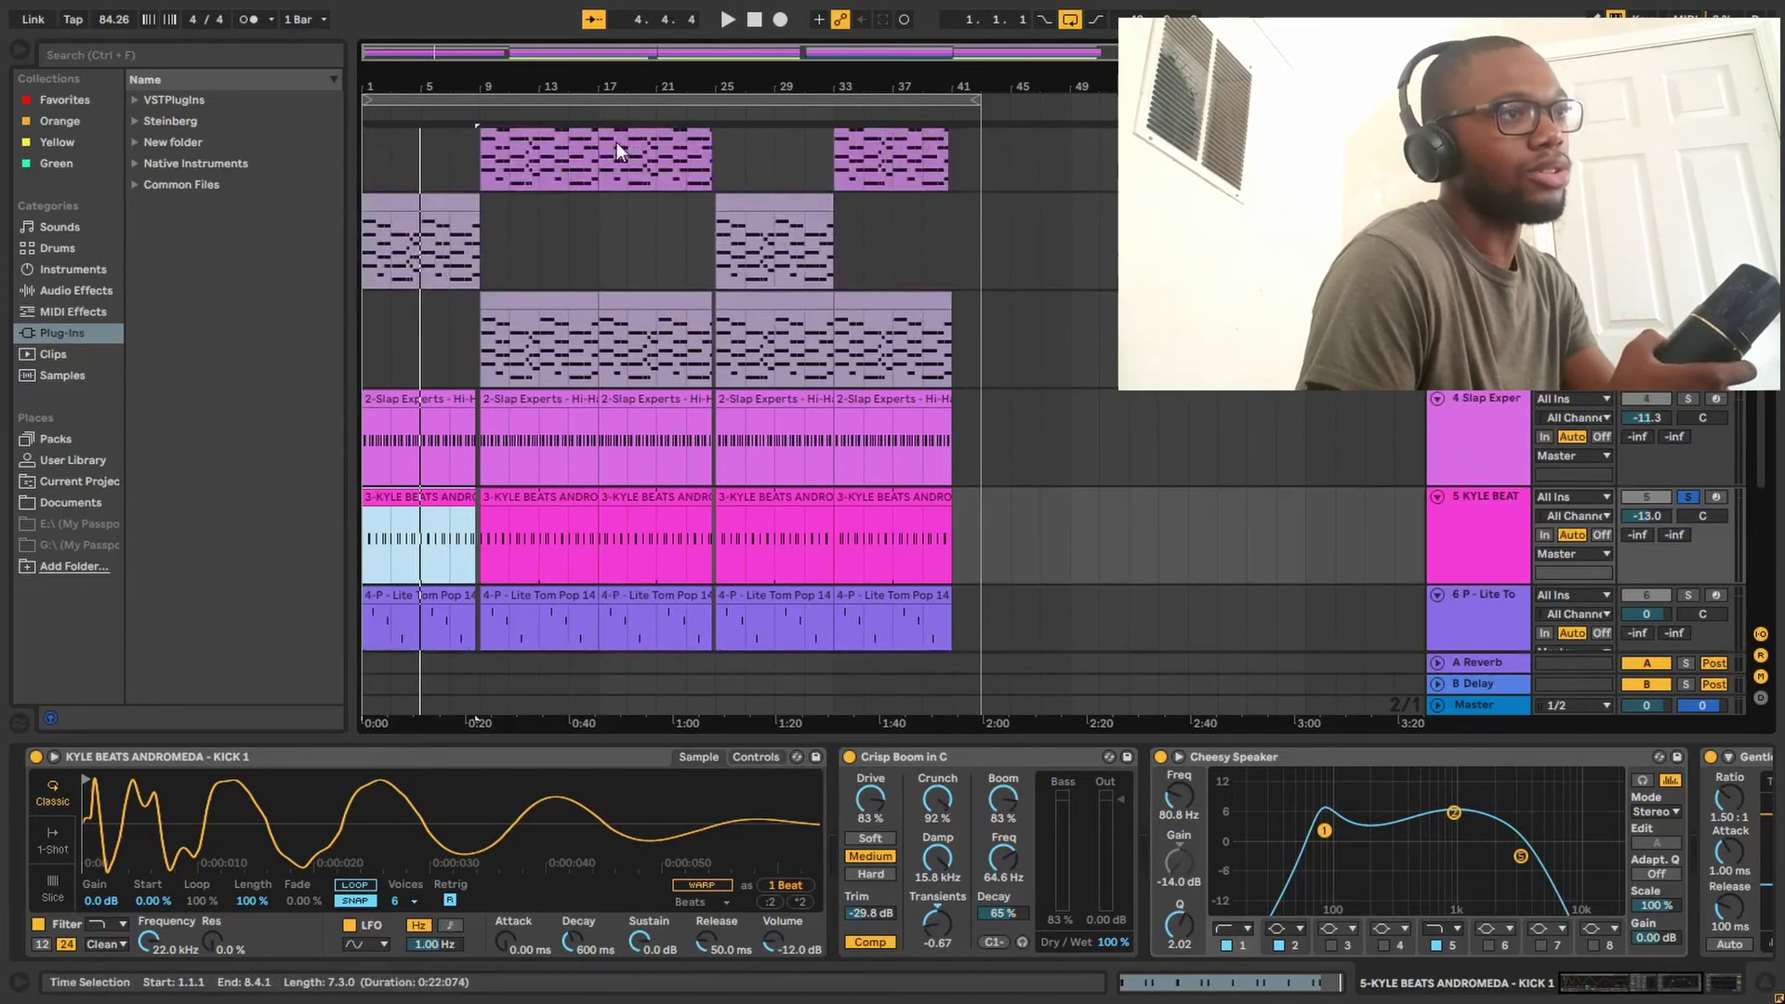
{"action": "key", "text": "ctrl+y"}
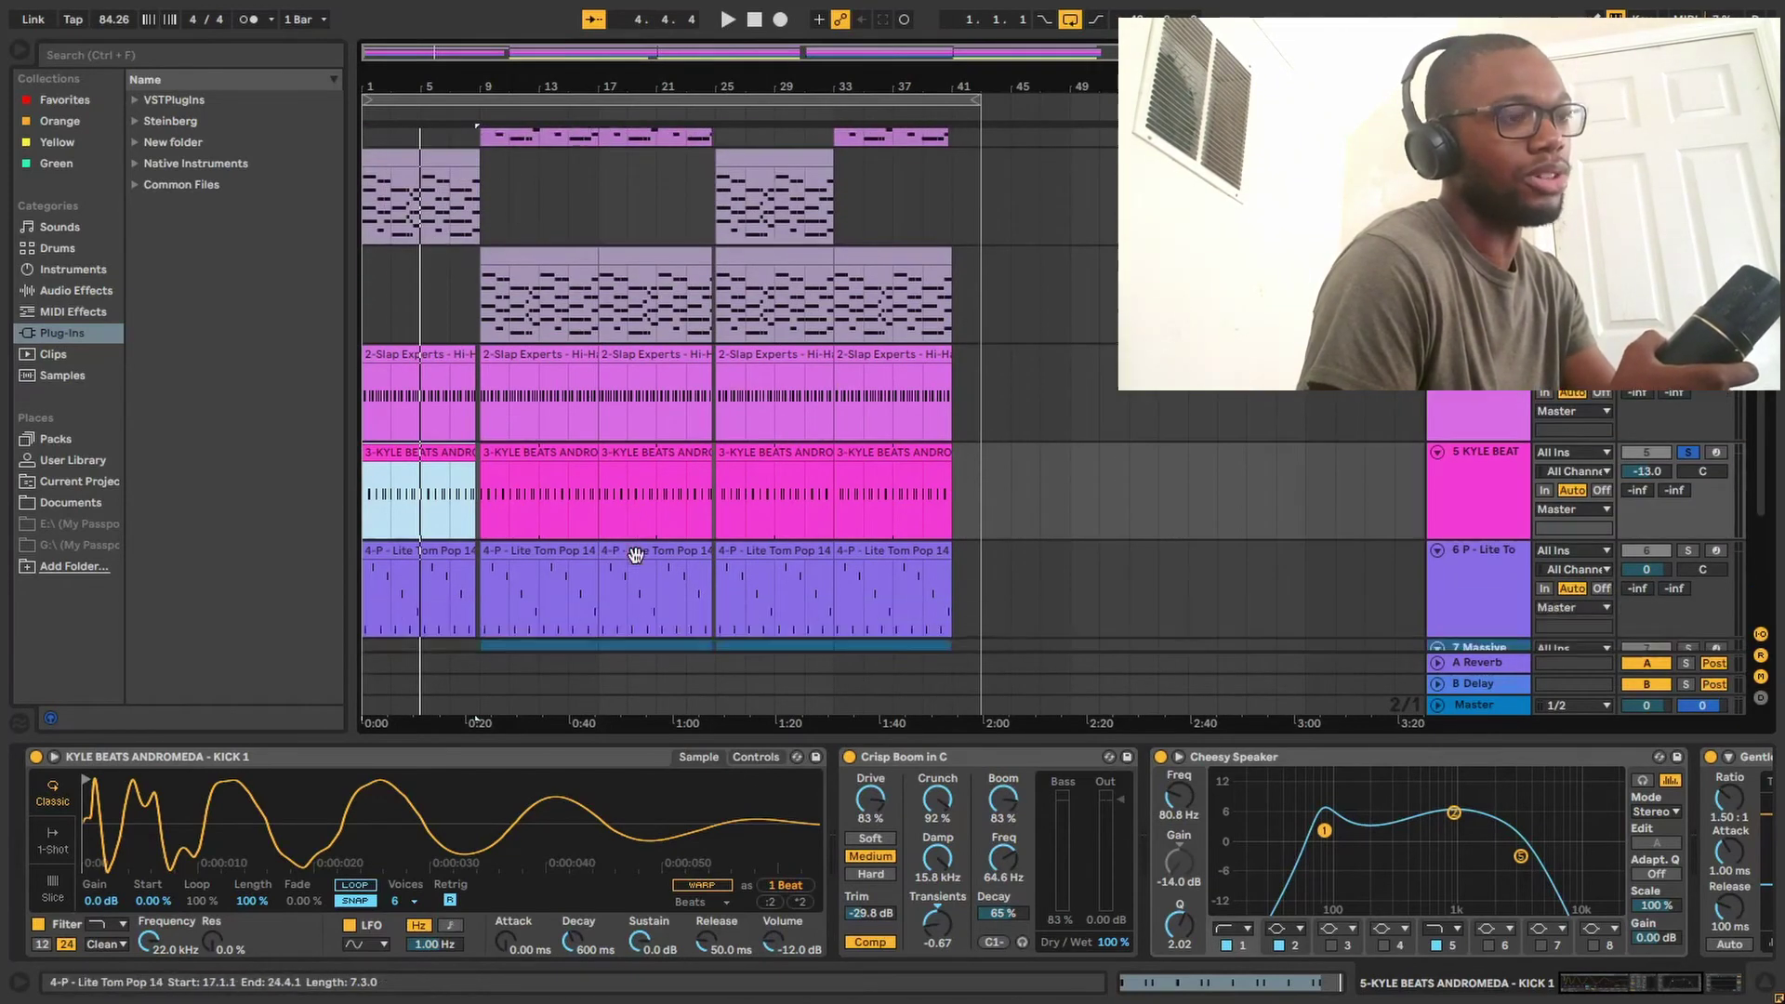
{"action": "key", "text": "ctrl+y"}
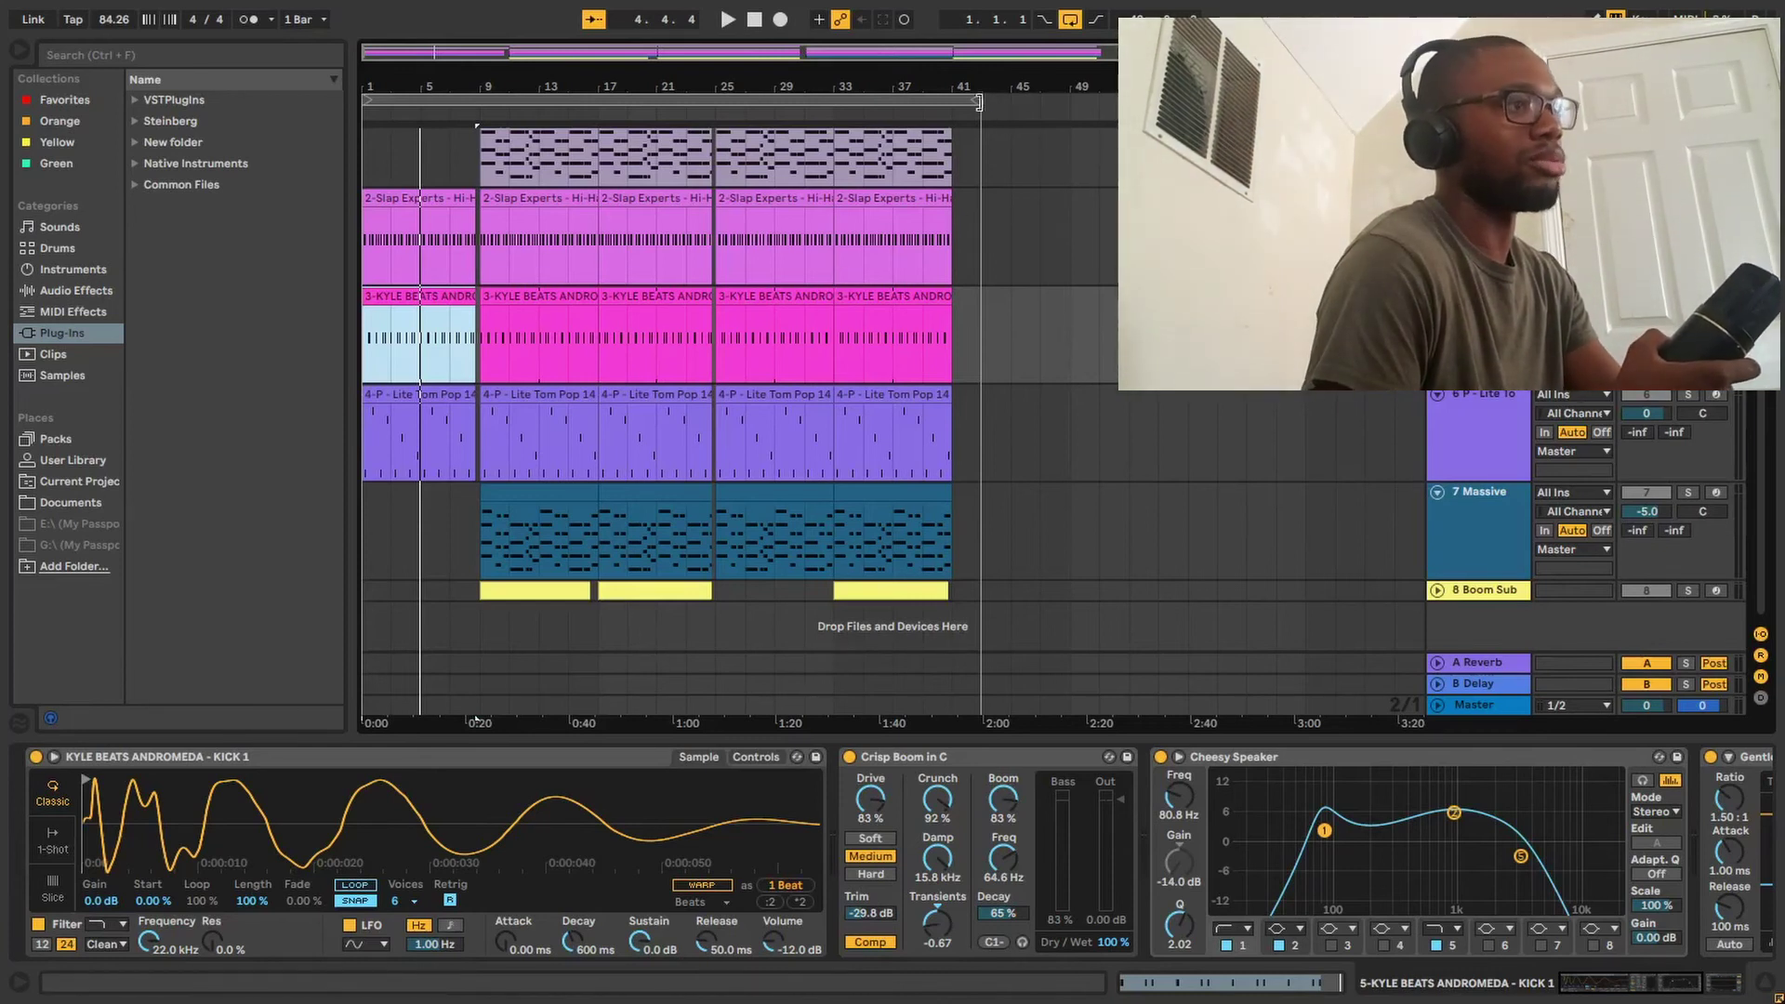
{"action": "scroll", "coordinate": [1057, 228], "scroll_direction": "up", "scroll_amount": 5}
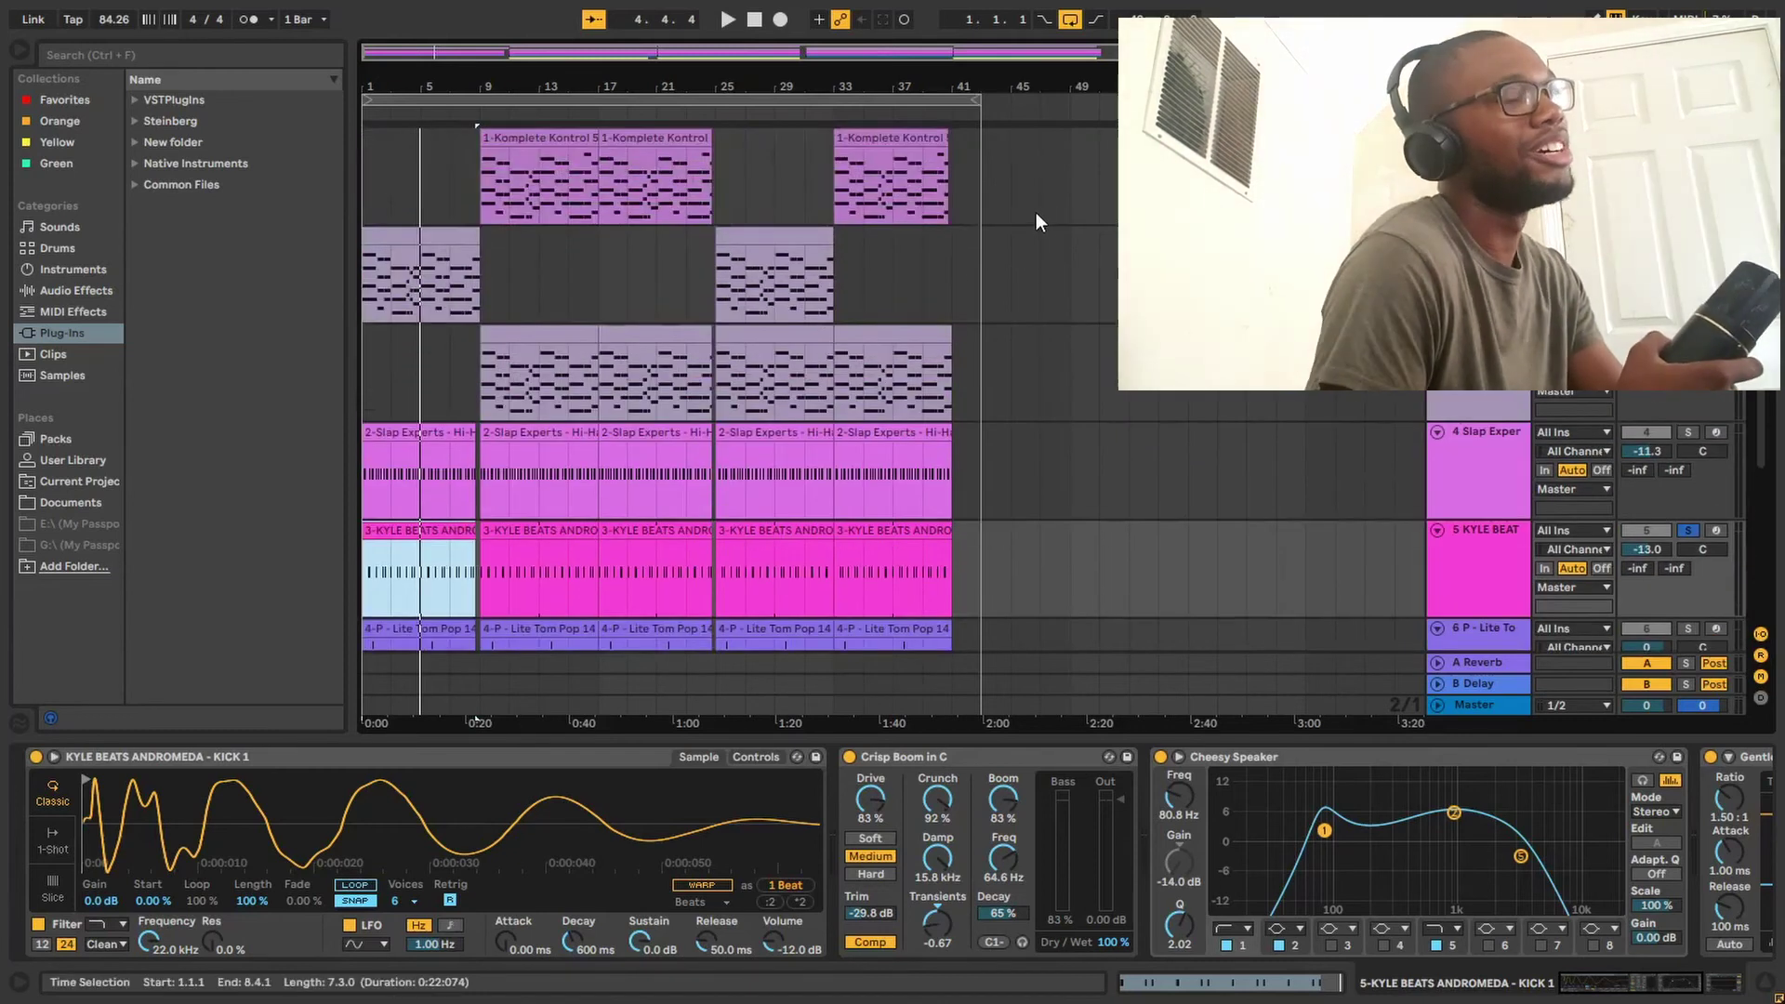